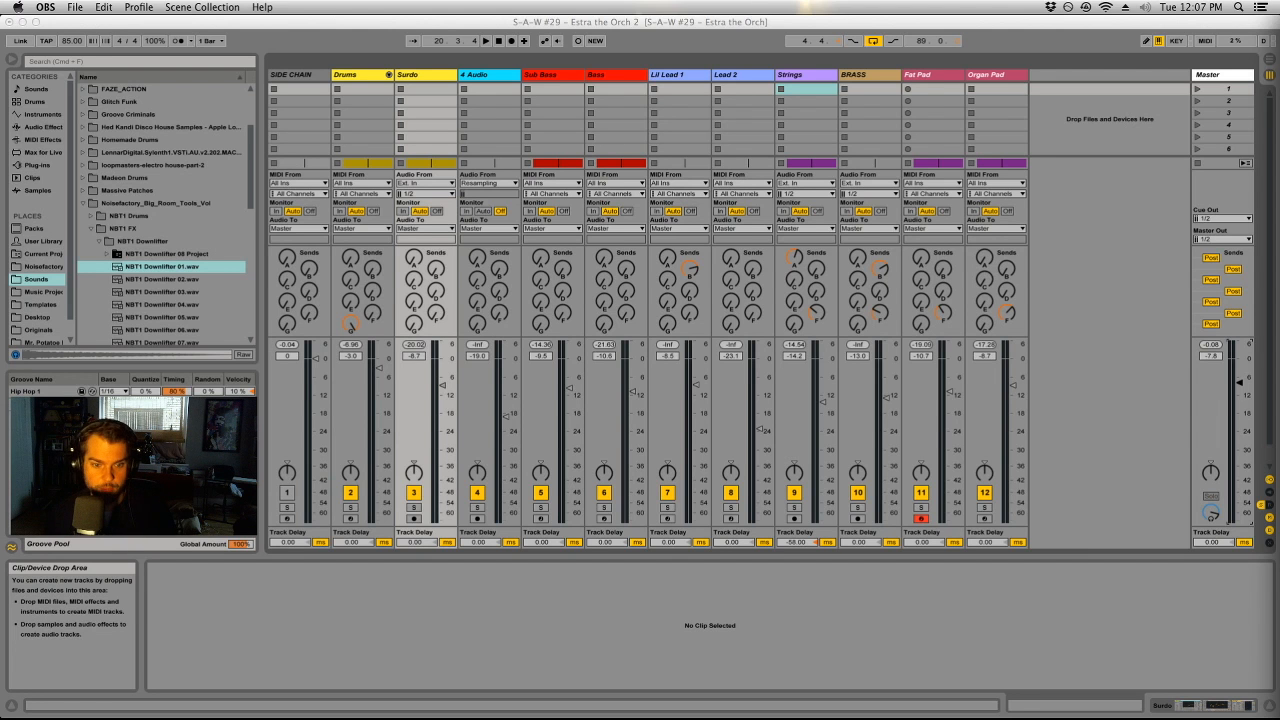
Step: Show the Arrangement view and look over the project's tracks
left_click(492, 608)
key("Tab")
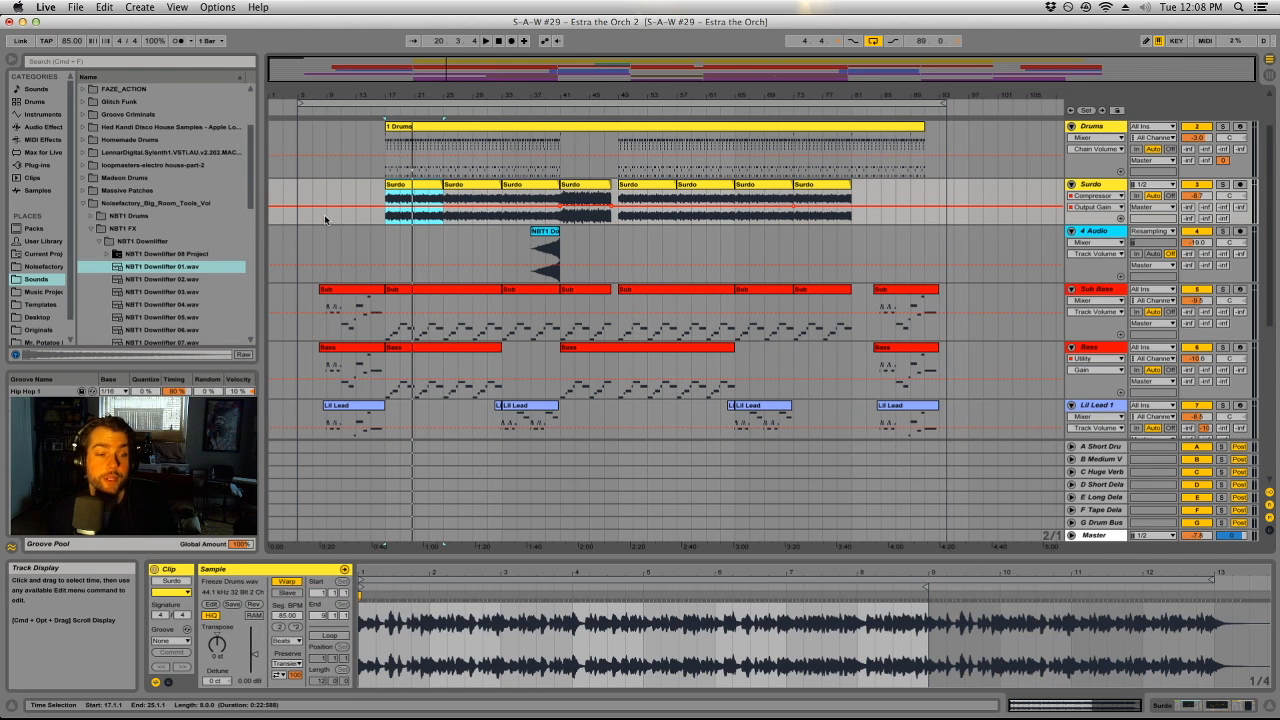
scroll(421, 250, "down", 6)
scroll(412, 252, "down", 1)
scroll(645, 341, "up", 8)
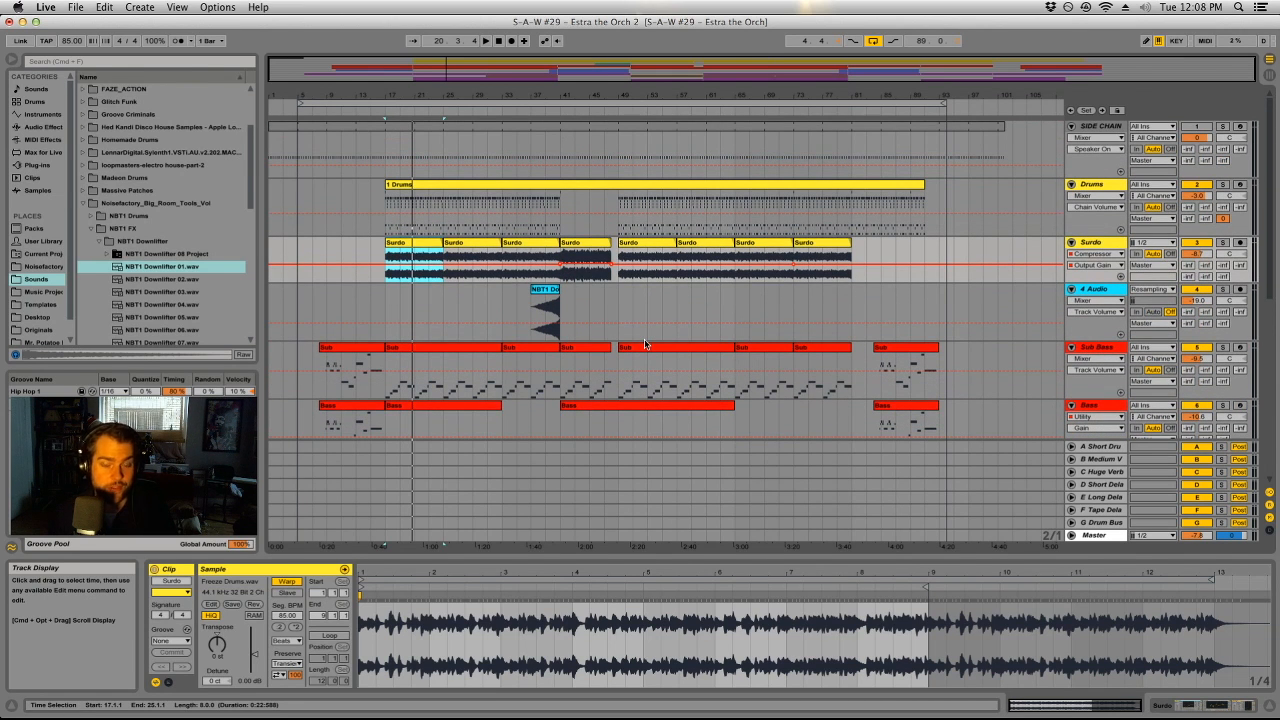
Step: Show the devices on the SIDE CHAIN track and the Drums track
left_click(1097, 126)
double_click(1099, 127)
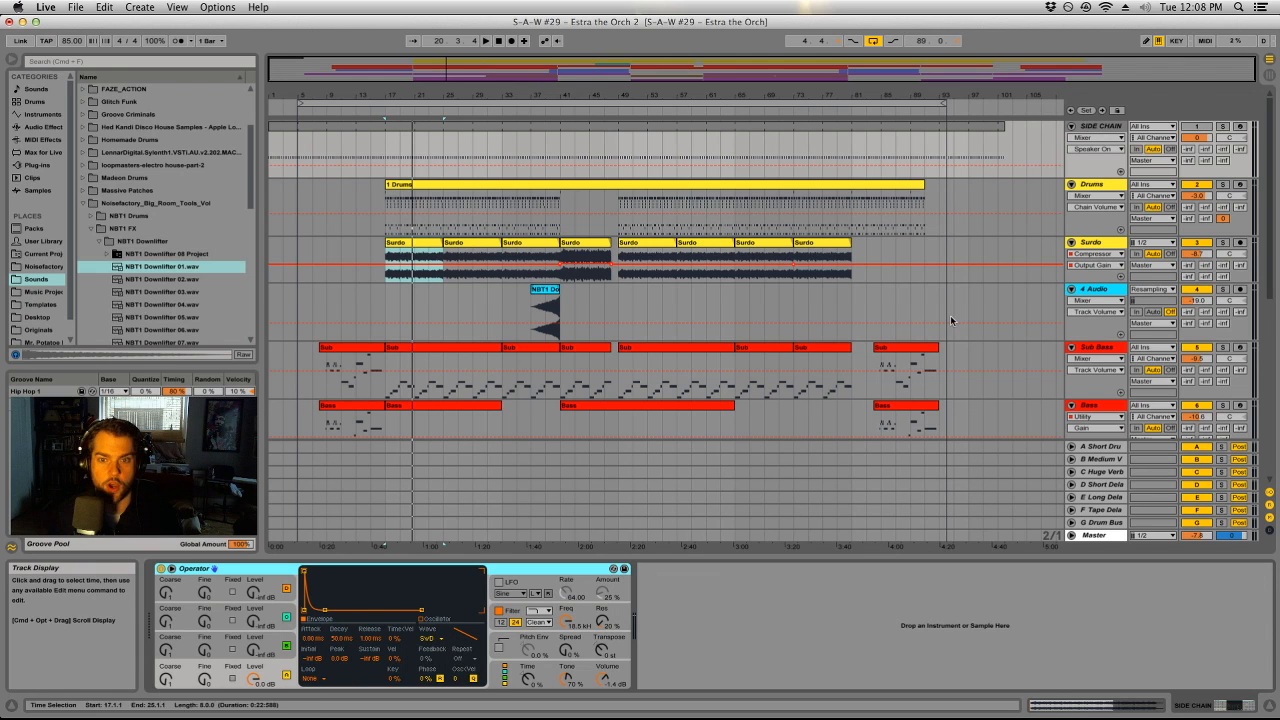
left_click(1108, 186)
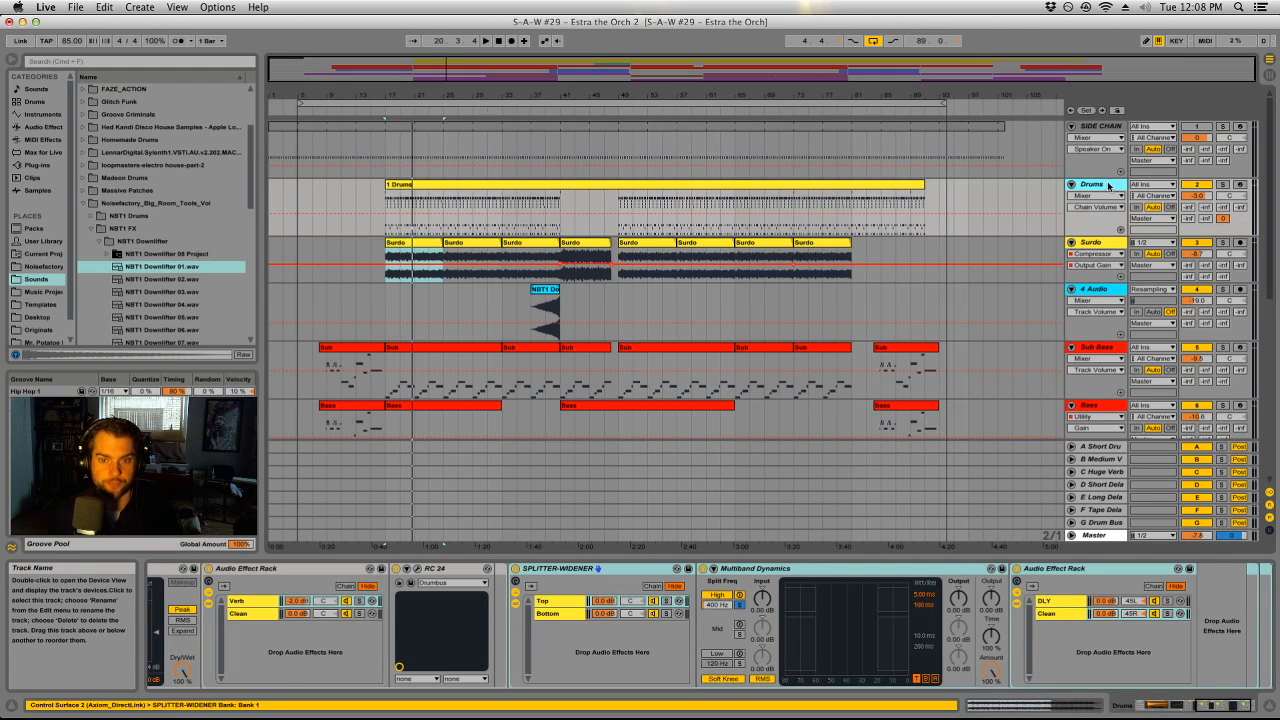
Step: Play the soloed Drums track from bar 17 and show the return tracks in the Session view mixer
left_click(383, 205)
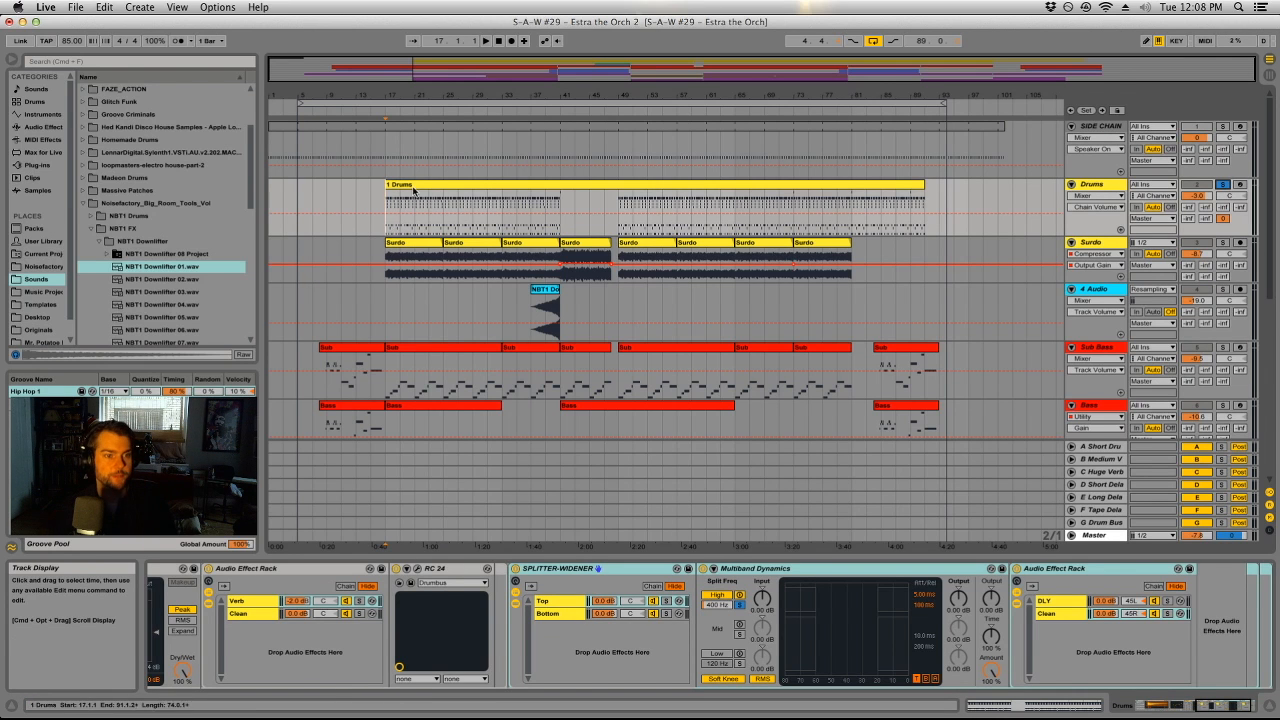
key("space")
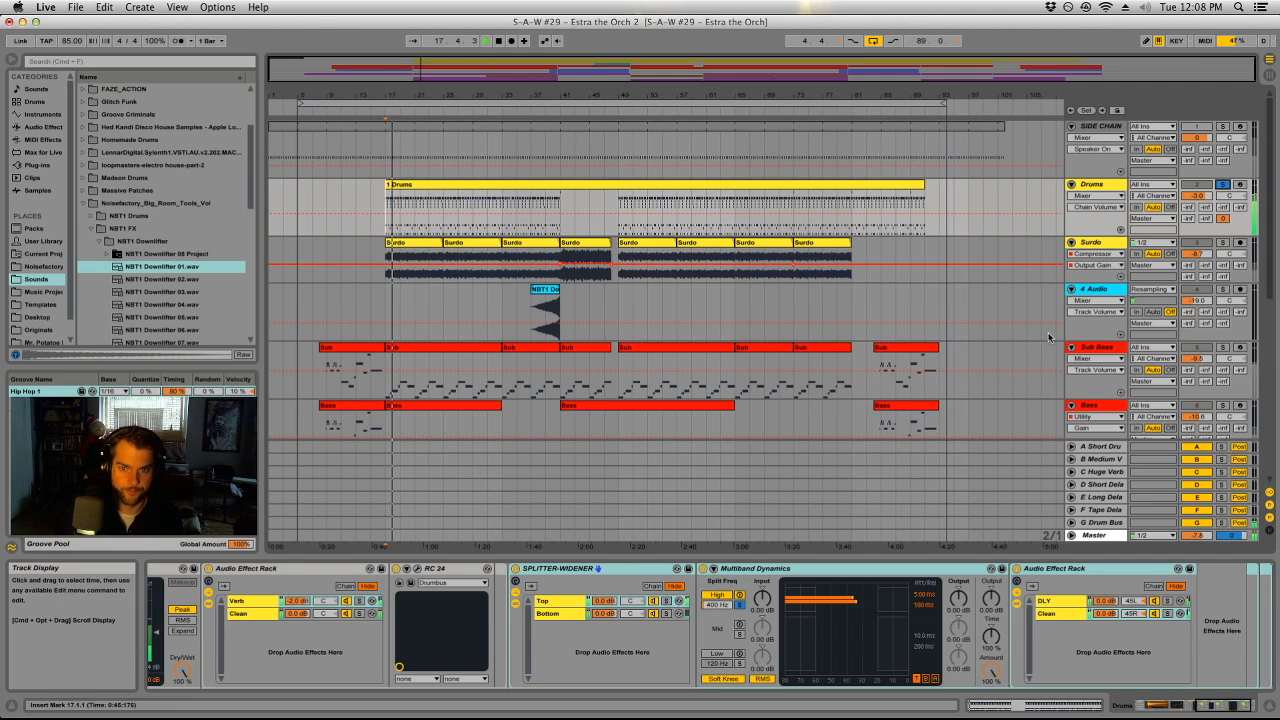
key("Tab")
left_click(1270, 492)
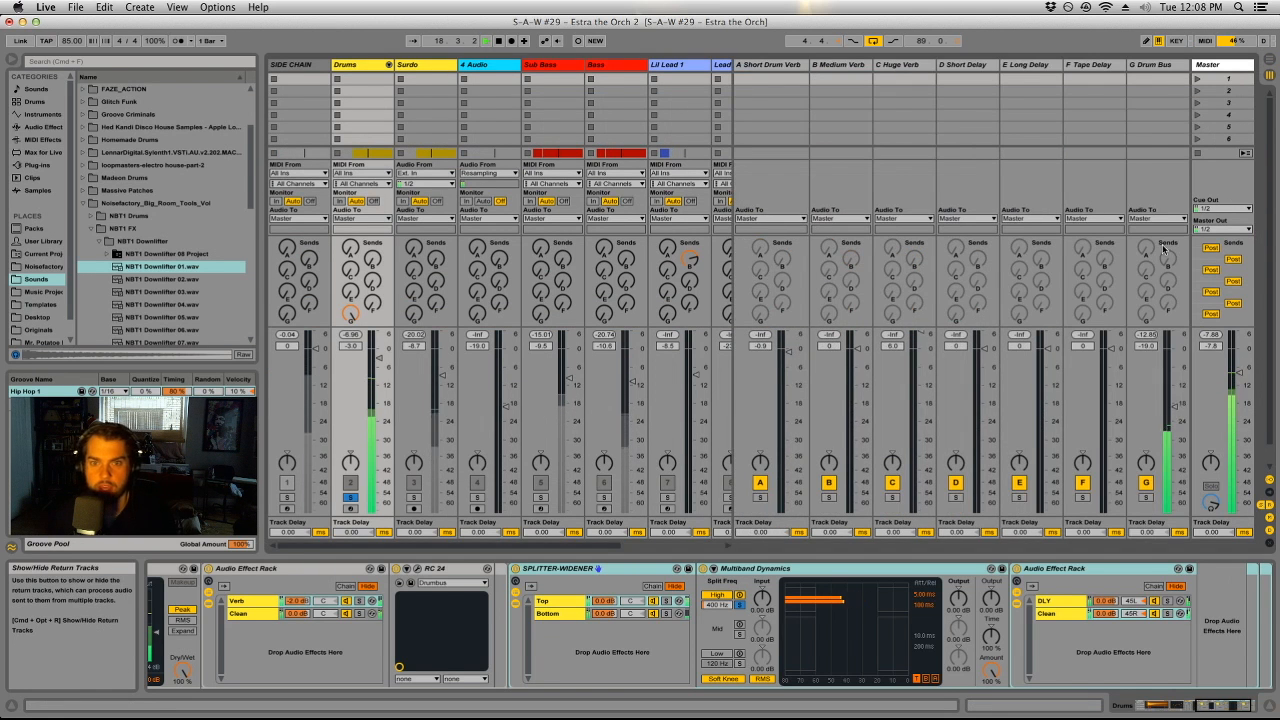
Step: Inspect the effects on the G Drum Bus return, viewing the Solid Bus Comp plug-in window and closing it
left_click(1159, 65)
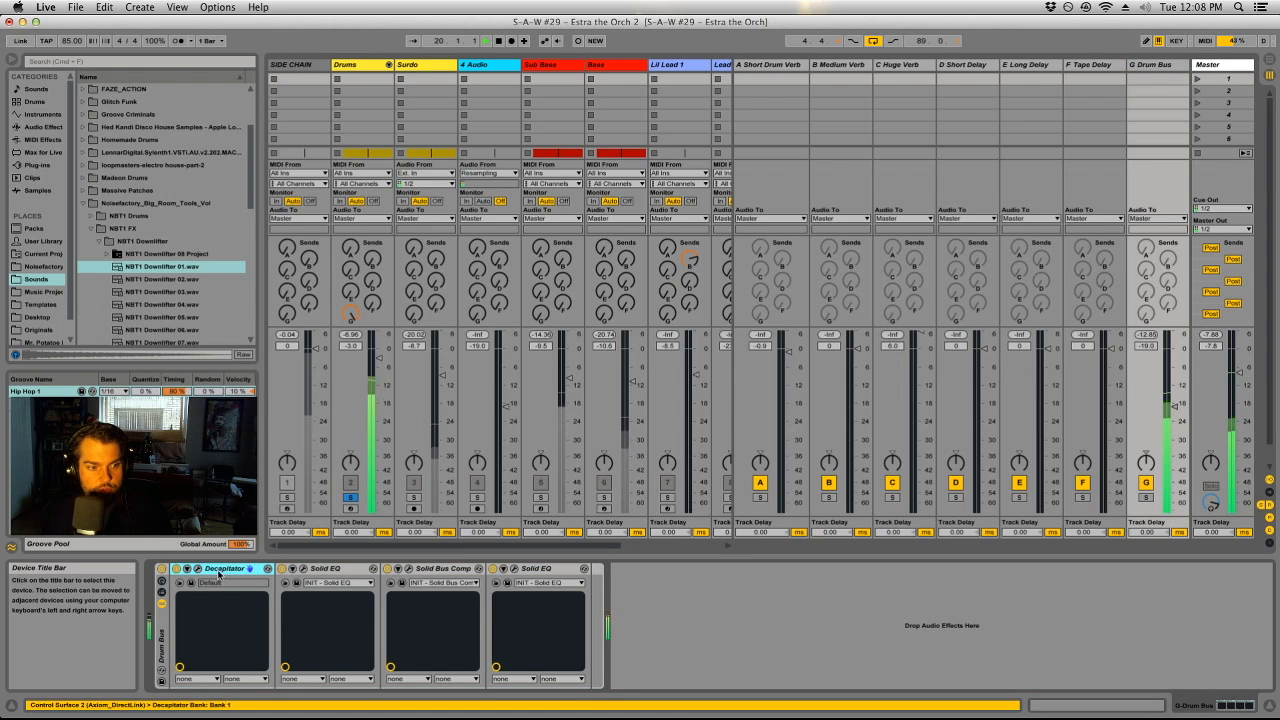
left_click(328, 569)
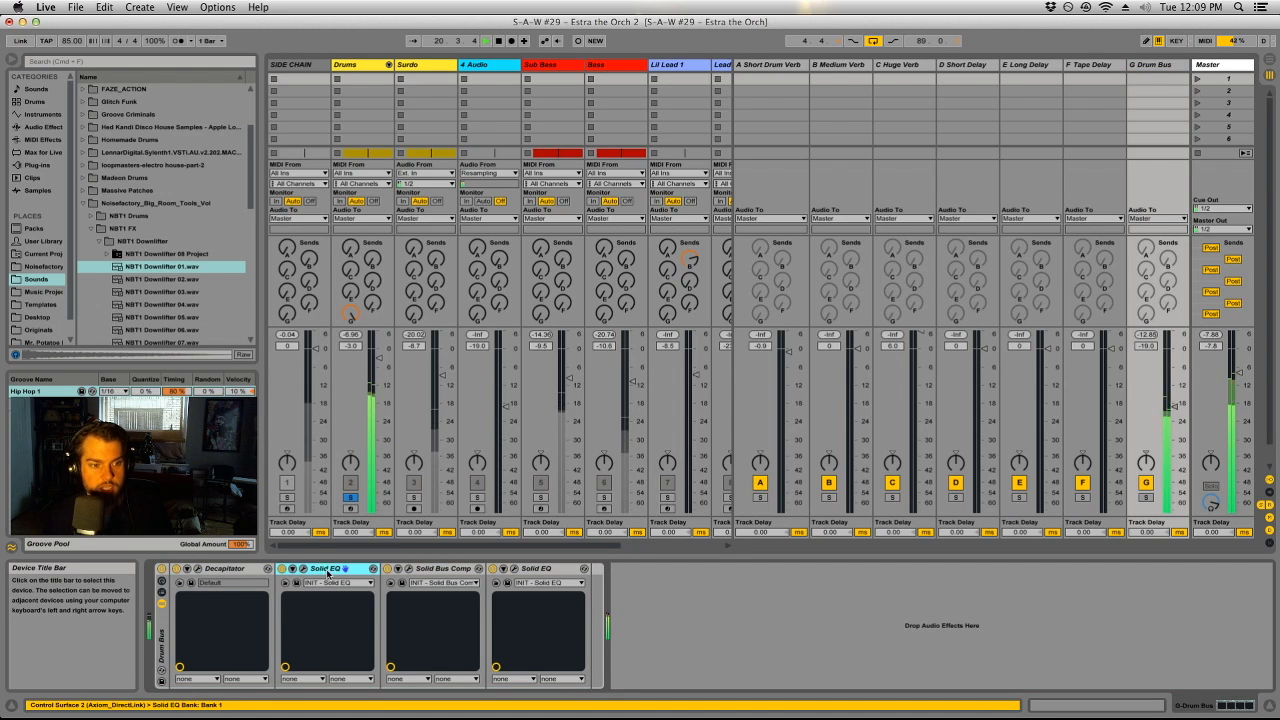
left_click(421, 571)
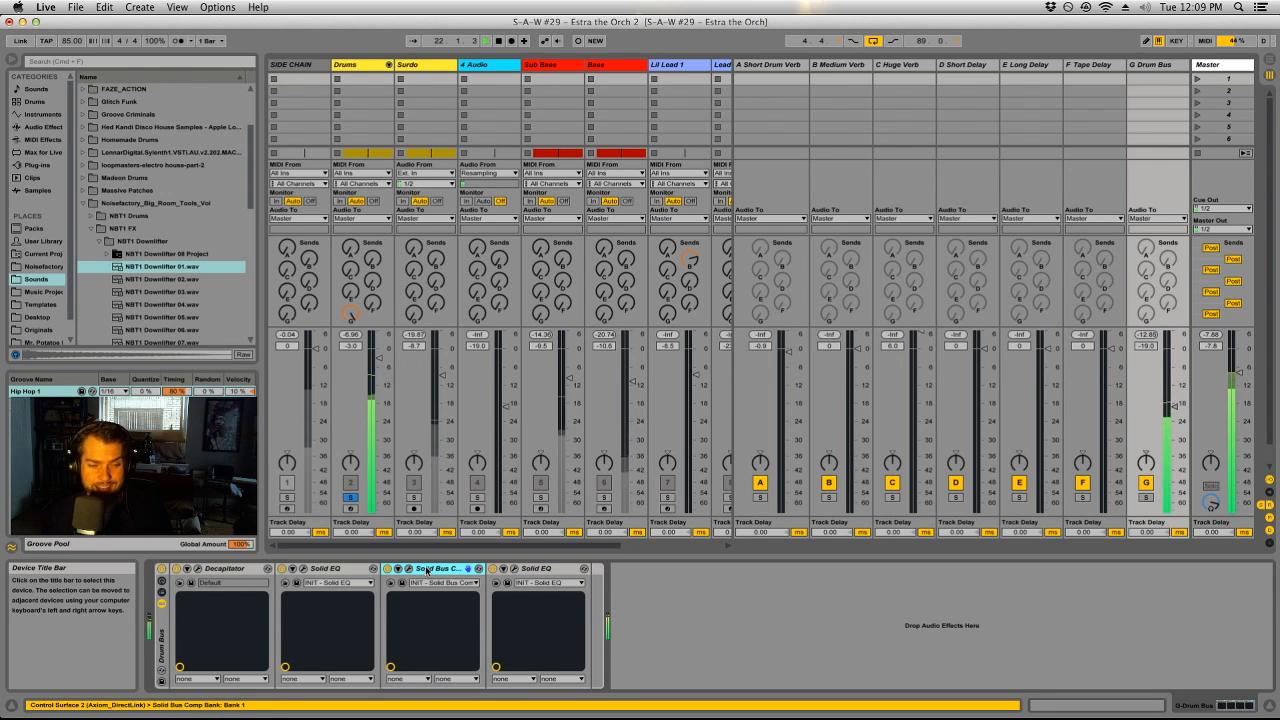
left_click(408, 568)
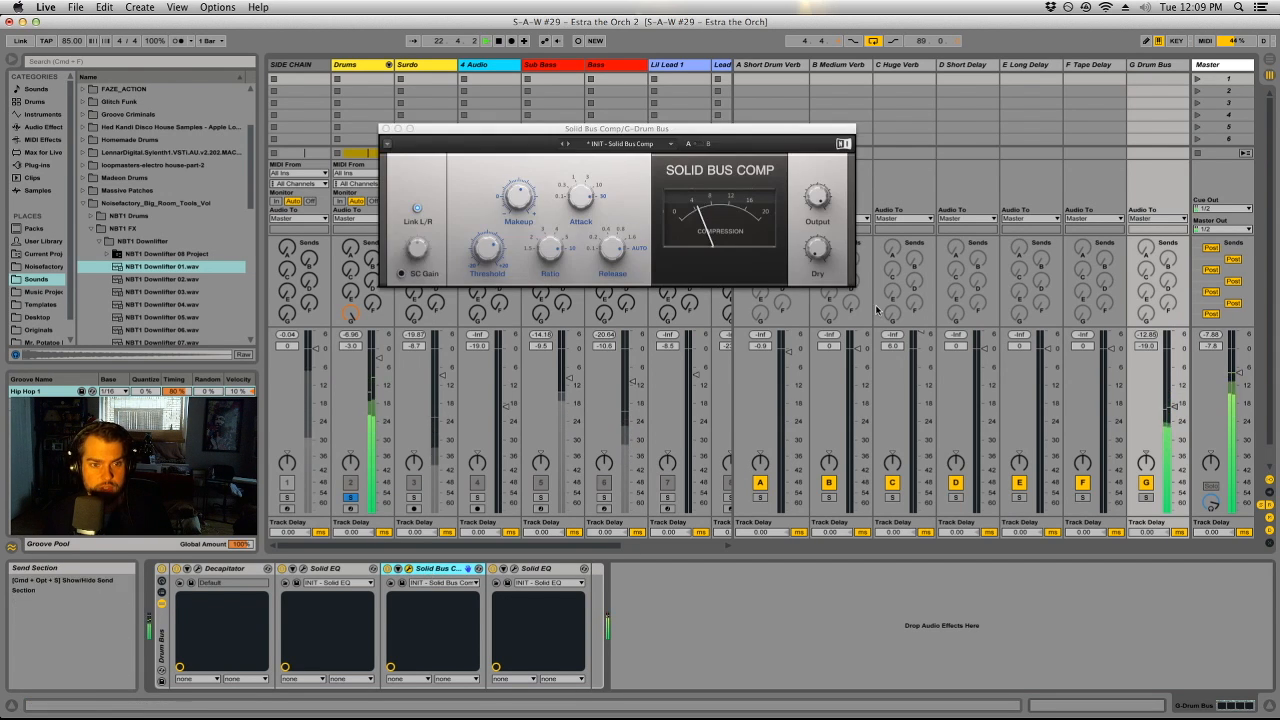
left_click(586, 206)
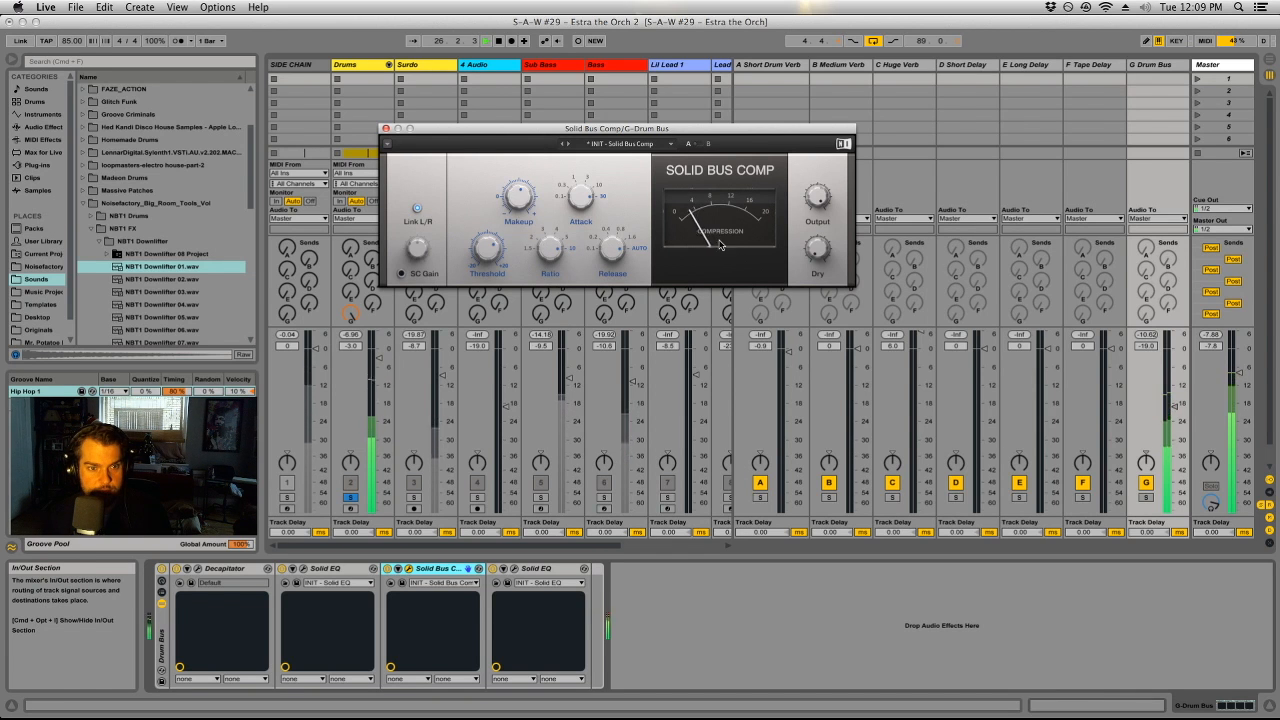
left_click(387, 129)
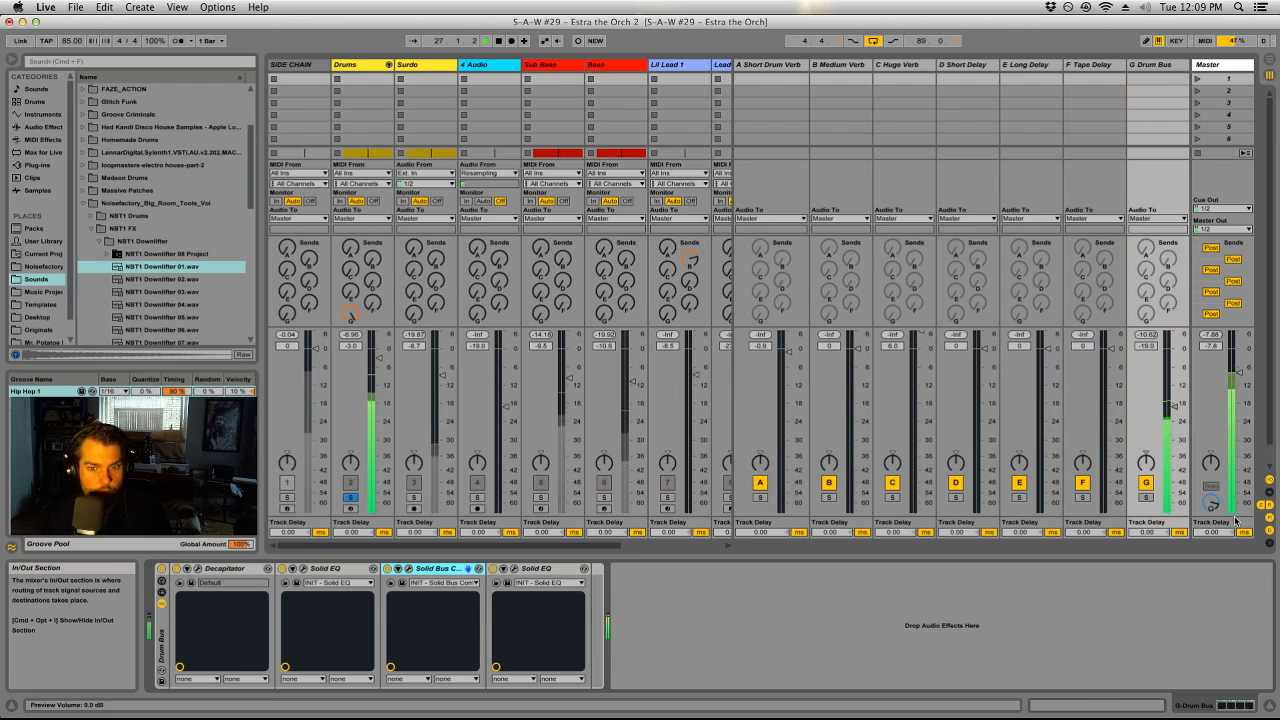
Step: Audition the G Drum Bus return in solo, clear the solo and stop playback
left_click(1146, 497)
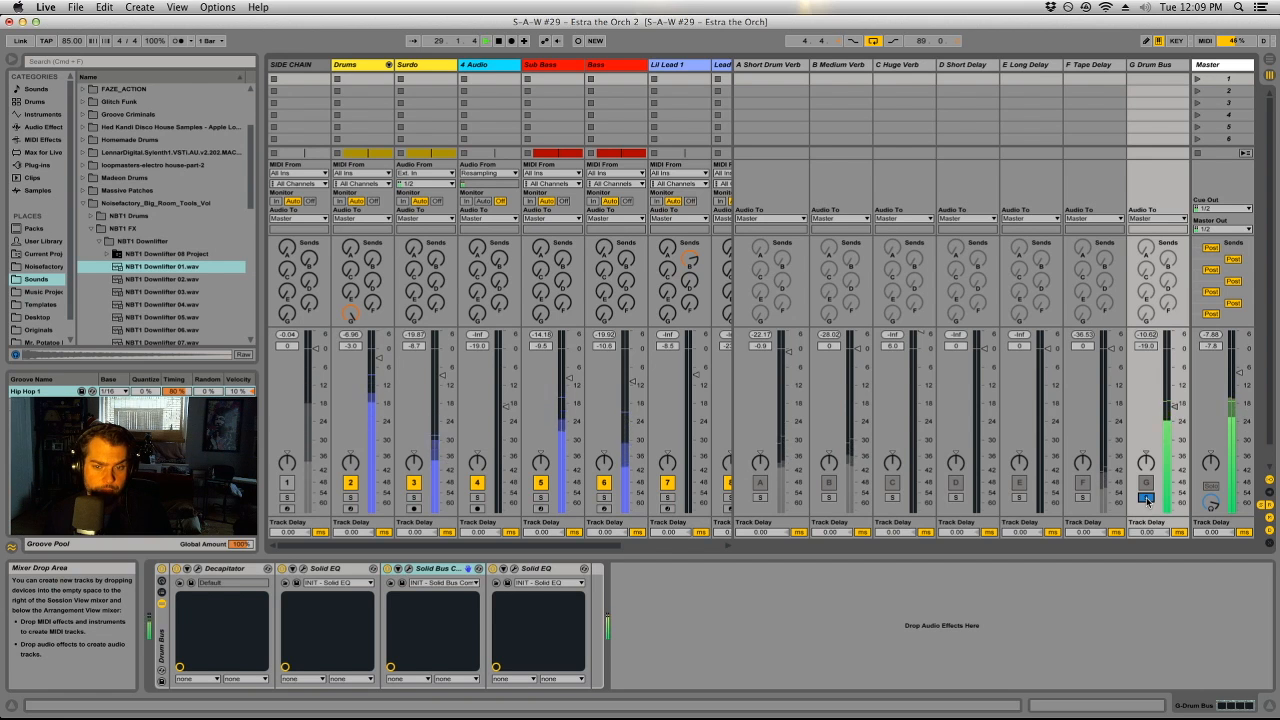
left_click(1146, 497)
key("space")
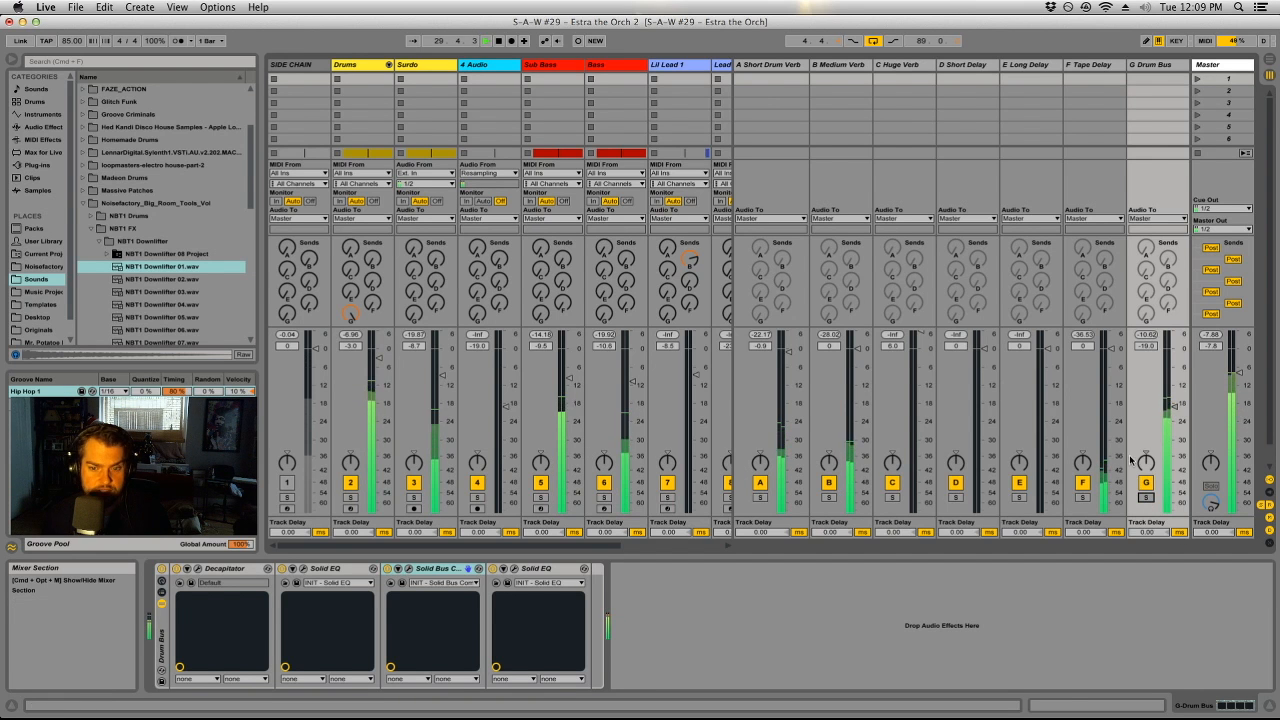
Step: Loop bars 17 to 25 on the Drums track in the Arrangement view, solo the track and start playback
key("Tab")
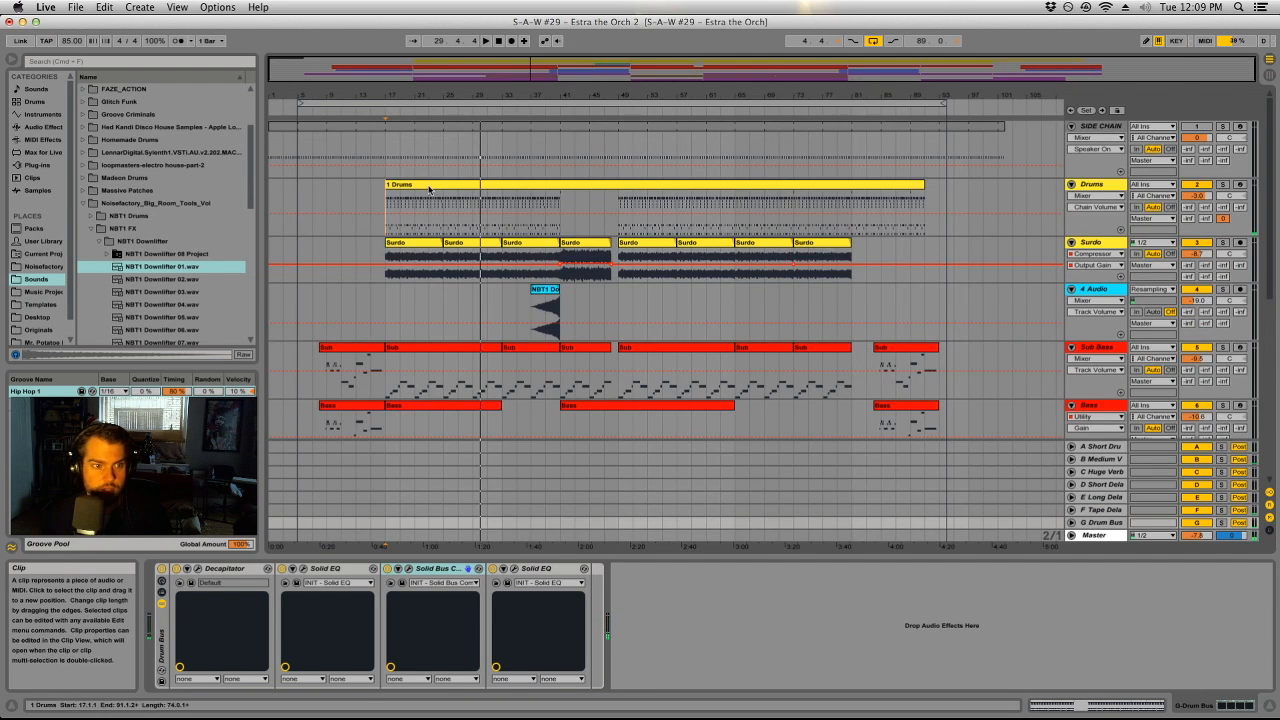
left_click_drag(386, 207, 439, 207)
key("super+l")
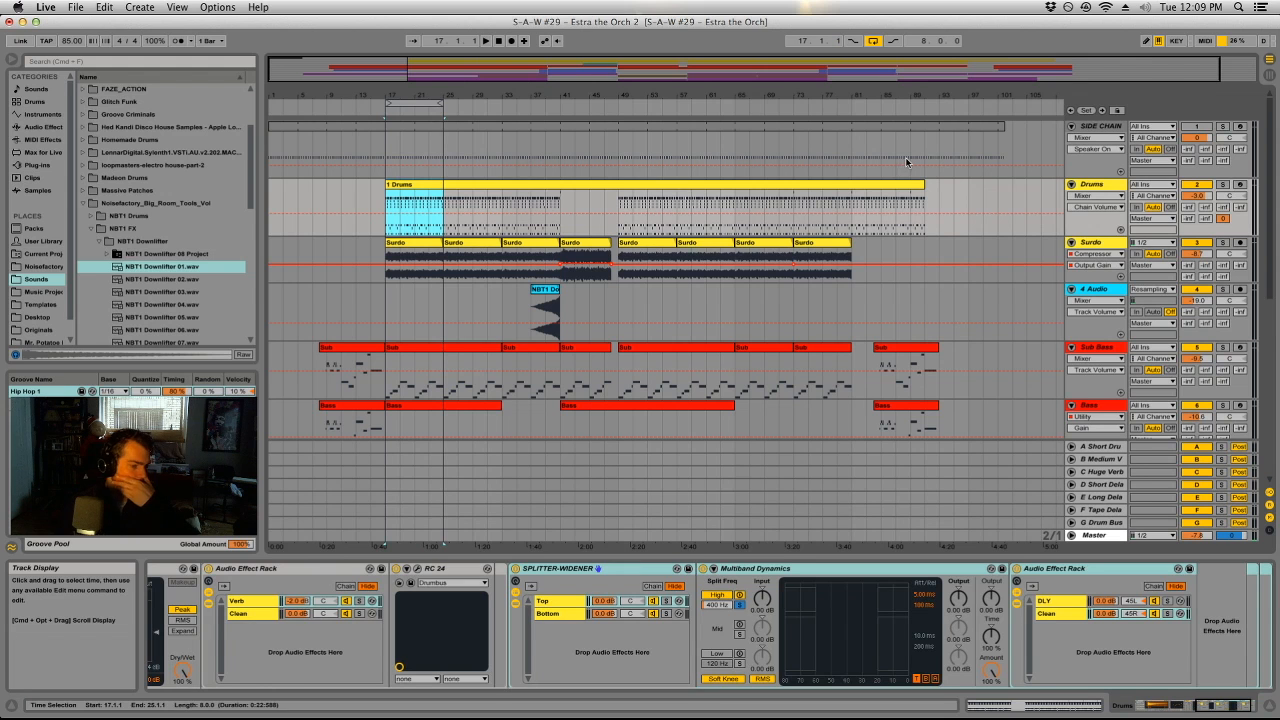
left_click(1220, 184)
key("space")
Step: Unfold the Drums rack in the Session view mixer and expand its BD chain
key("Tab")
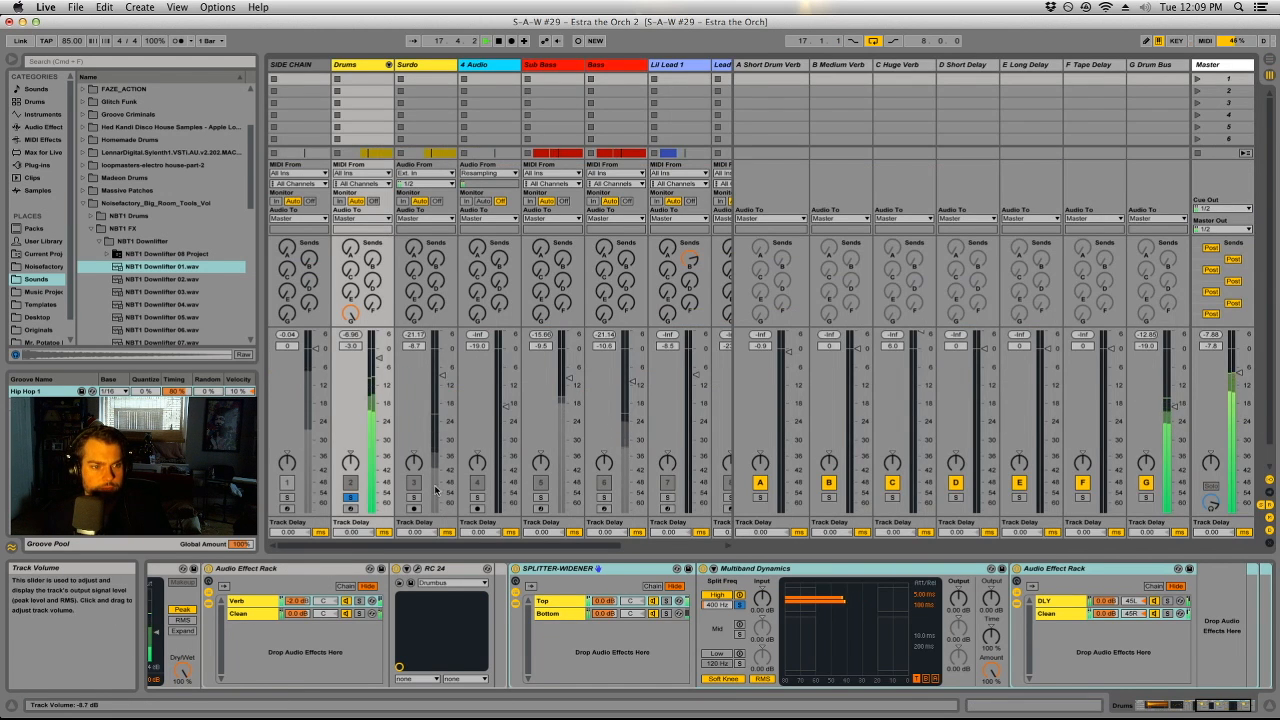
left_click(389, 64)
left_click(405, 87)
left_click(452, 76)
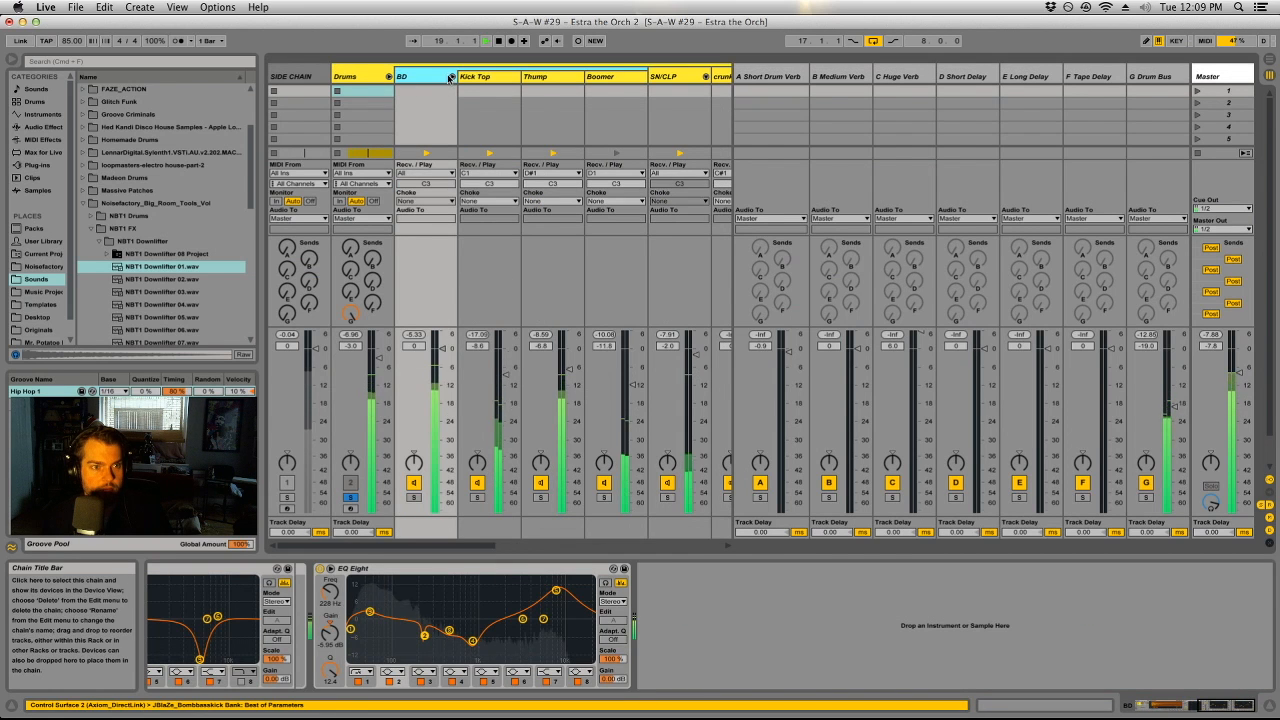
Step: Audition the Kick Top, Thump and Boomer chains in solo one after another, and put the solo back on Drums
left_click(477, 497)
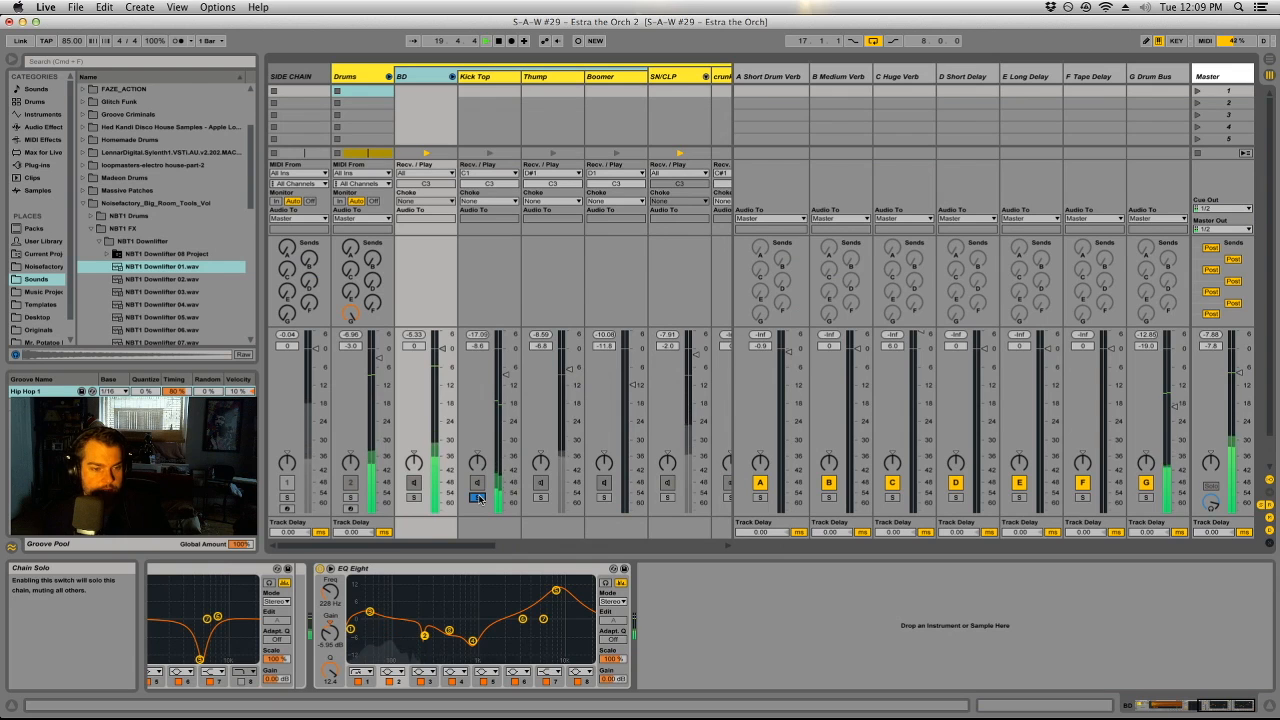
left_click(541, 497)
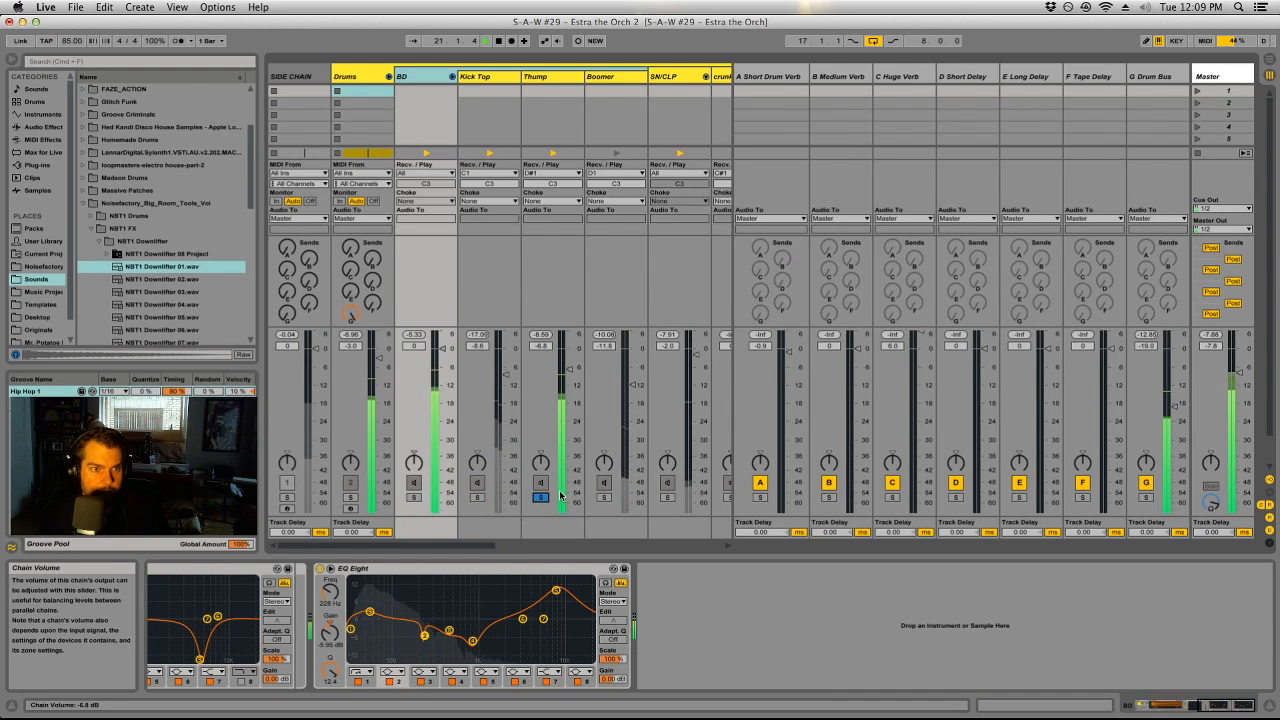
left_click(604, 497)
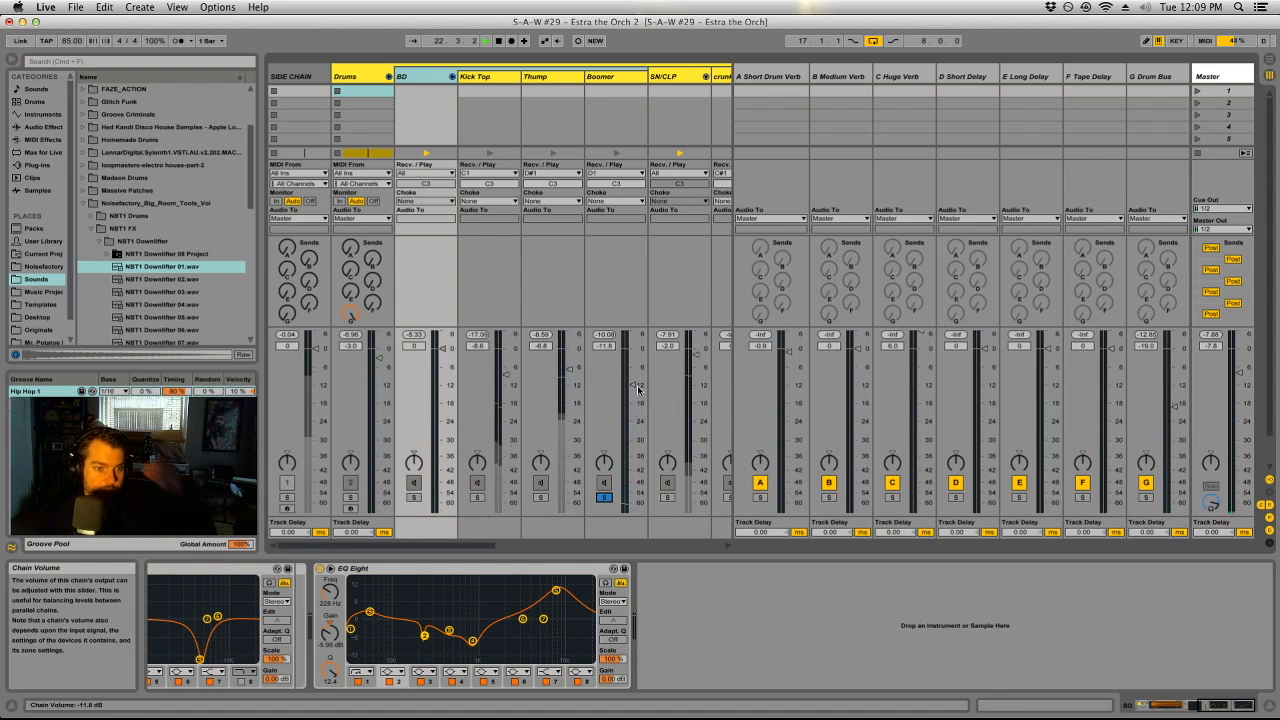
left_click(604, 497)
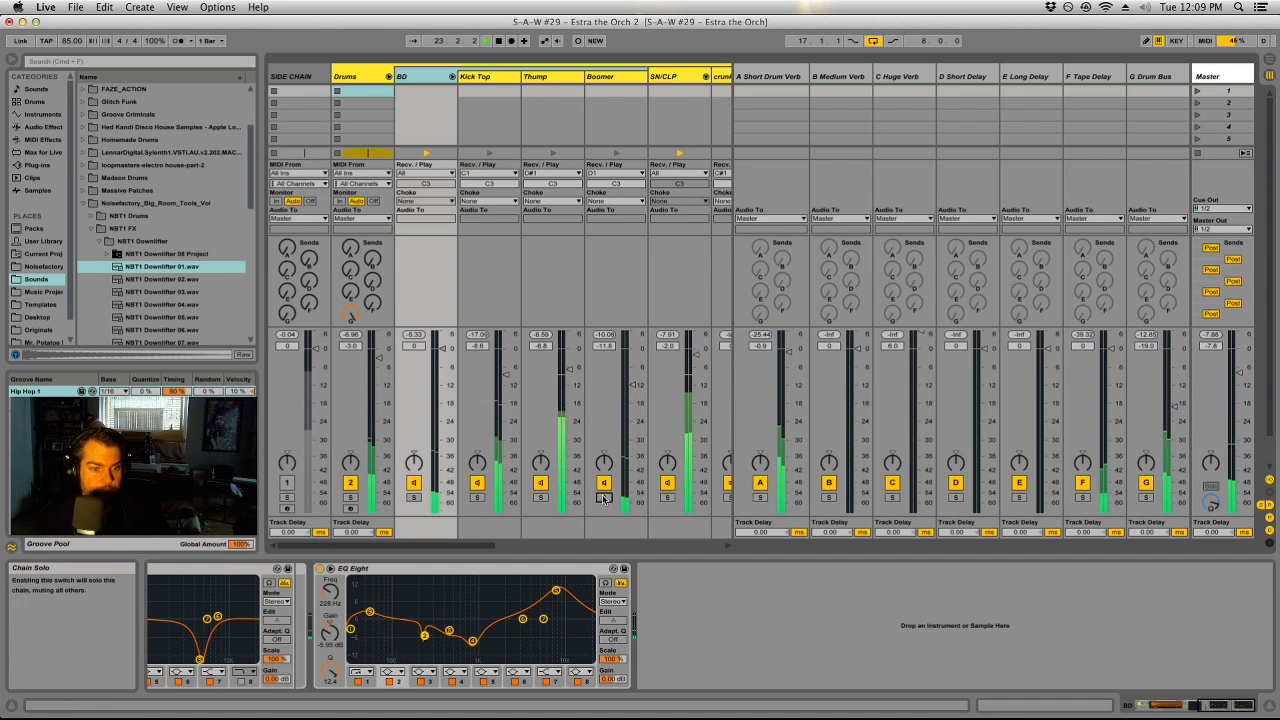
left_click(351, 497)
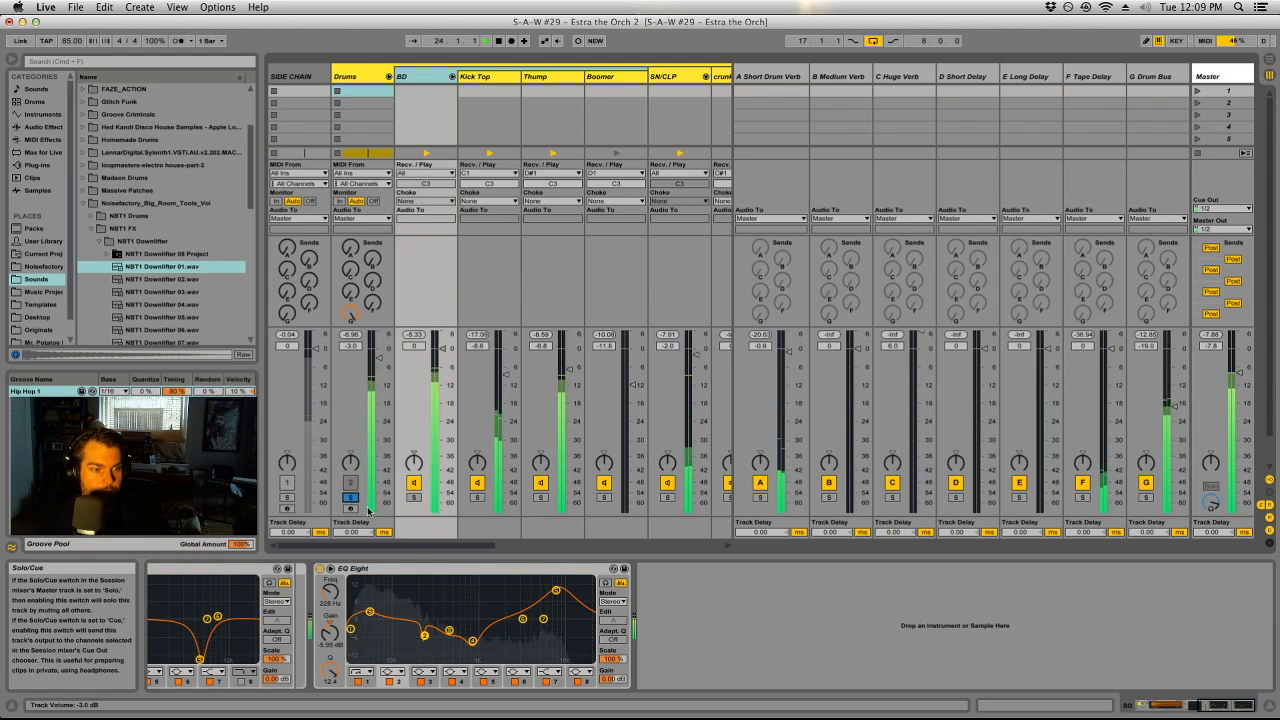
Step: Fold the BD chain and expand the SN/CLP chain inside the Drums rack
mouse_move(411, 548)
left_mouse_down()
mouse_move(502, 547)
mouse_move(408, 546)
left_mouse_up()
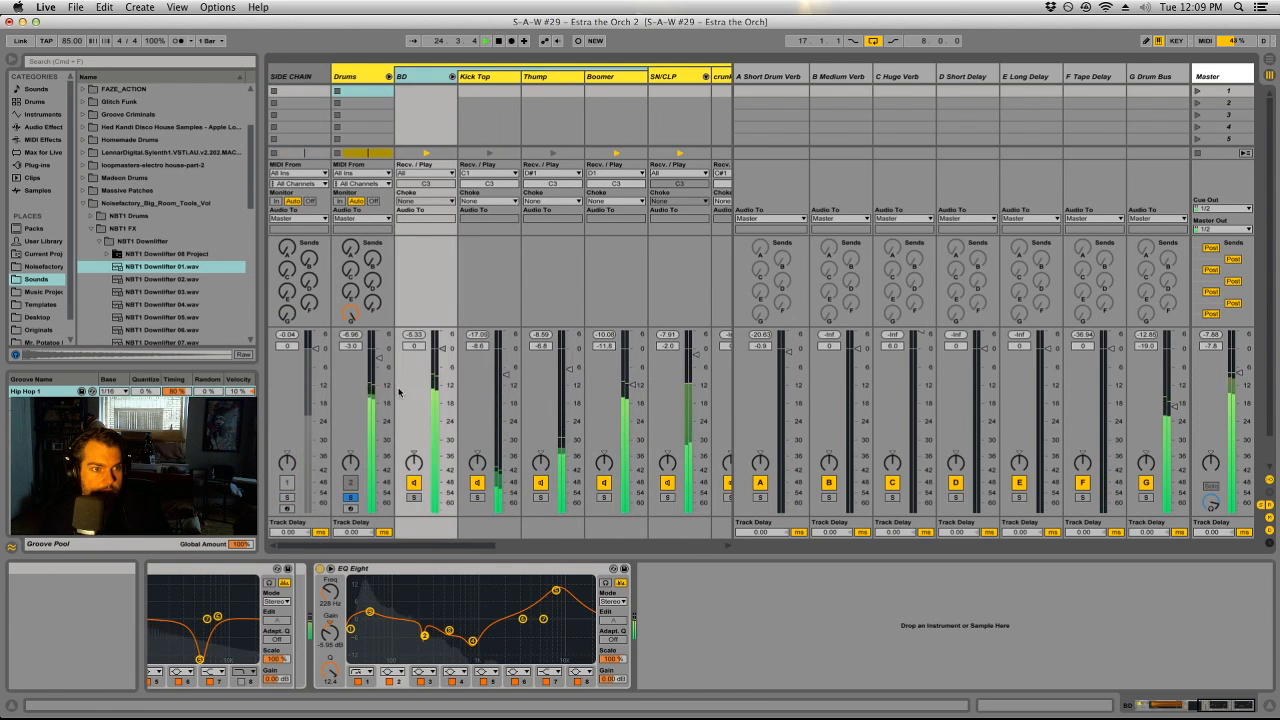
left_click(452, 77)
left_click(516, 77)
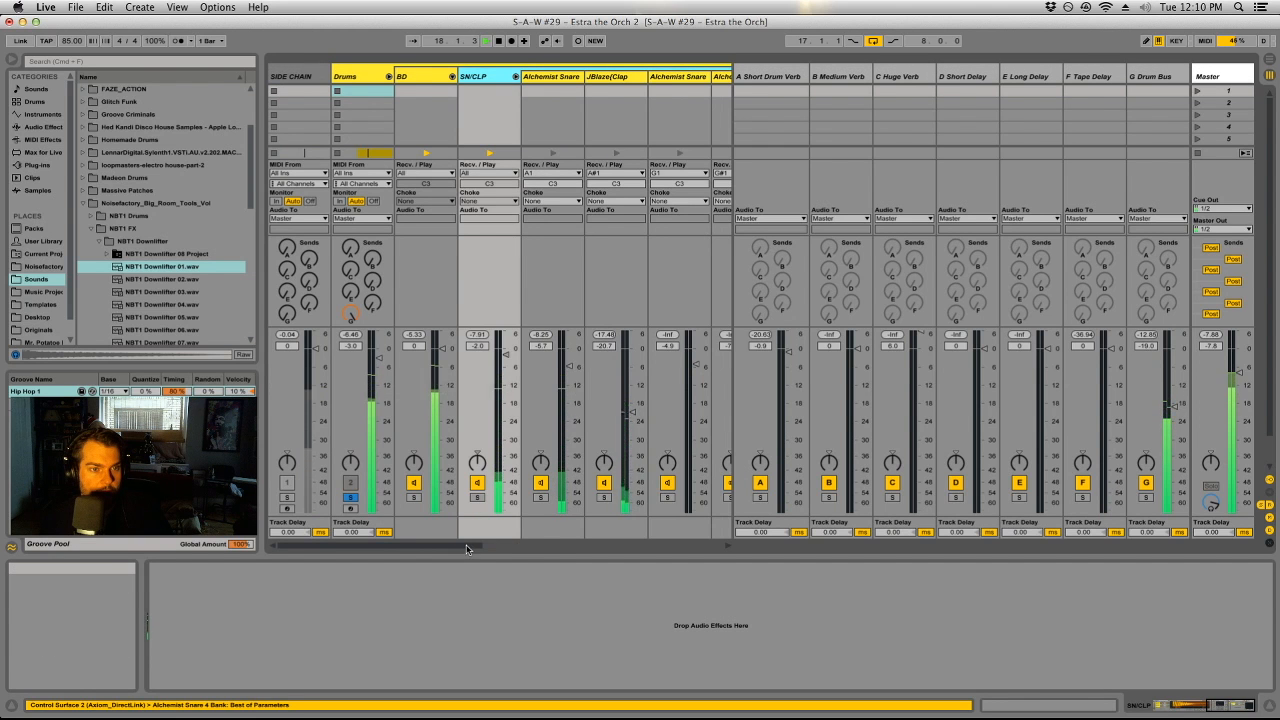
Step: Examine the Glue Compressor and Audio Effect Rack in the SN/CLP device chain
scroll(420, 97, "right", 1)
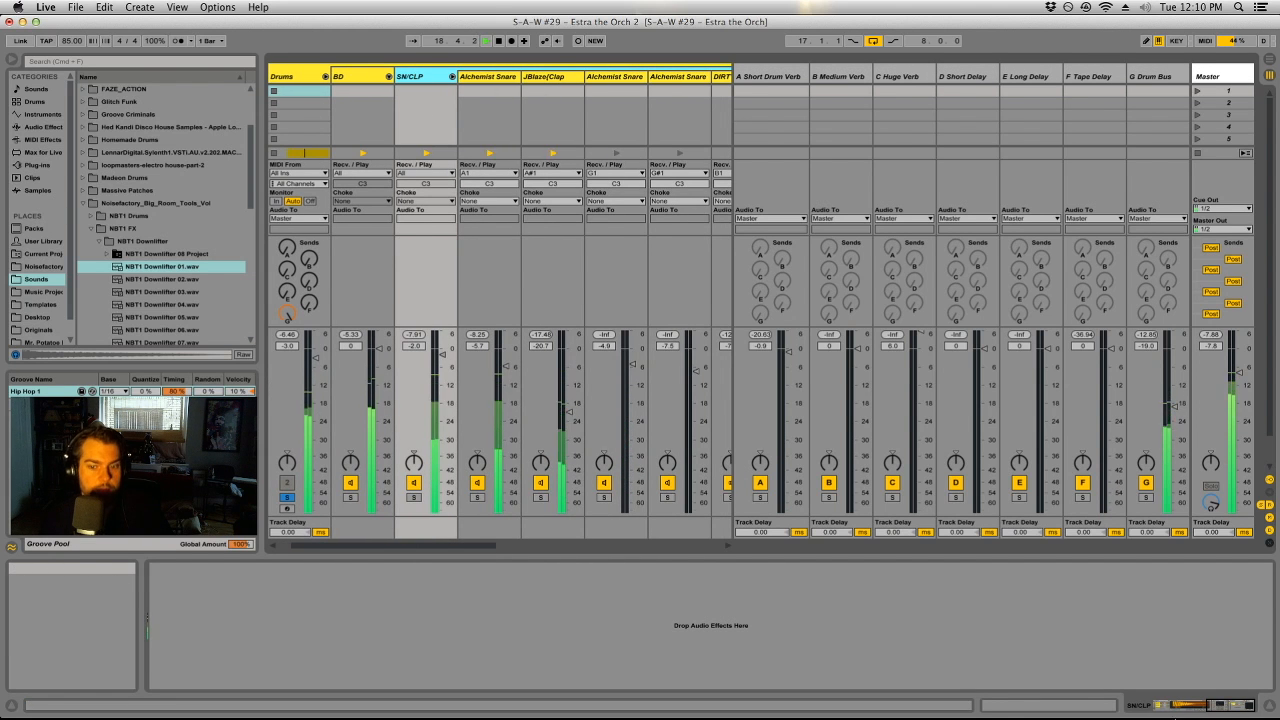
left_click_drag(1218, 705, 1190, 705)
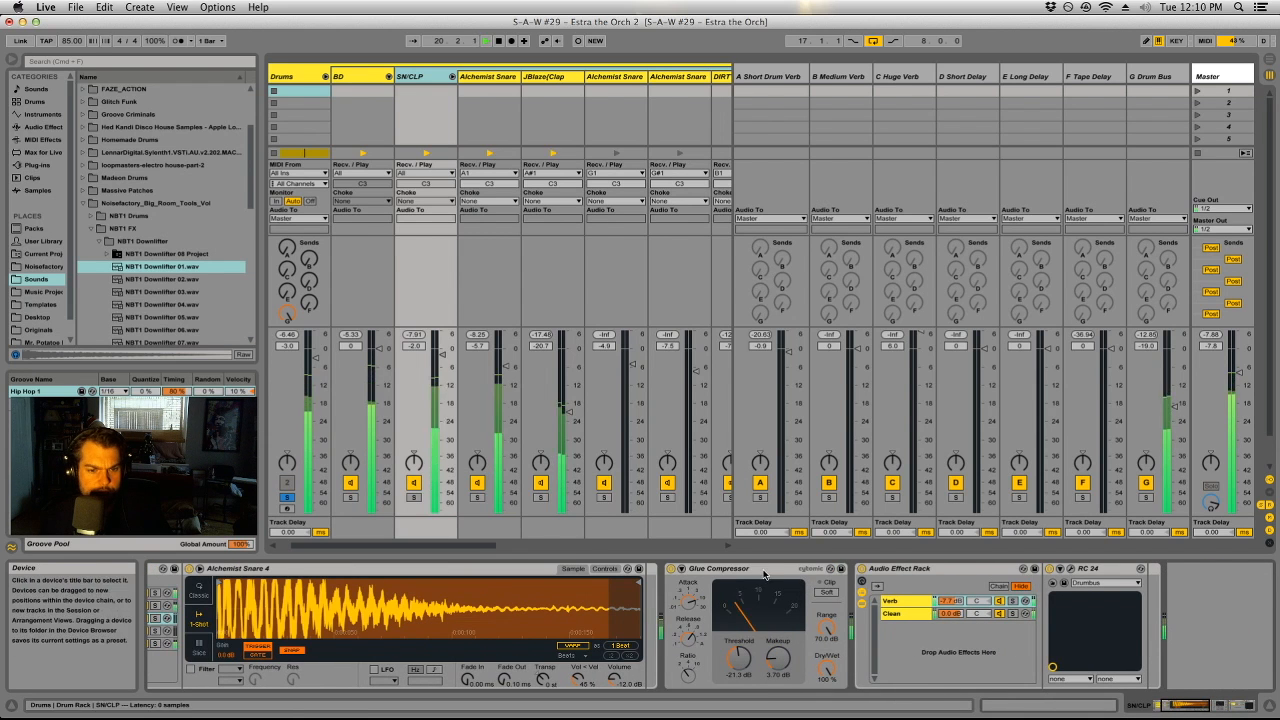
left_click(761, 569)
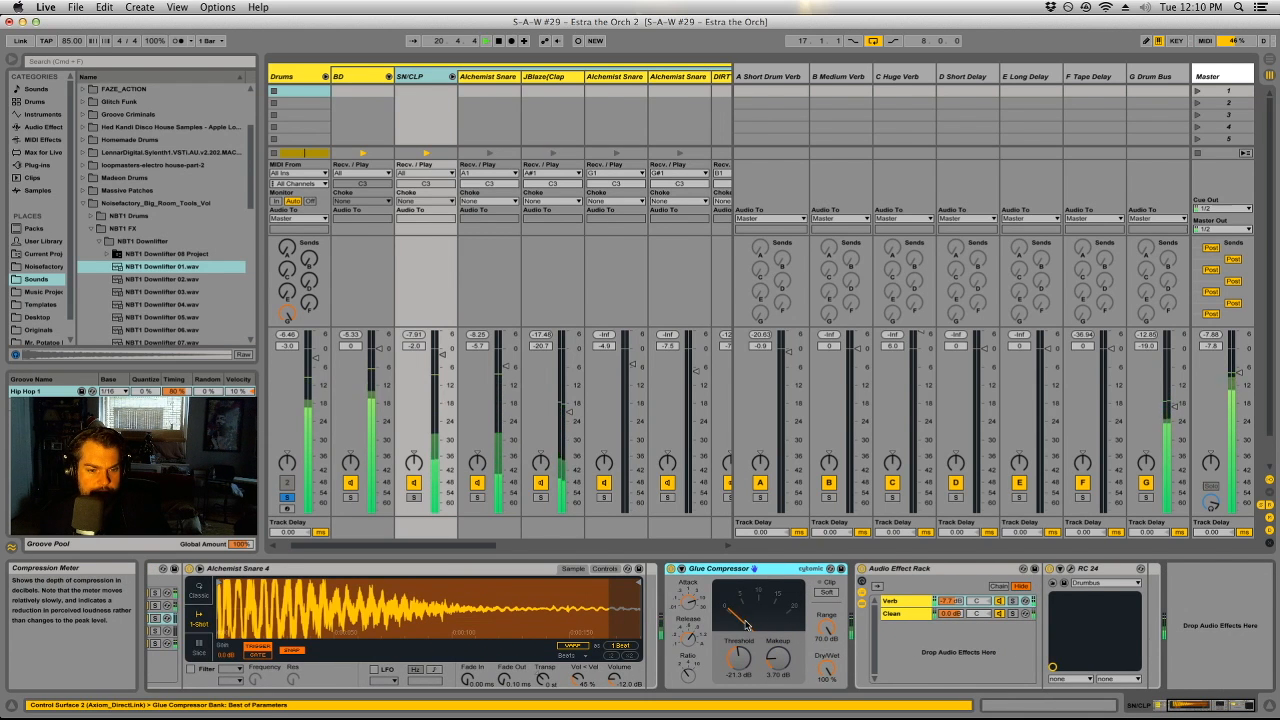
left_click(898, 585)
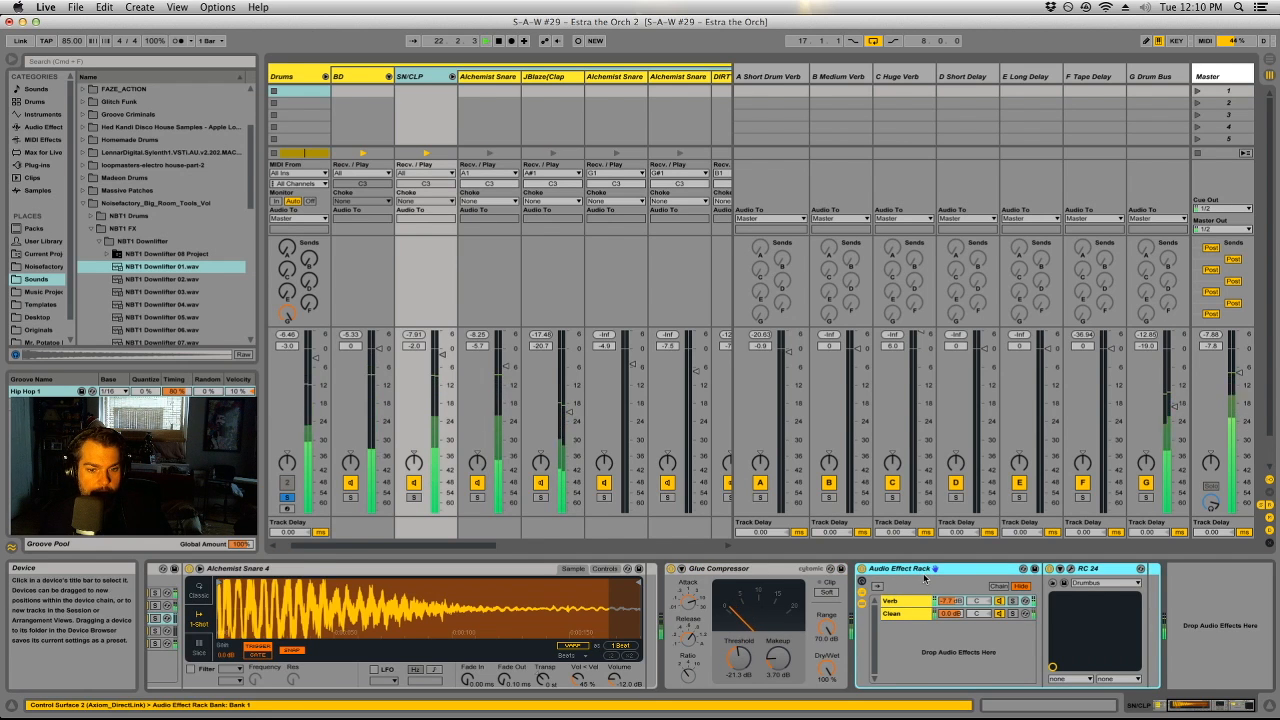
Step: Audition the first Alchemist Snare, JBlaze Clap and DIRTY_CL chains in solo one by one, clearing the solo at the end
left_click(477, 497)
left_click(540, 497)
left_click(540, 497)
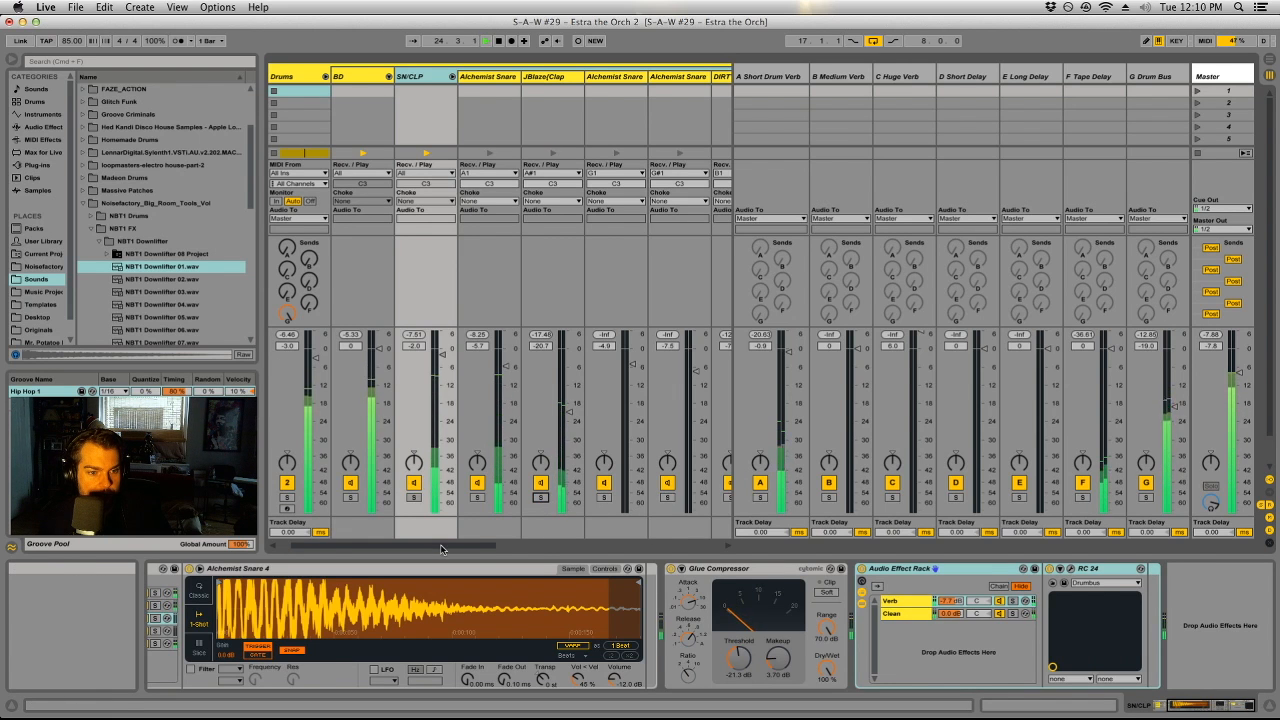
left_click_drag(433, 546, 488, 549)
left_click(502, 497)
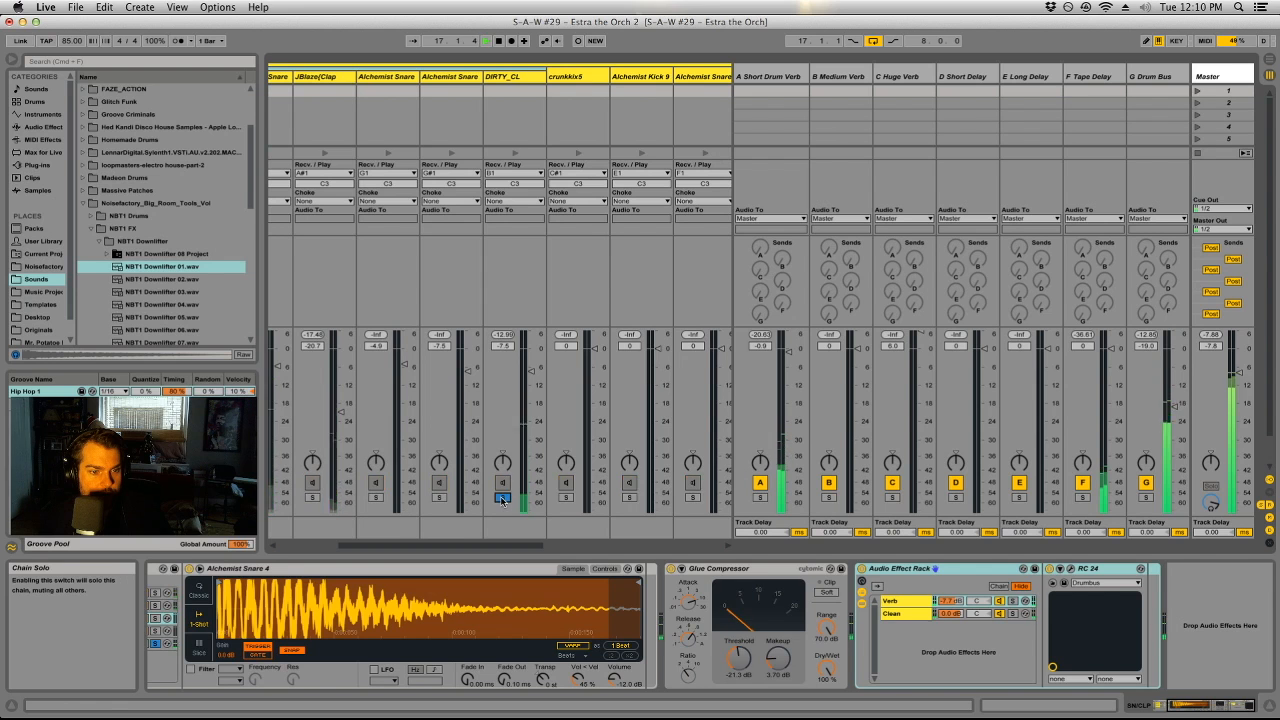
left_click(502, 497)
Step: Fold the SN/CLP chain and solo the "tight ass 4" chain in the Drums rack
left_click_drag(506, 546, 457, 547)
left_click(465, 77)
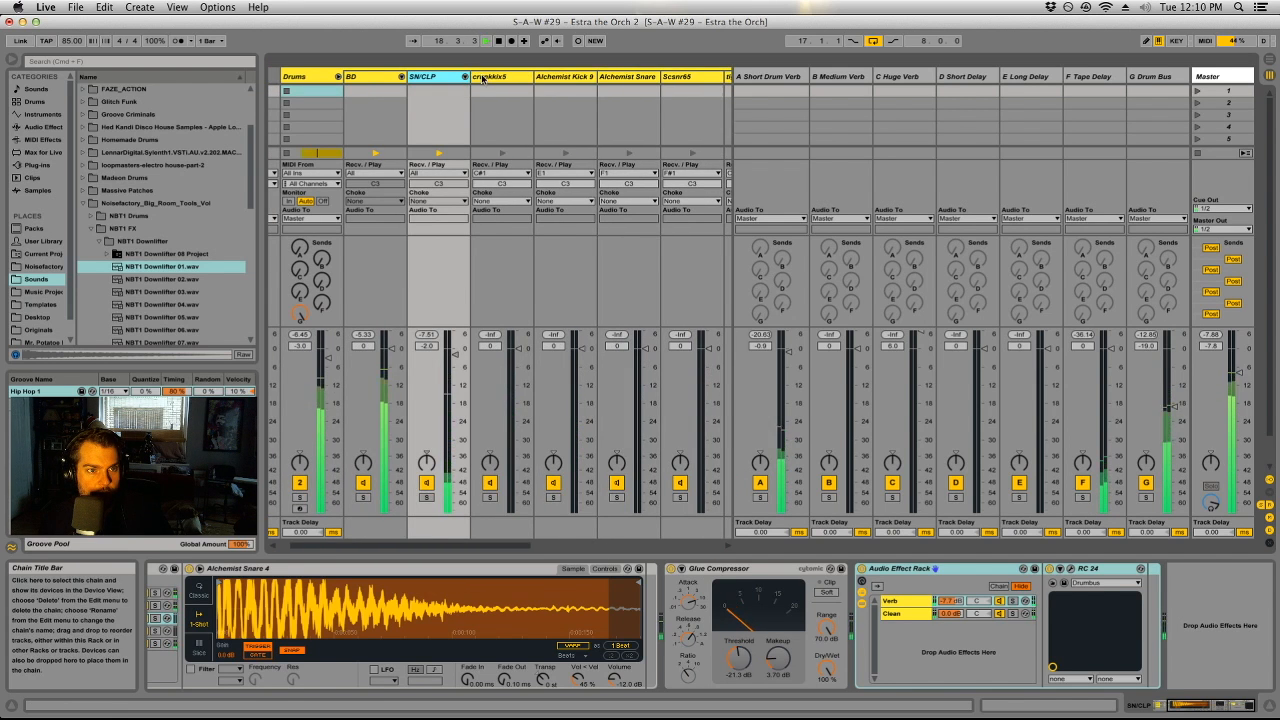
scroll(420, 483, "right", 5)
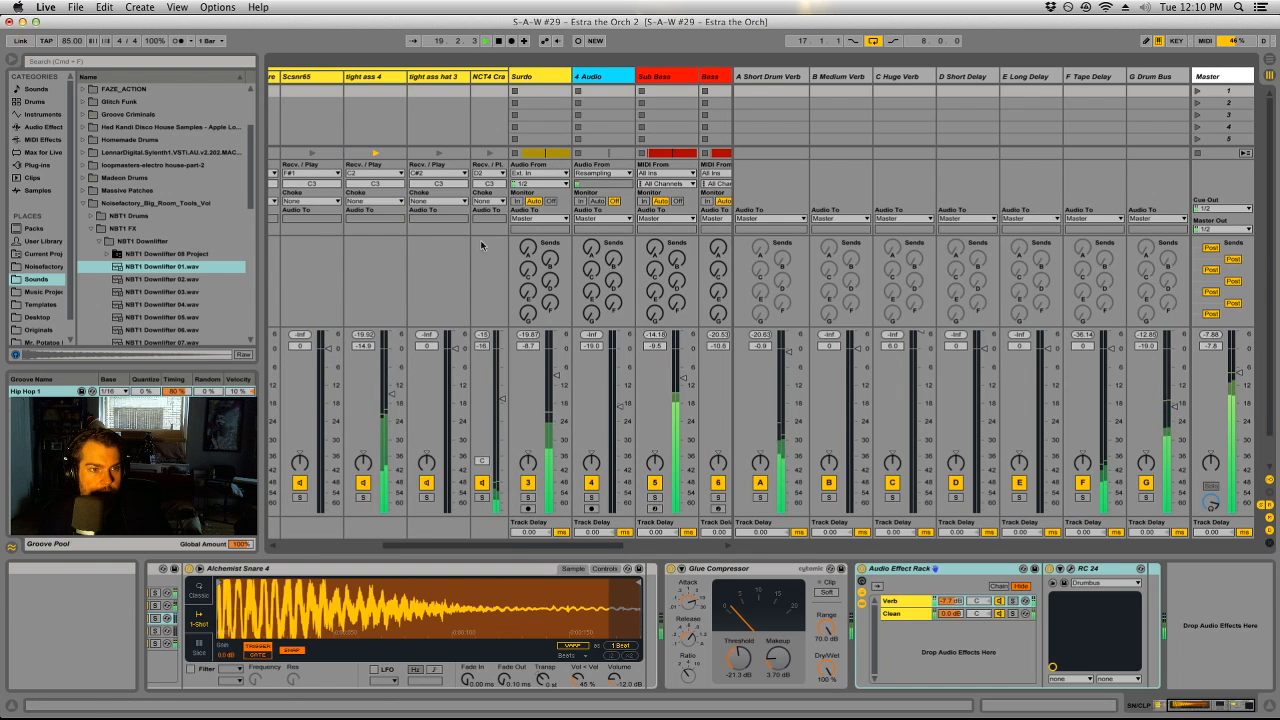
left_click(363, 497)
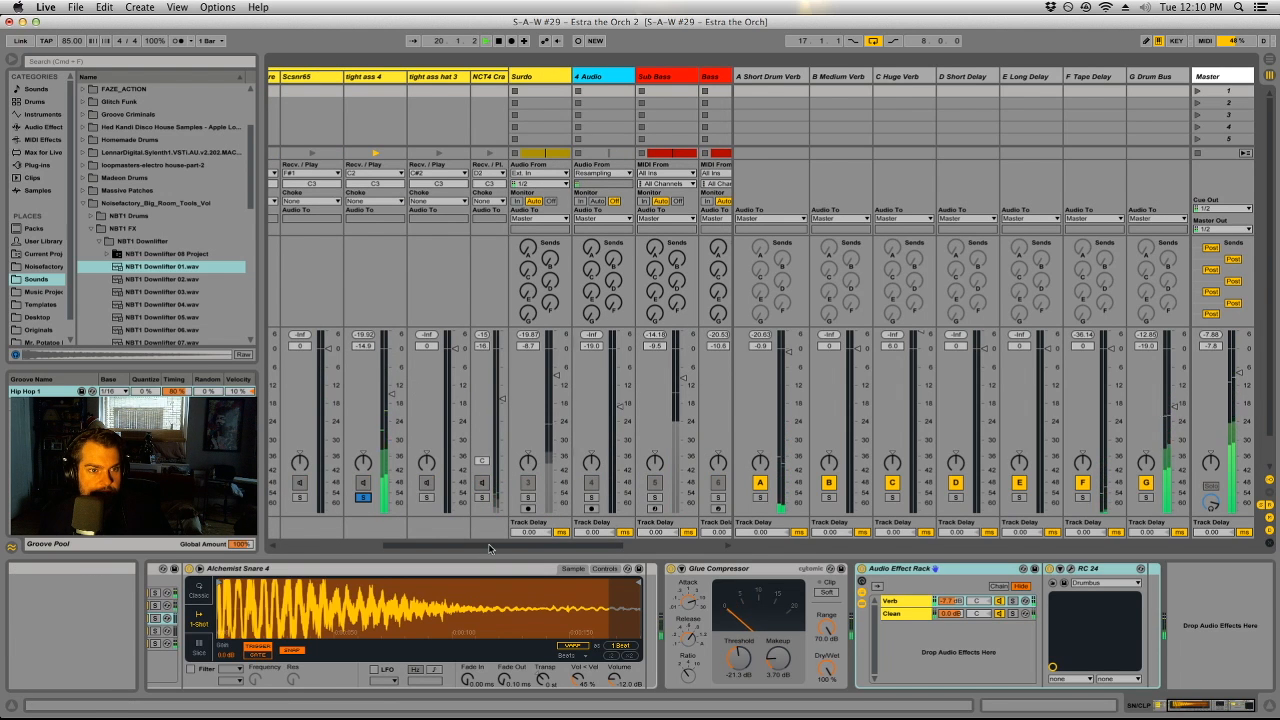
Step: Copy the first SC Comp from the Bass track to the end of the "tight ass 4" chain and set its ratio to 1.96:1
left_click(713, 77)
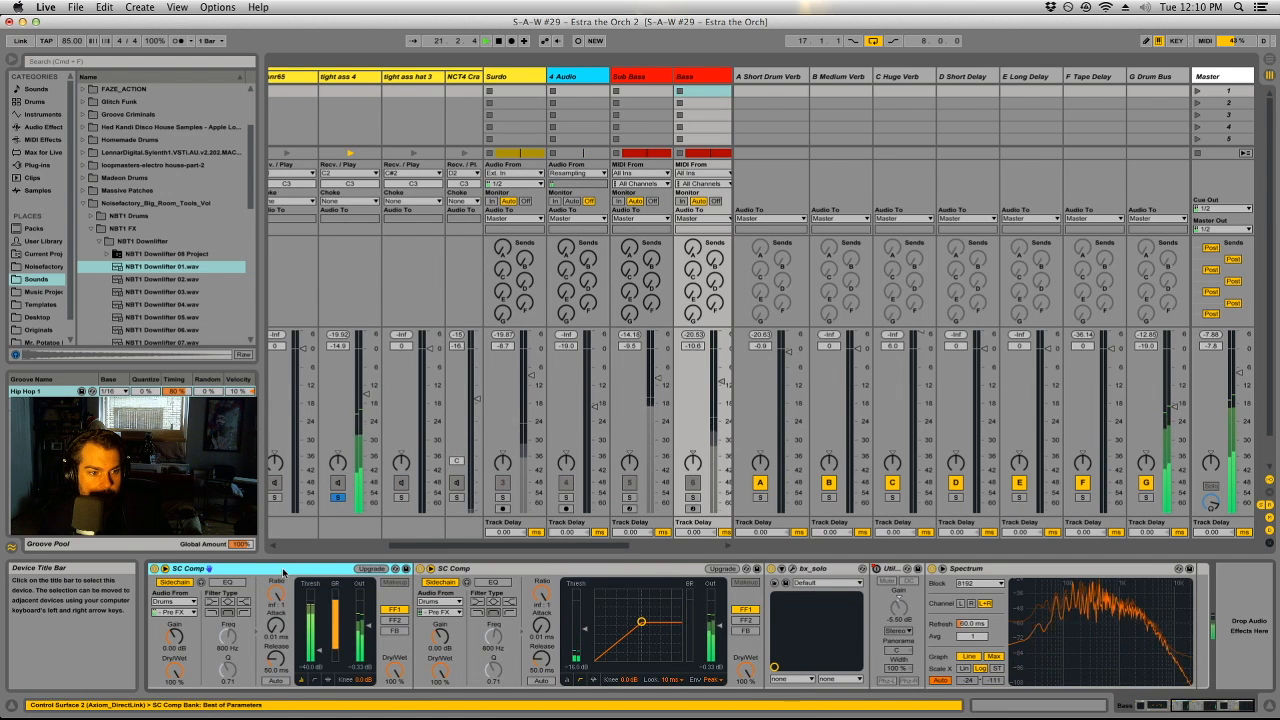
left_click_drag(378, 52, 639, 79)
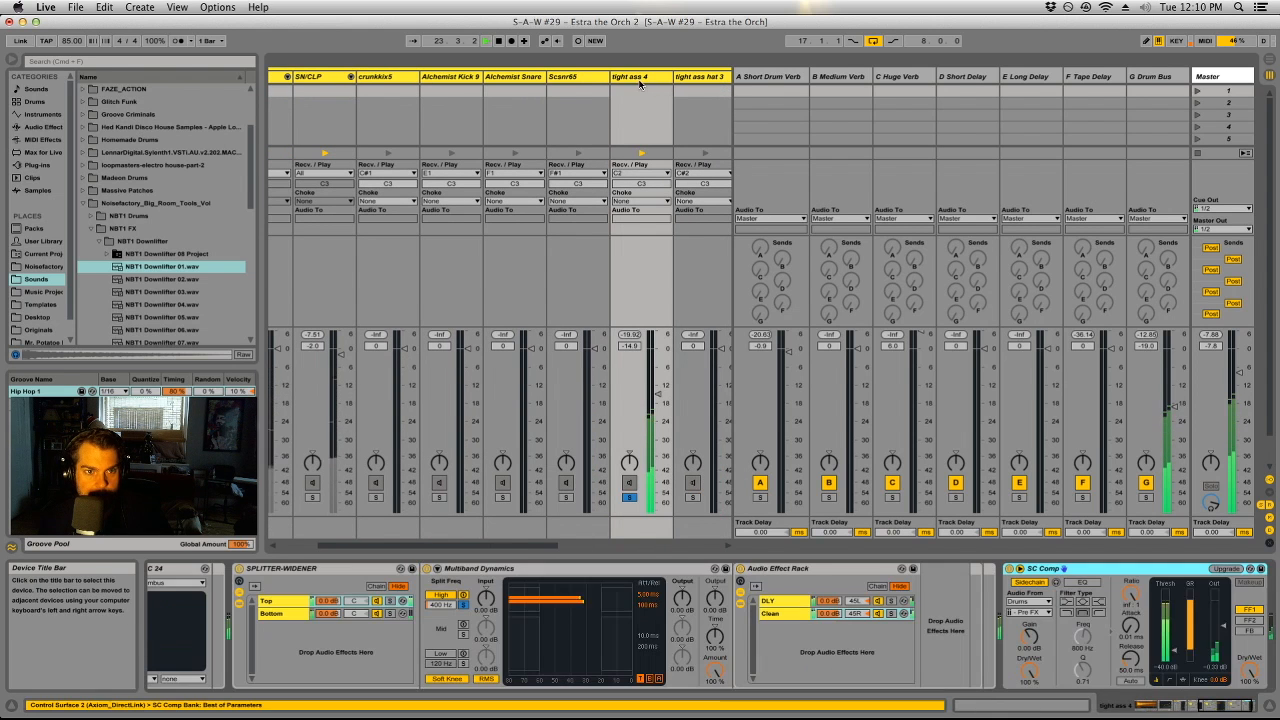
left_click(1240, 705)
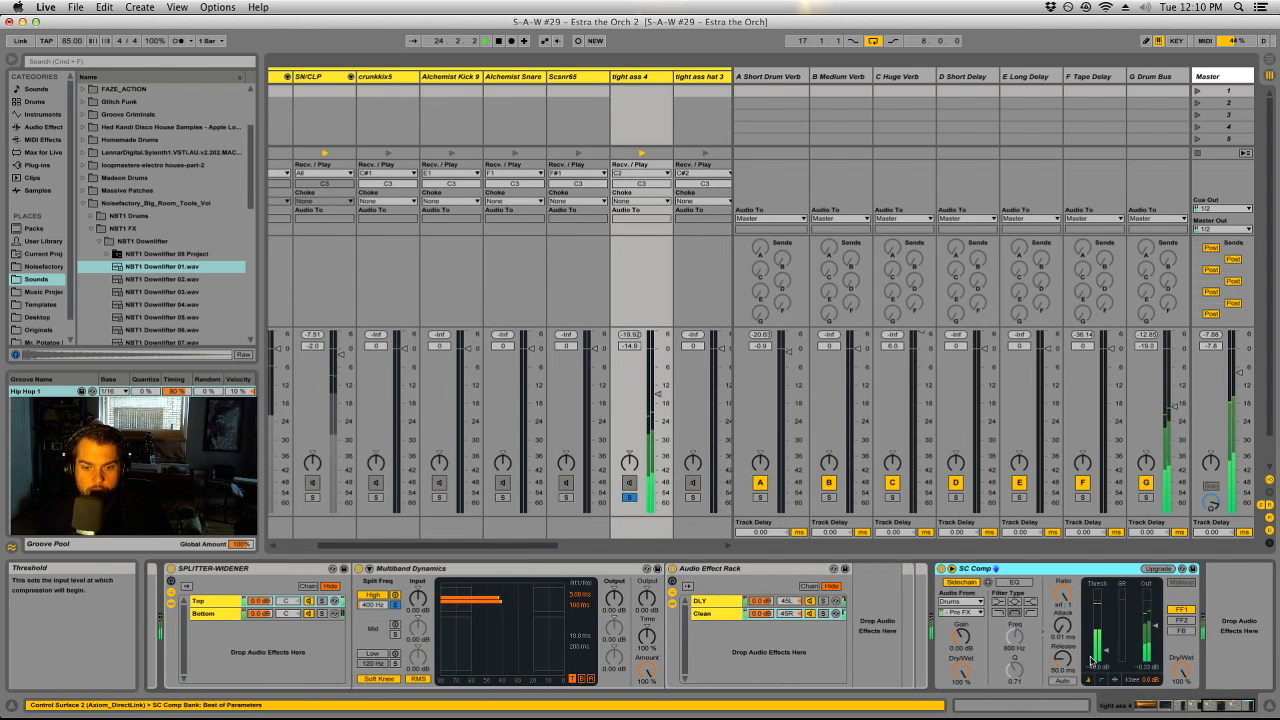
left_click_drag(1062, 596, 1062, 622)
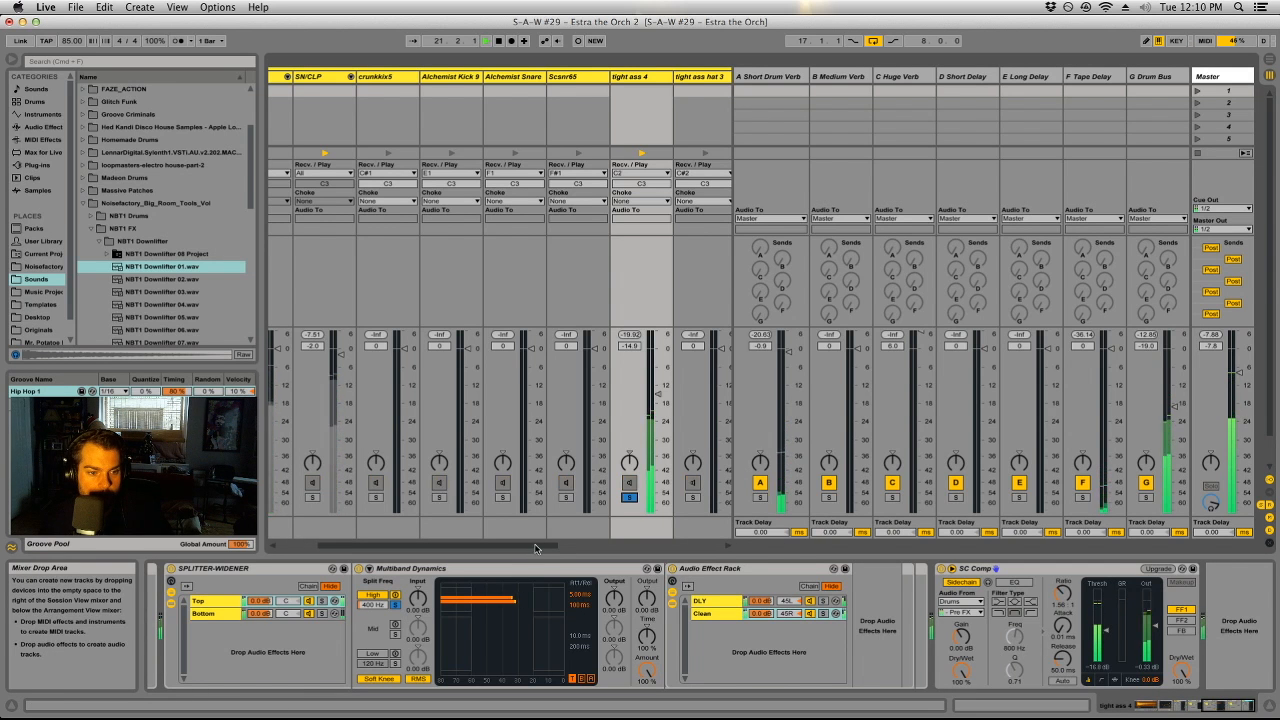
Step: Audition the Drums, Sub Bass and Bass tracks in solo one after another
left_click_drag(535, 548, 487, 548)
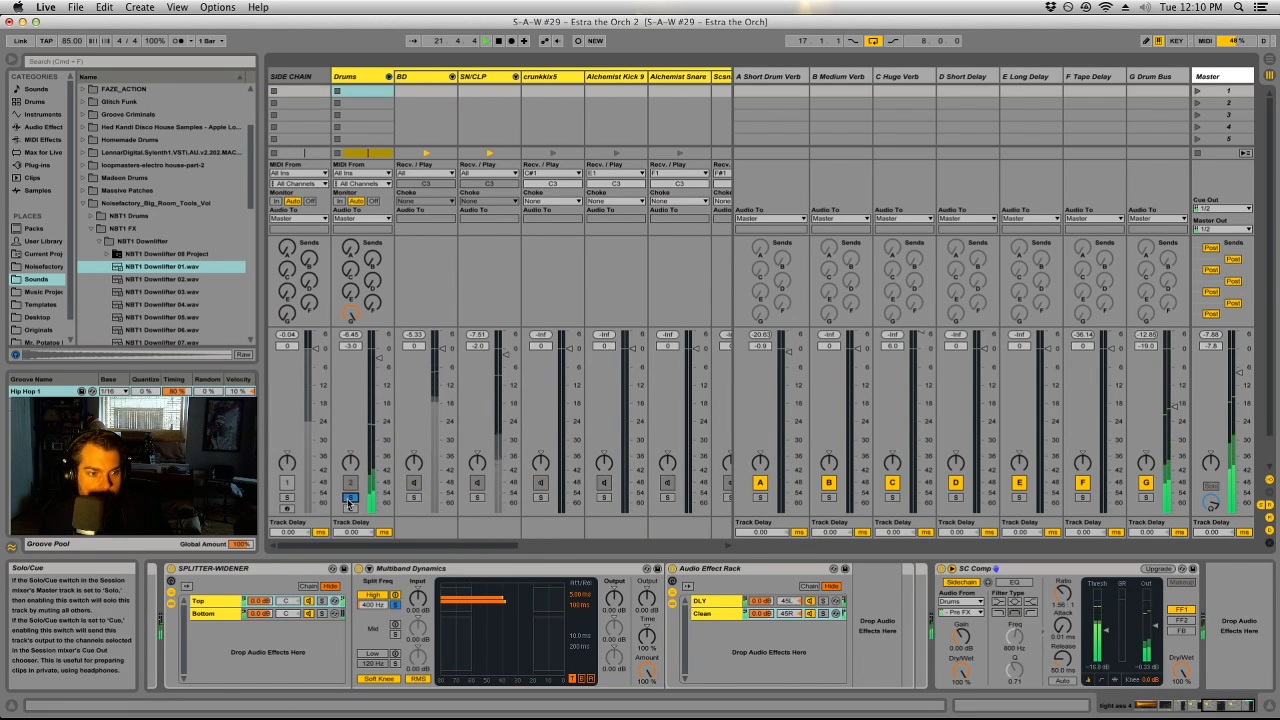
left_click_drag(490, 545, 587, 548)
left_click(567, 497)
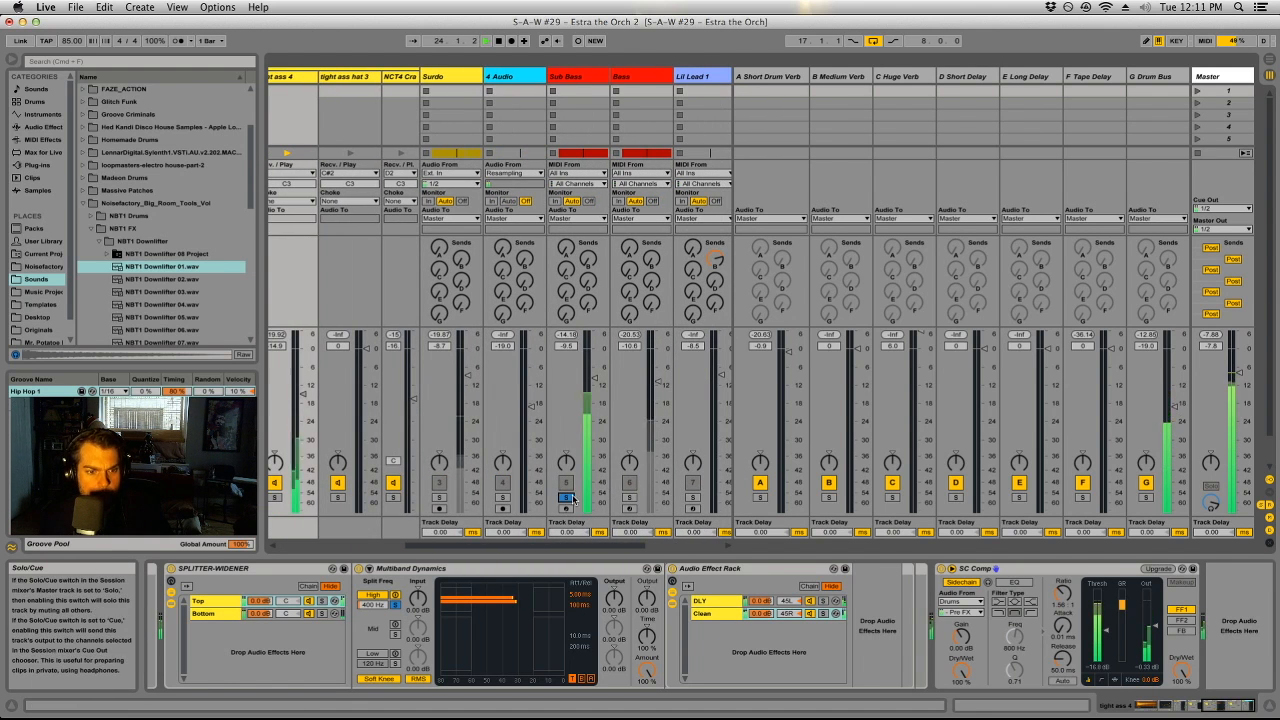
left_click(629, 498)
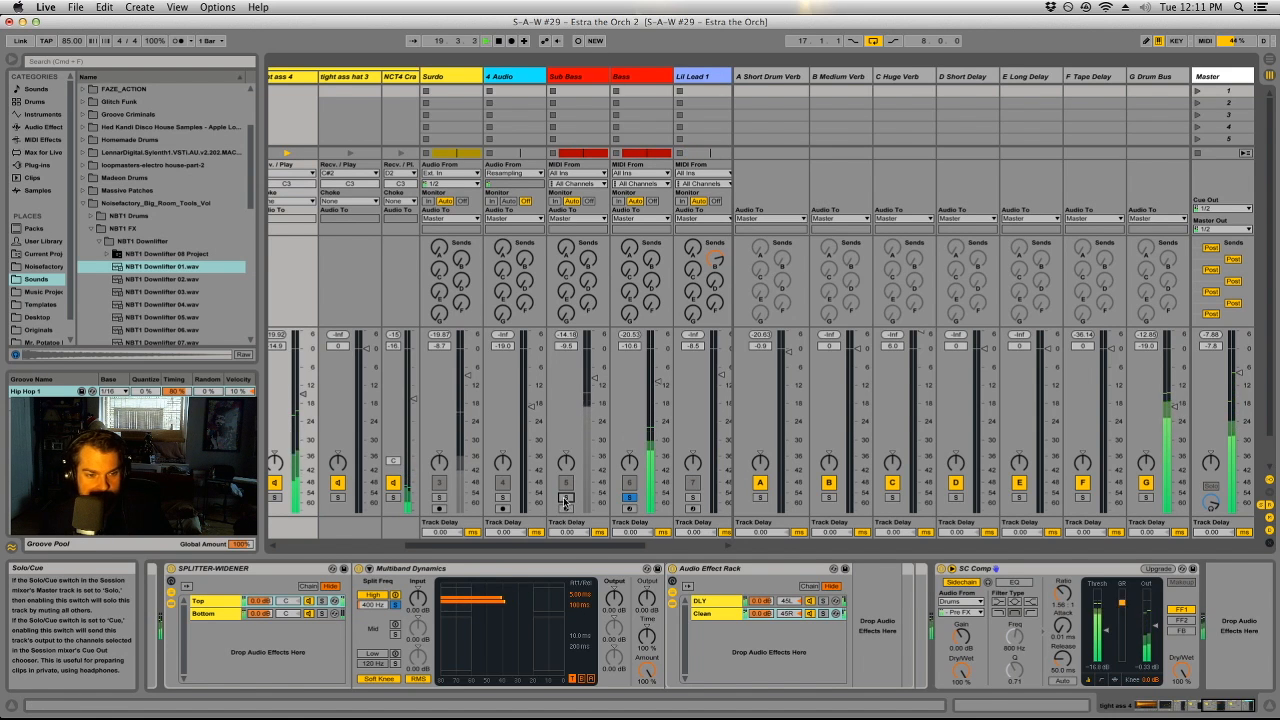
Step: Audition Sub Bass and Bass soloed together and clear both solos
scroll(565, 510, "right", 1)
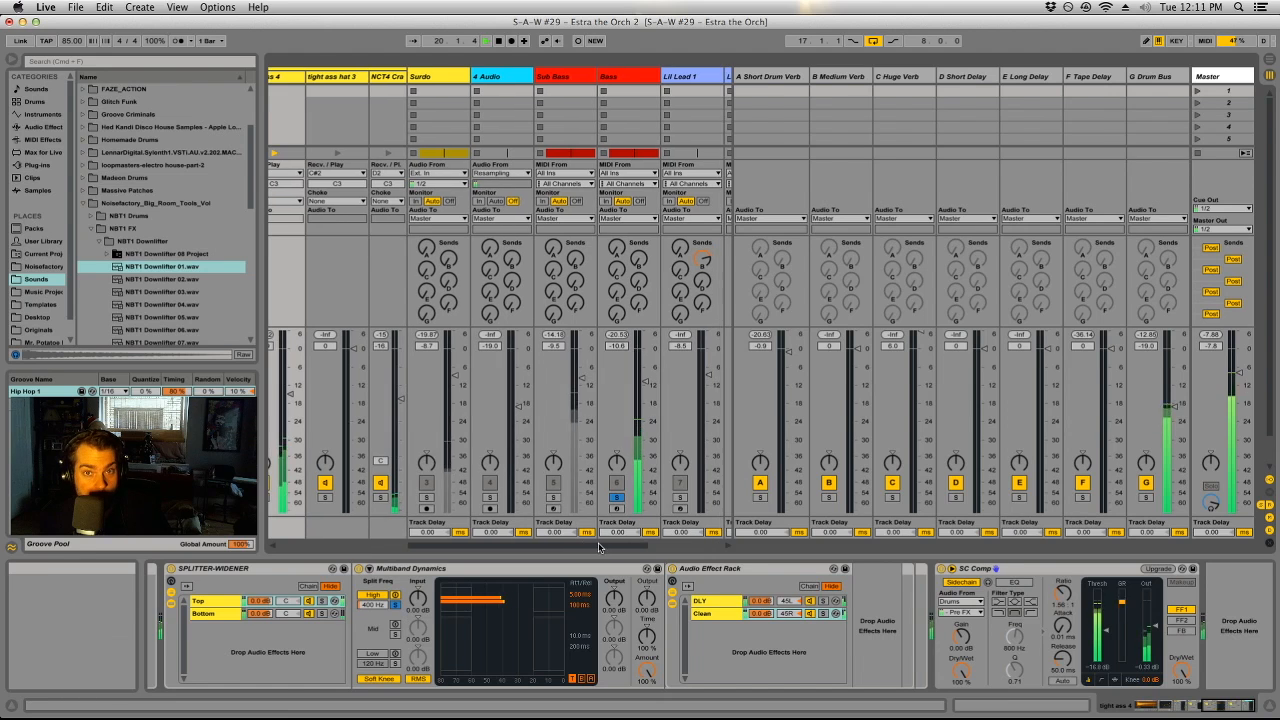
left_click(554, 497)
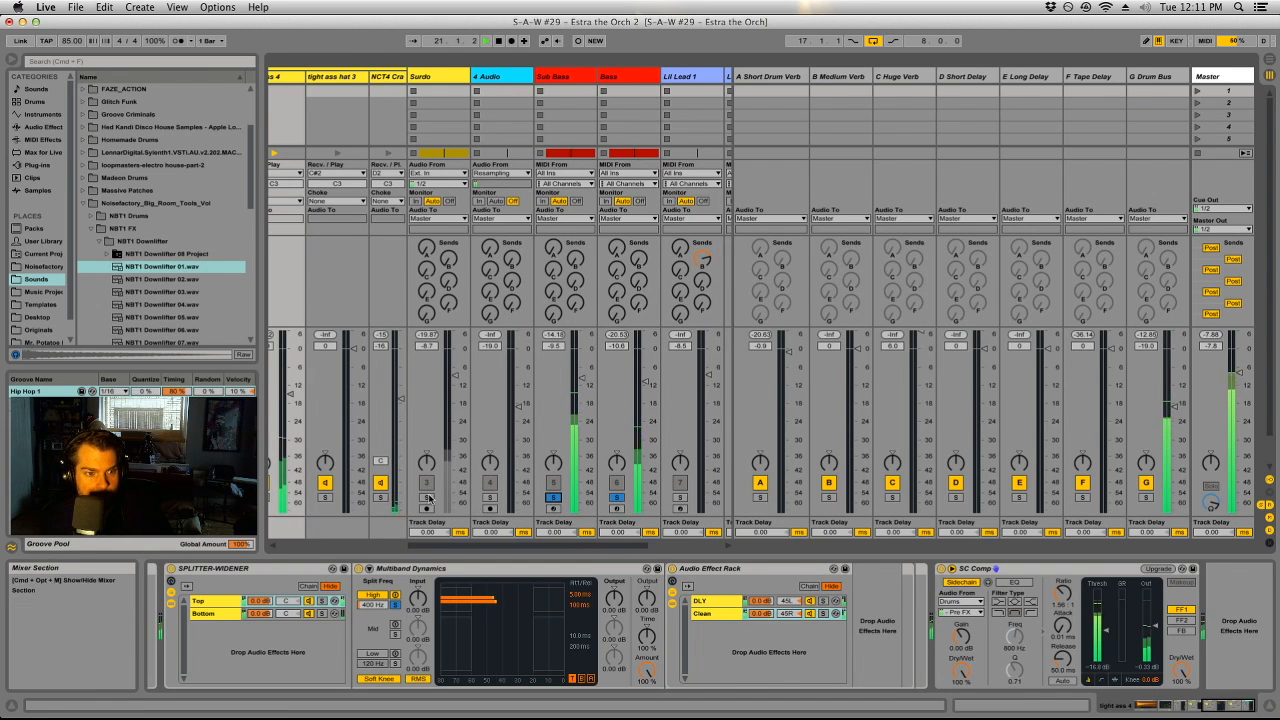
left_click(553, 497)
left_click(616, 497)
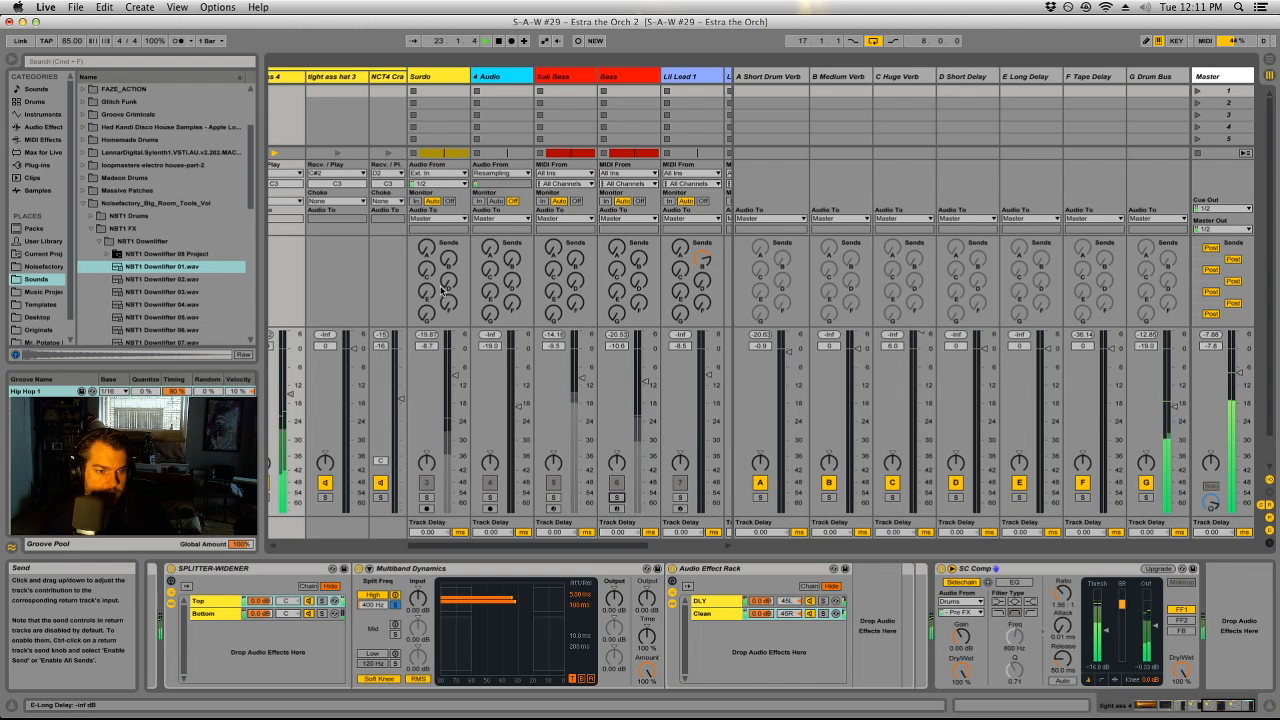
Step: Solo the Surdo track and examine its Auto Filter, EQ Eight and Compressor
left_click(427, 497)
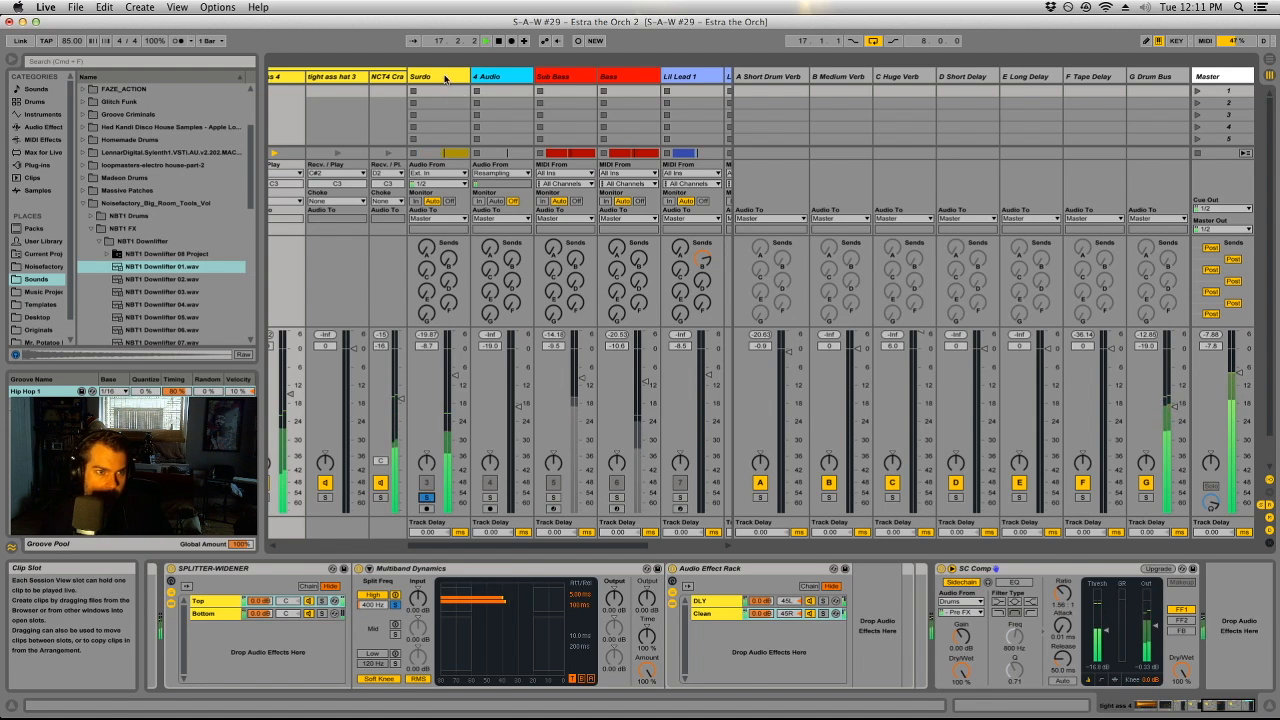
left_click(446, 77)
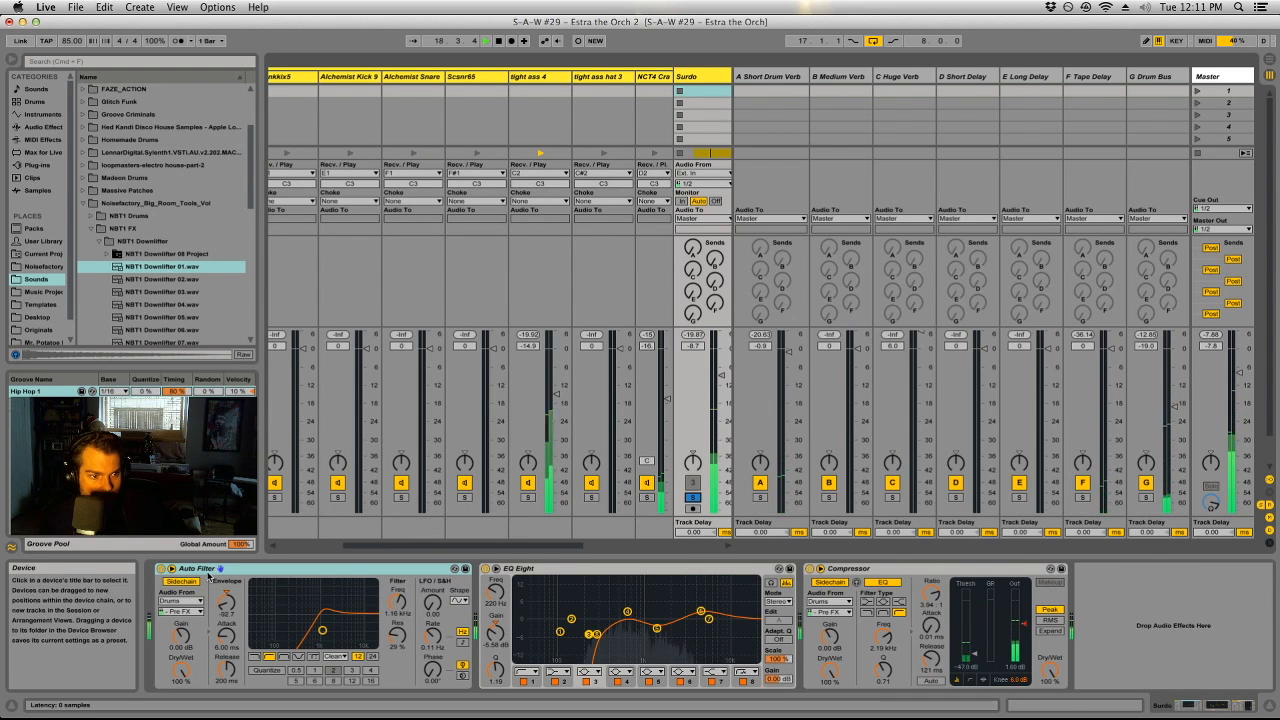
left_click(180, 570)
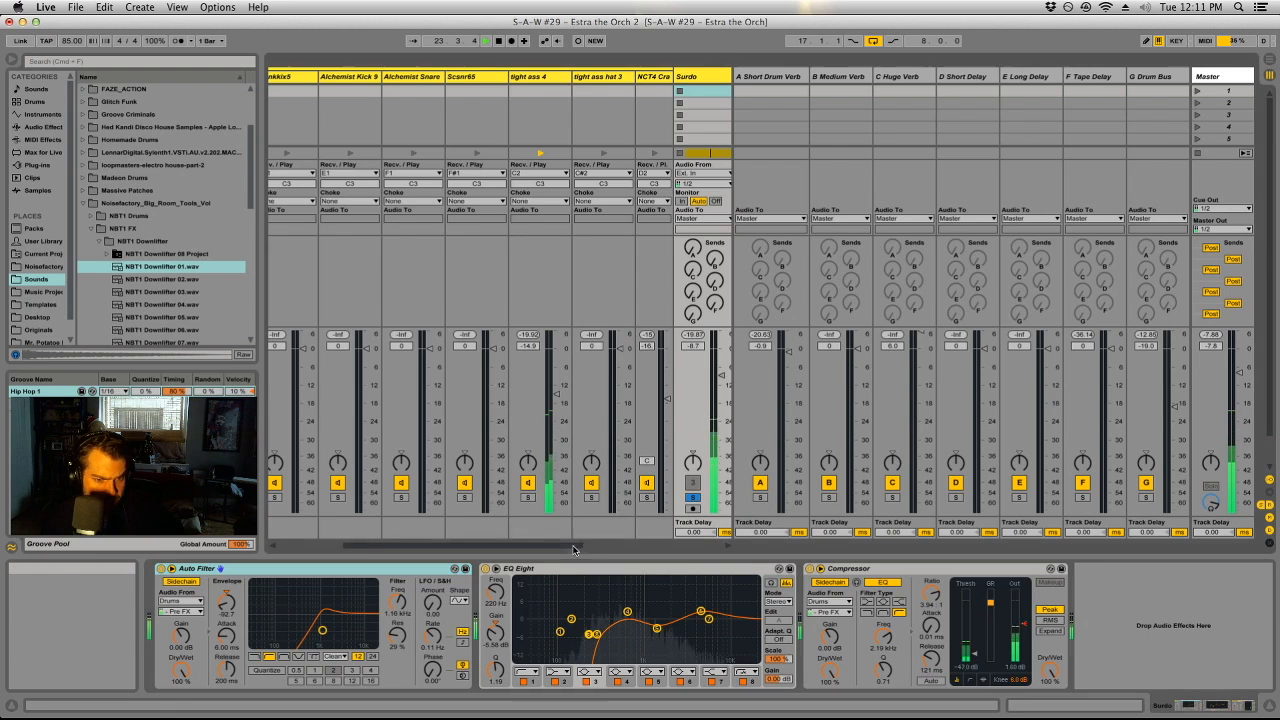
Step: Add the Drums, Sub Bass and Bass tracks to the soloed Surdo and fold the Drums rack
left_click_drag(577, 547, 607, 548)
scroll(607, 548, "right", 2)
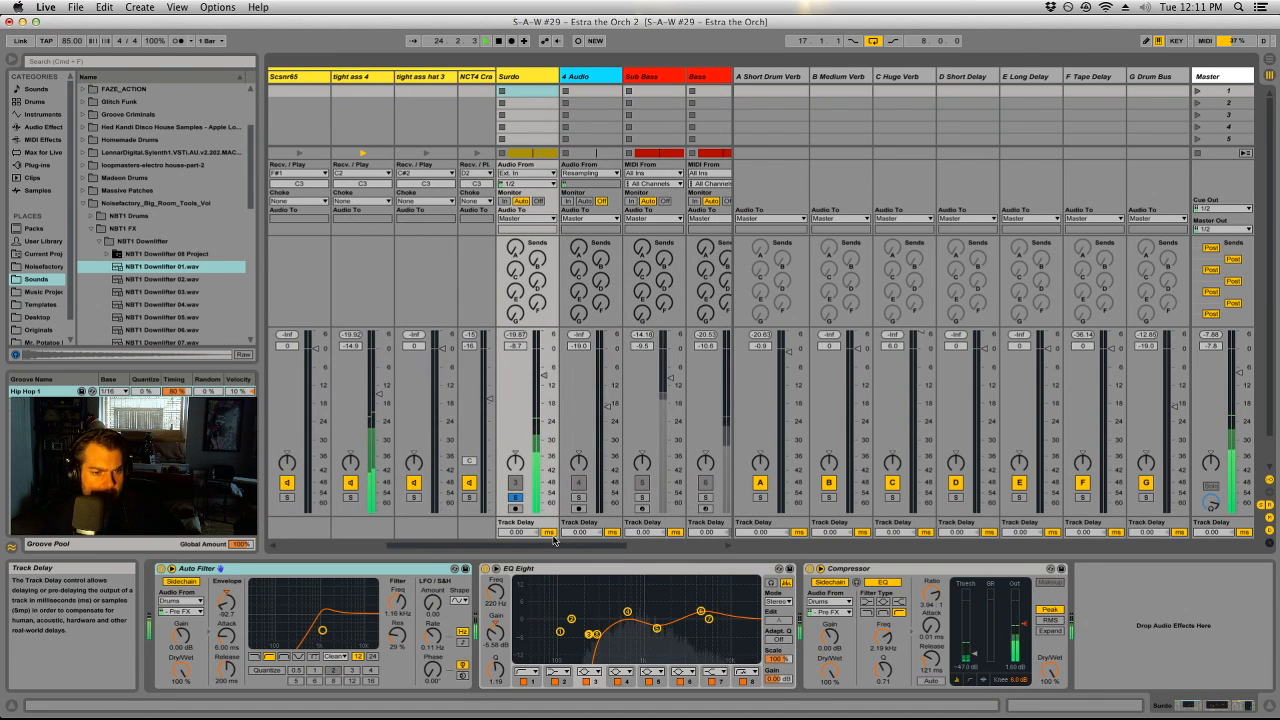
left_click_drag(565, 547, 680, 550)
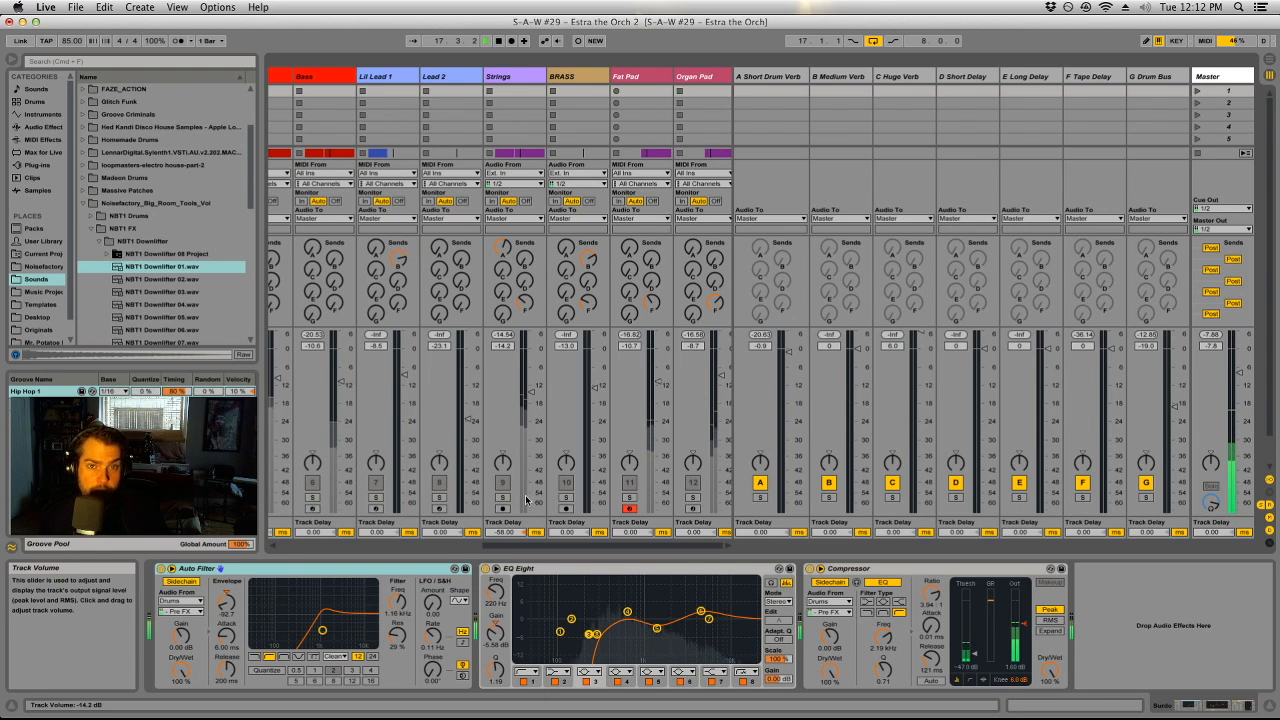
left_click_drag(521, 545, 302, 545)
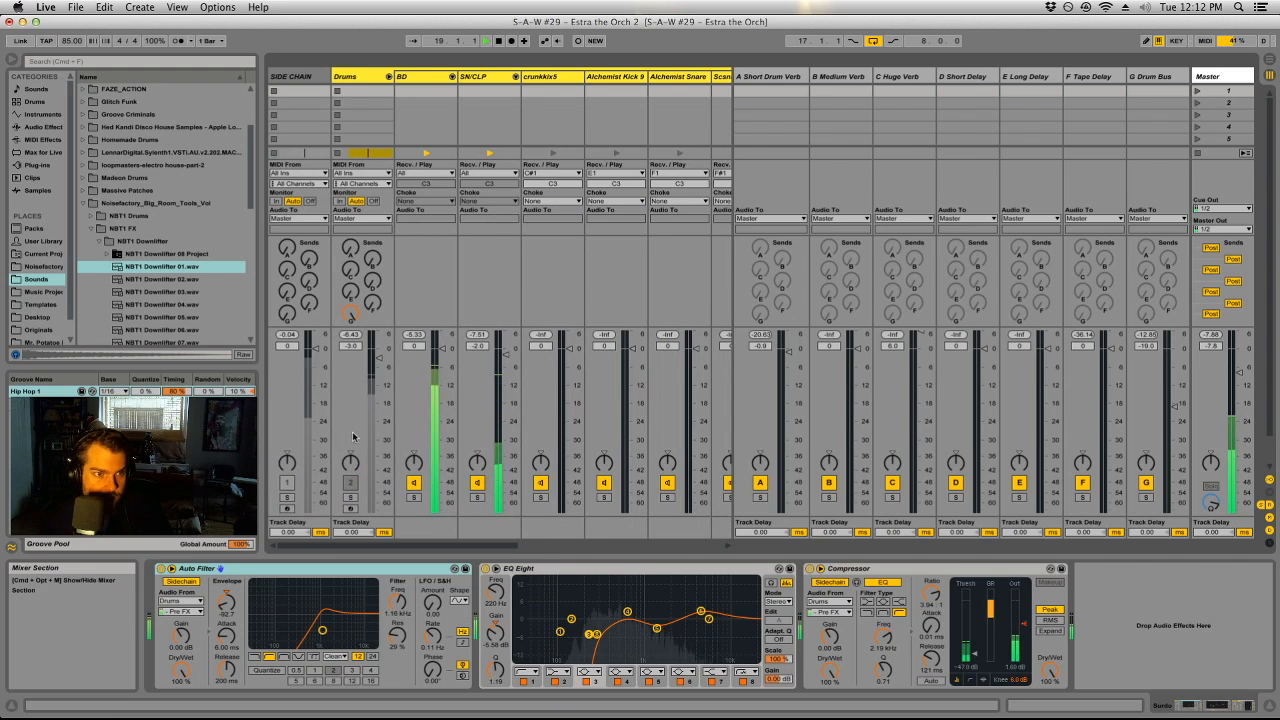
left_click(351, 498, "super")
left_click(389, 77)
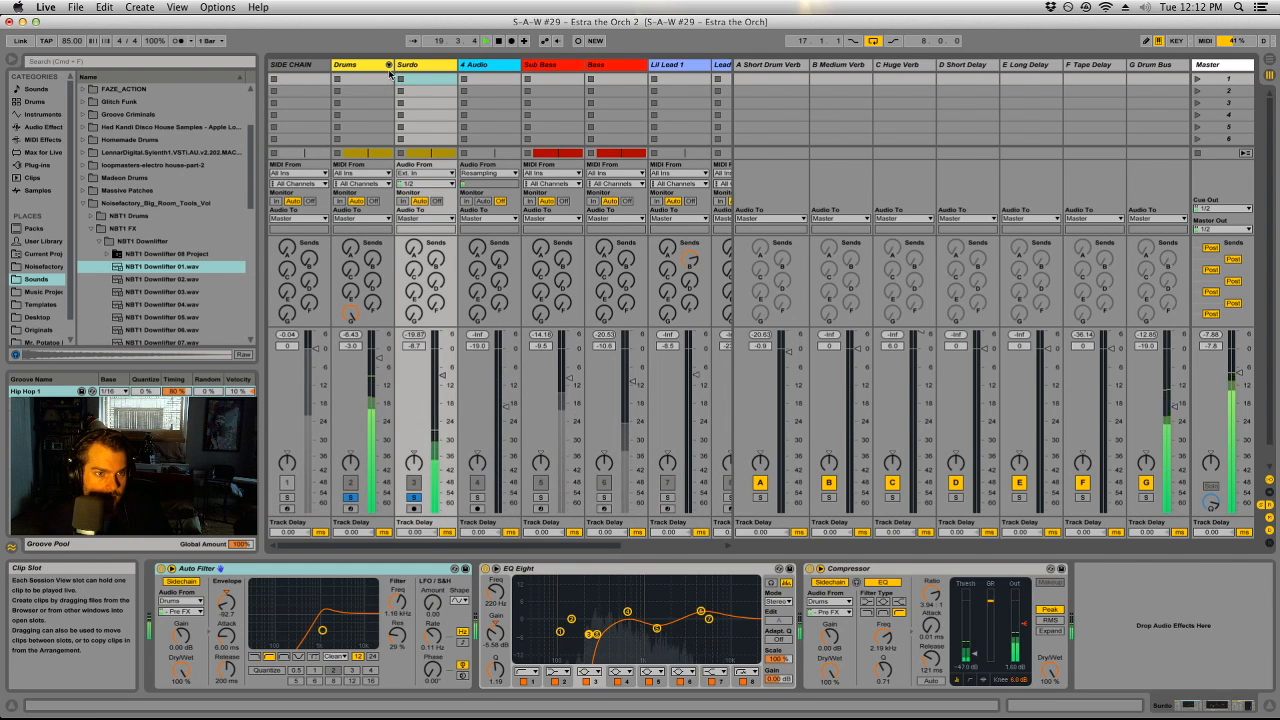
left_click(541, 498, "super")
left_click(604, 498, "super")
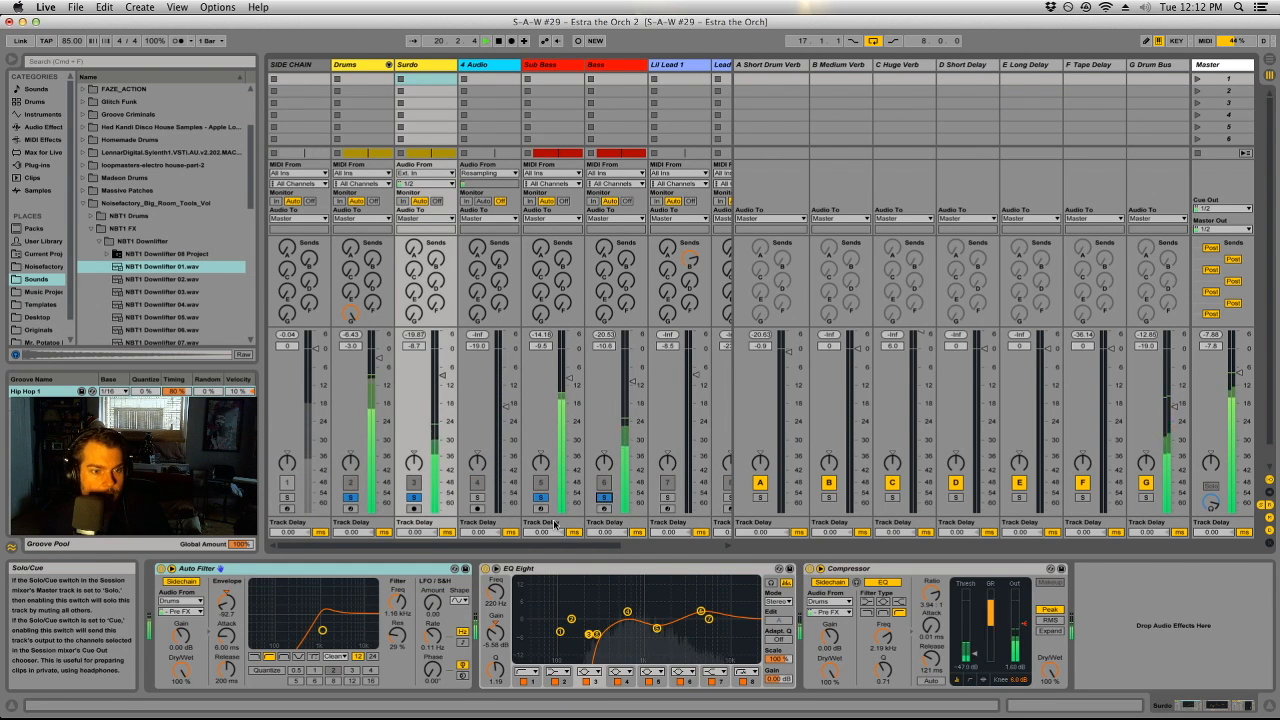
Step: Rename the 4 Audio track as Sweep in the arrangement and colour it yellow
key("Tab")
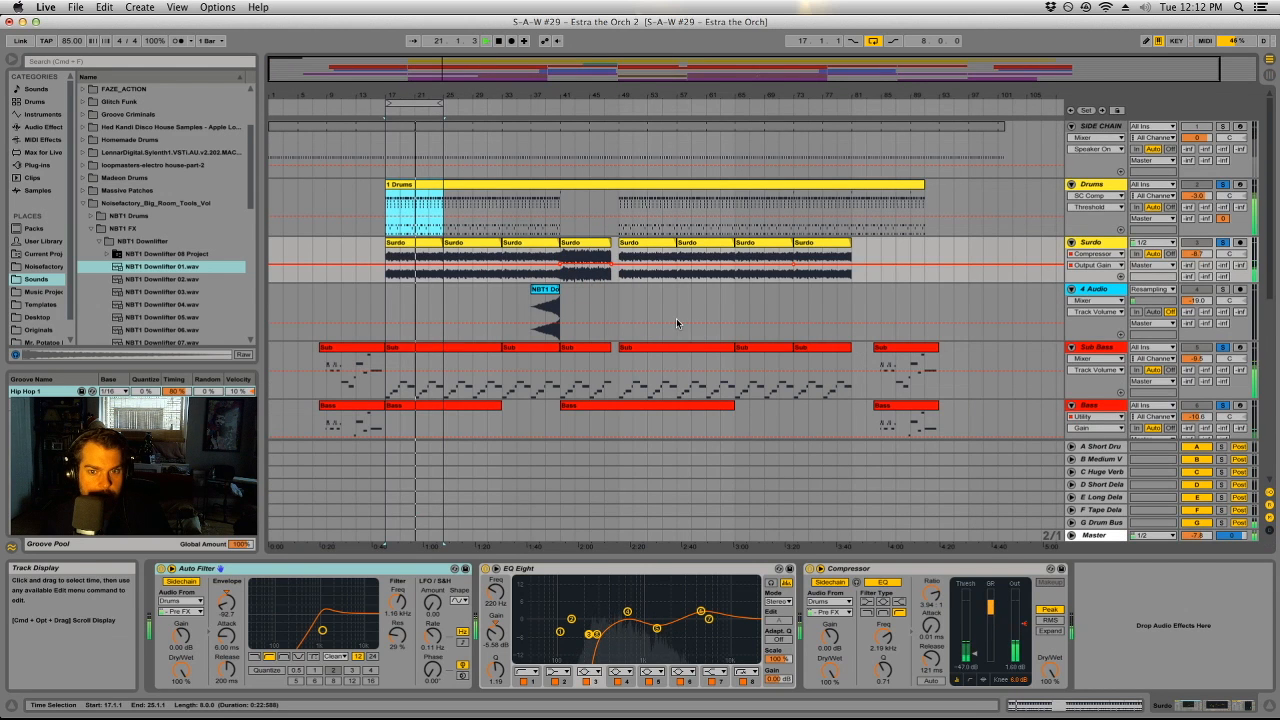
left_click(1094, 289)
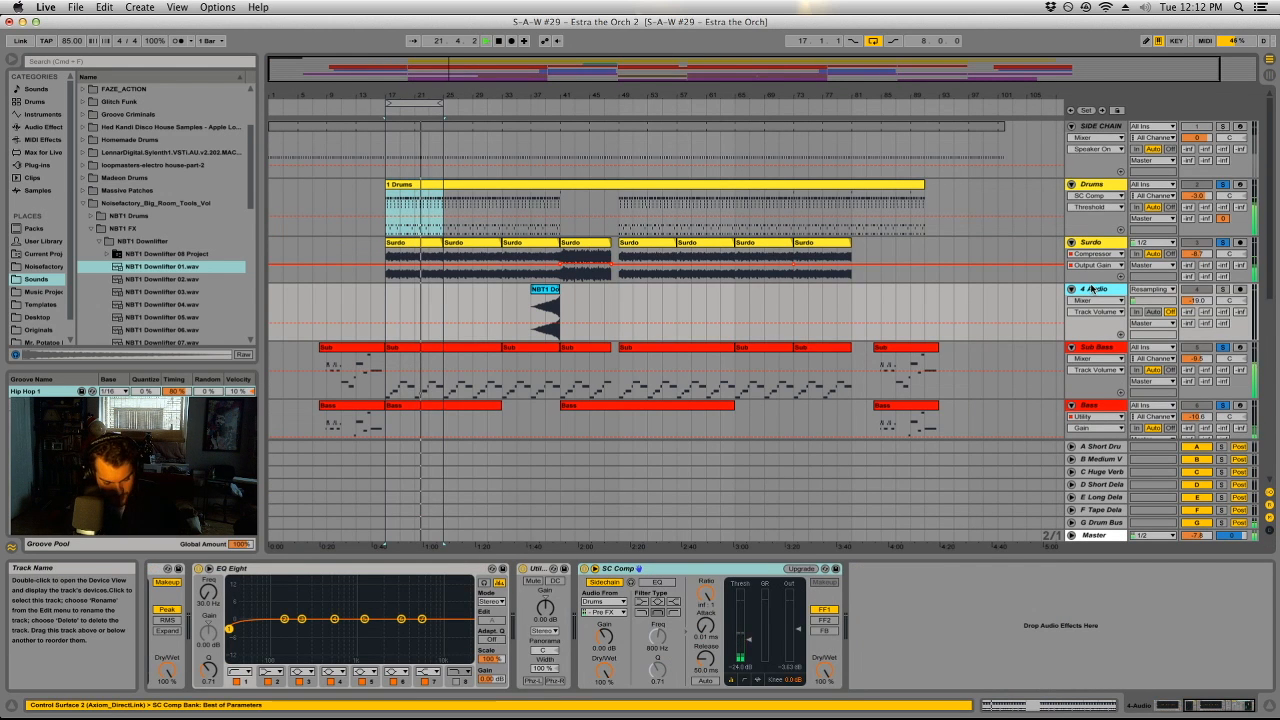
key("super+r")
type("Swoop")
key("Return")
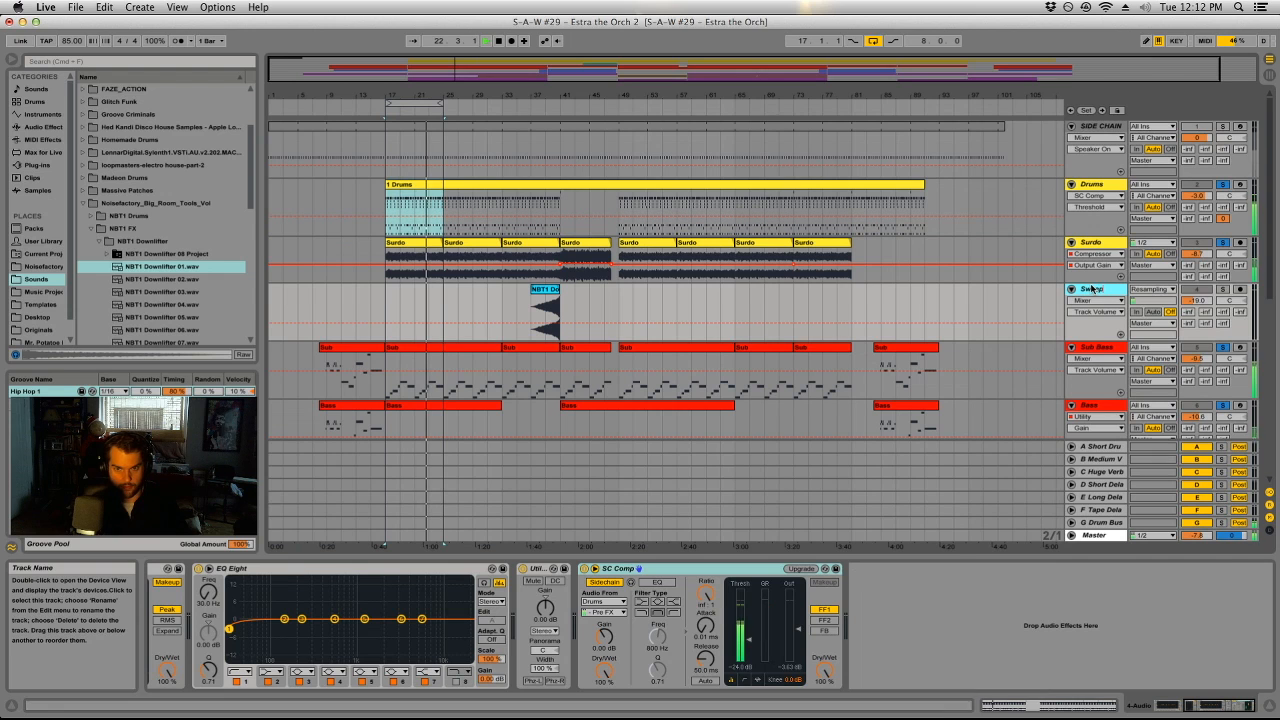
right_click(1090, 288)
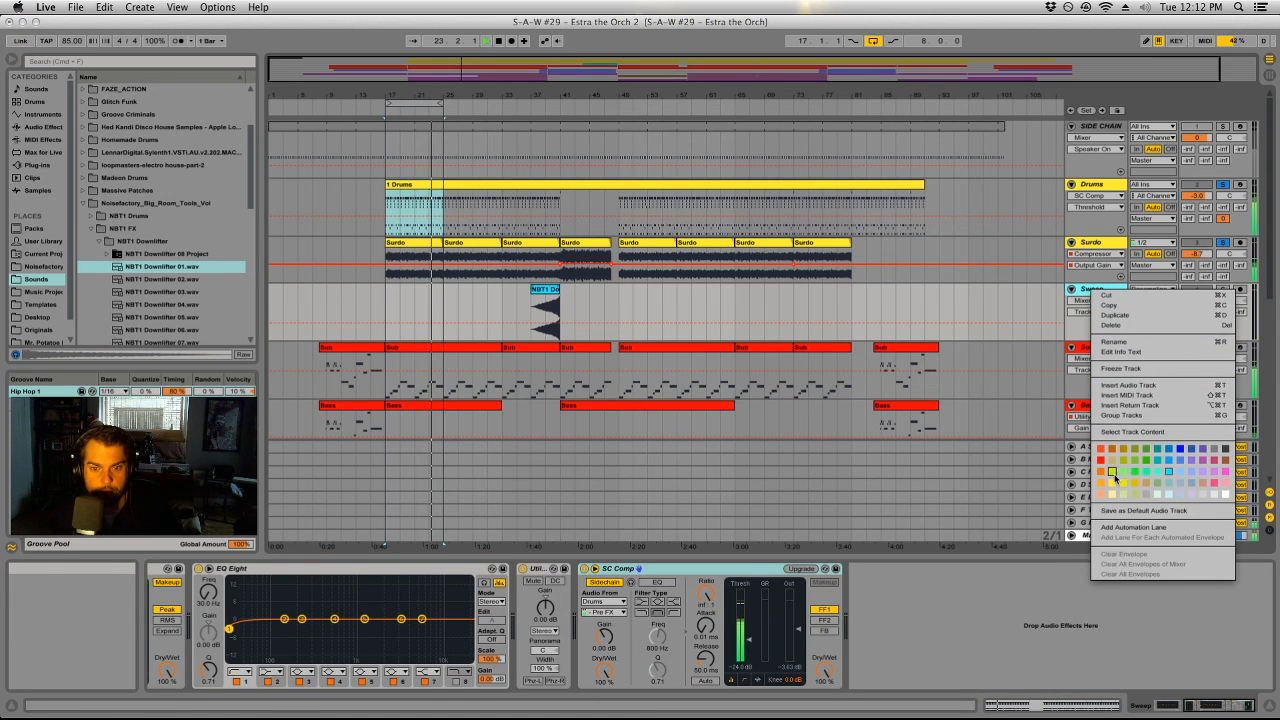
left_click(1117, 473)
Step: Name the NBT1 Downlifter clip Sweep, colour it yellow to match its track, and save the project
left_click(541, 292)
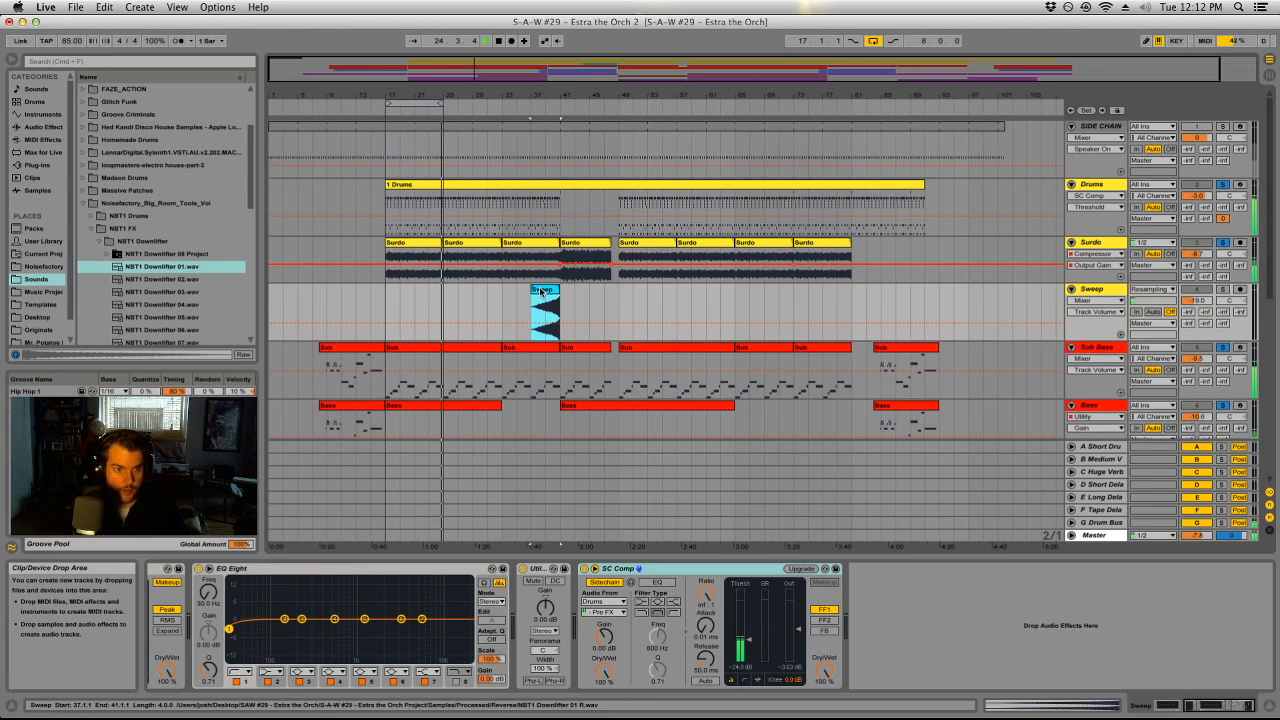
right_click(540, 291)
left_click(577, 545)
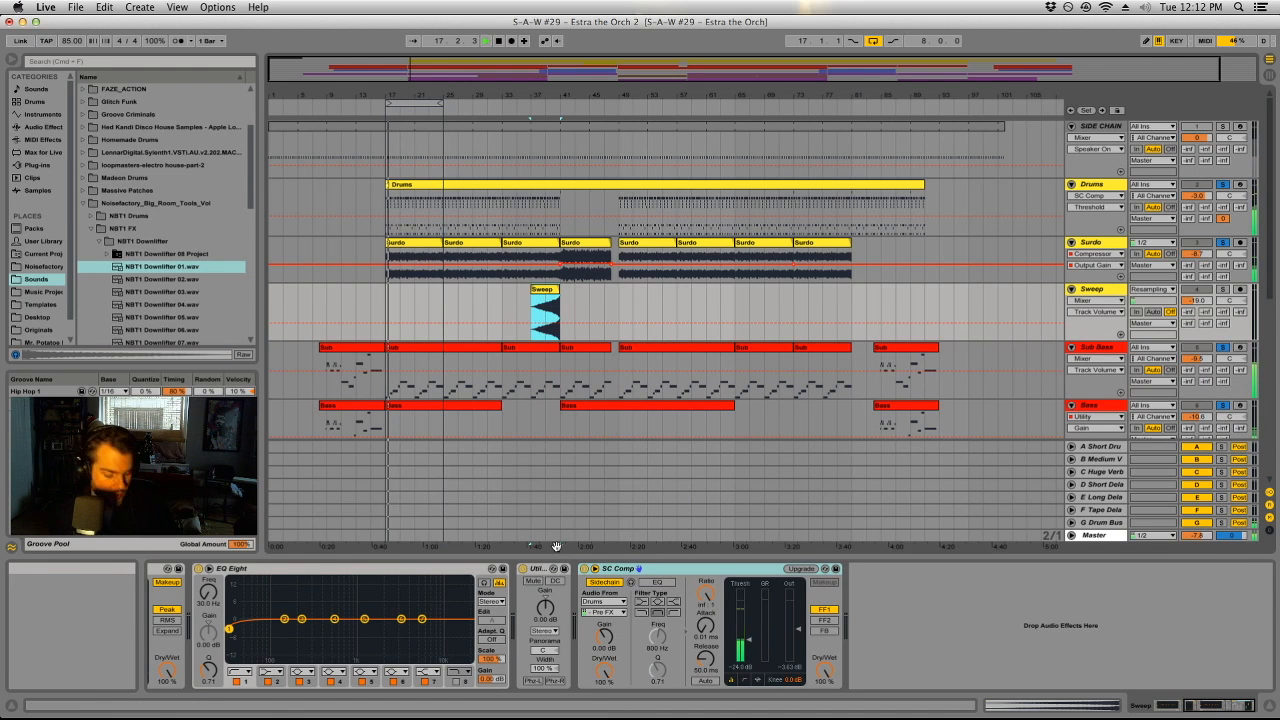
key("super+s")
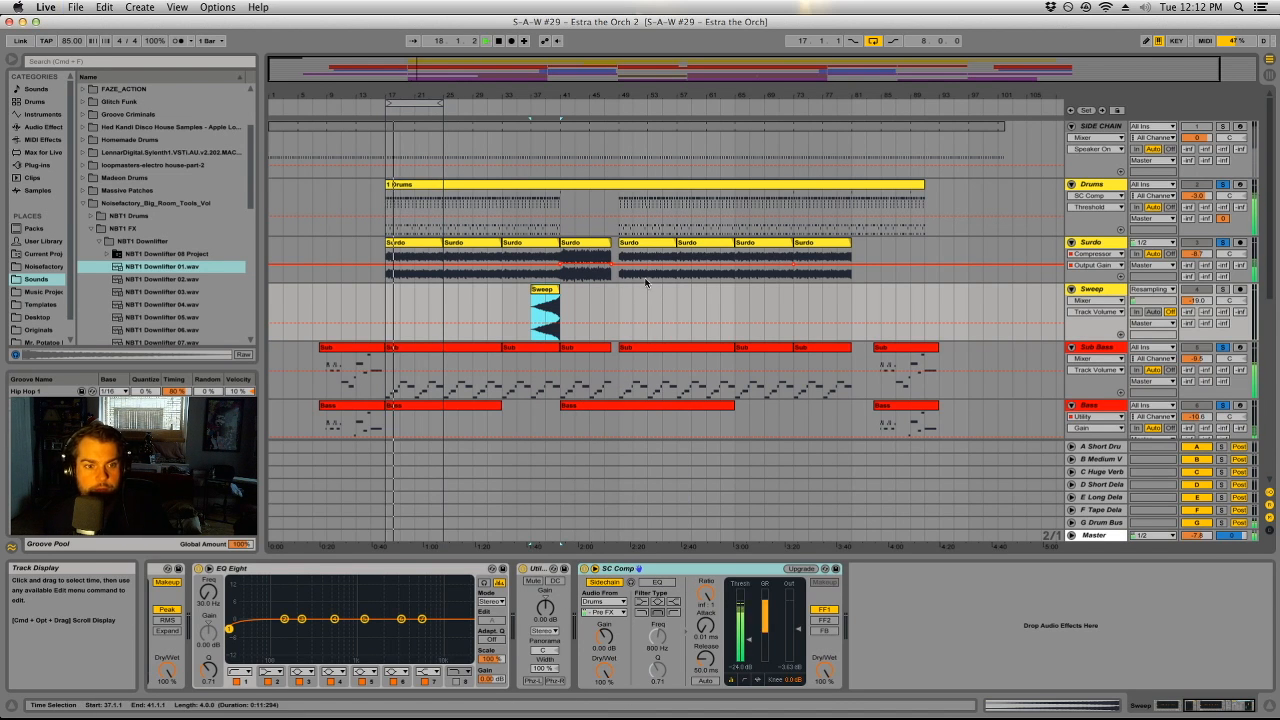
Step: Return to the session mixer, add Strings to the soloed tracks and examine its EQ Eight, Limiter, Compressor and Utility
key("Tab")
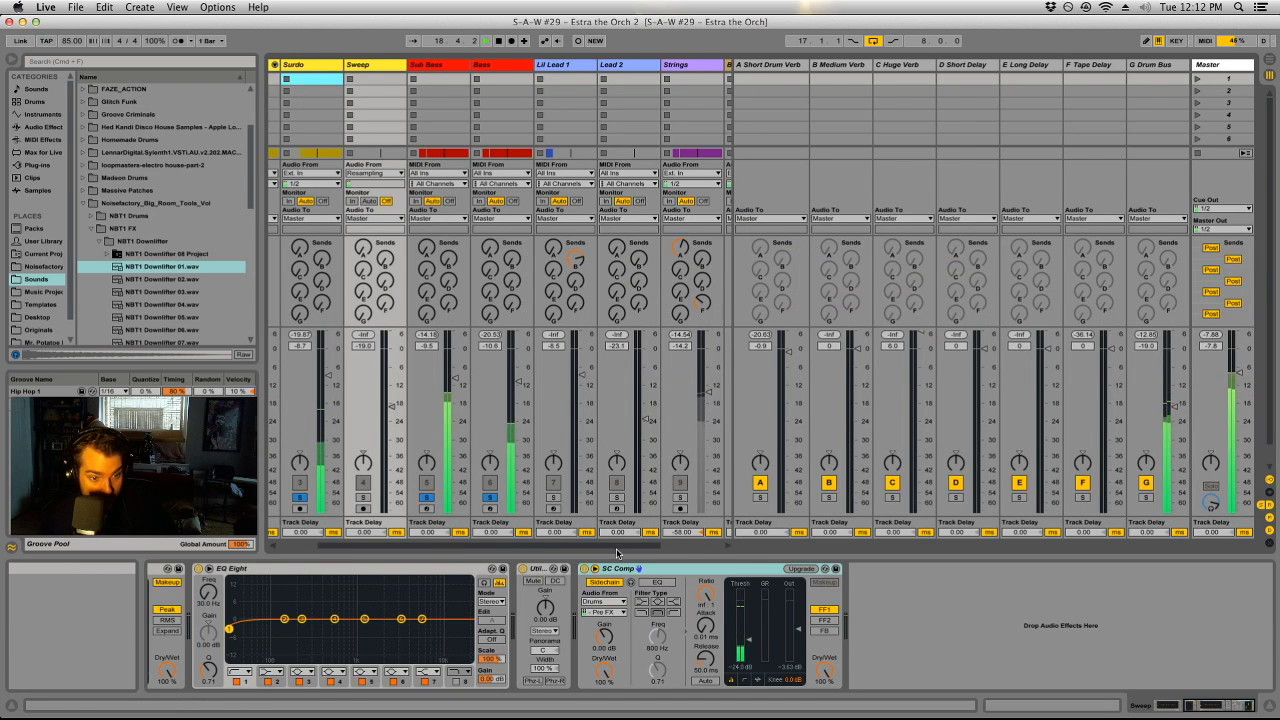
scroll(570, 510, "right", 3)
left_click(566, 497)
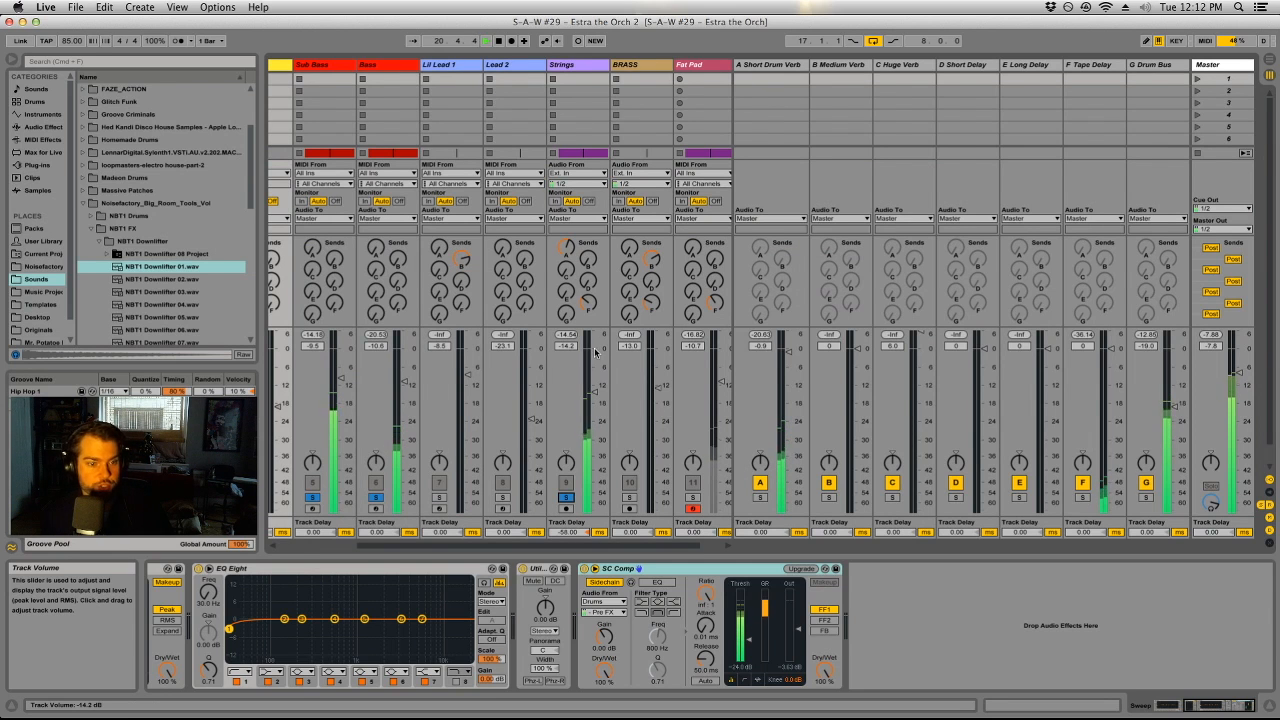
left_click(584, 66)
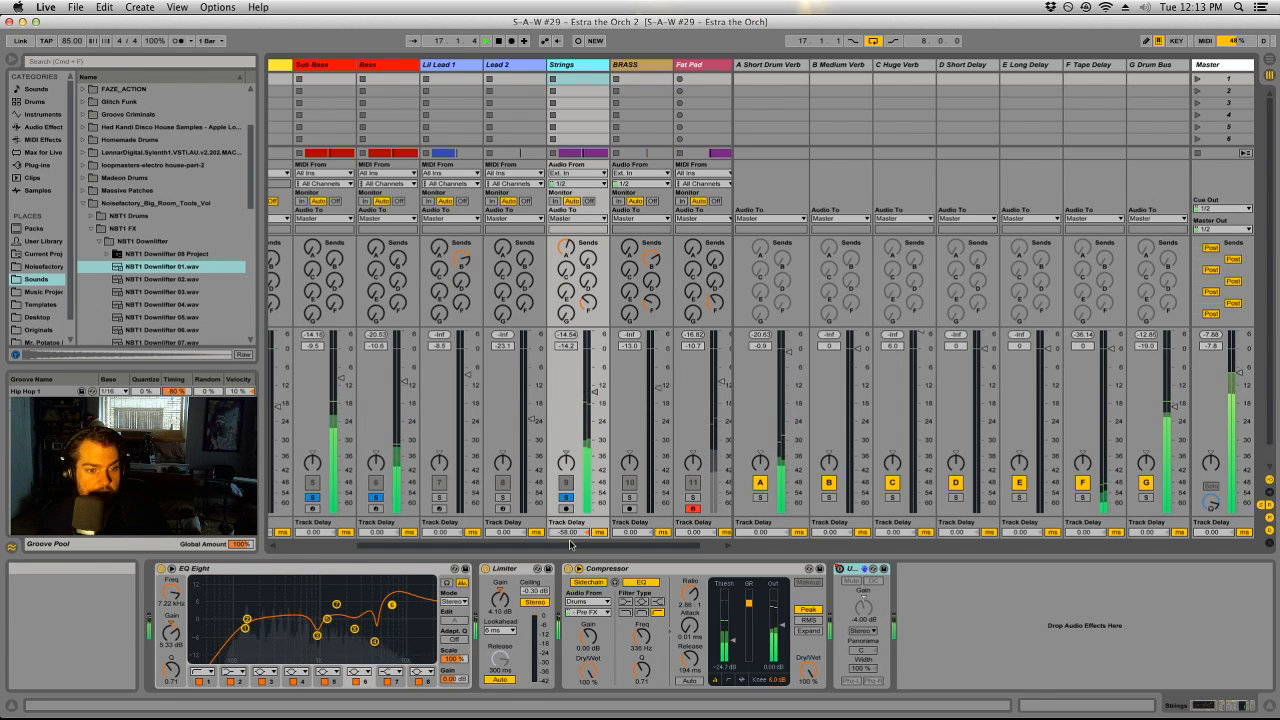
scroll(584, 547, "right", 1)
scroll(584, 547, "right", 4)
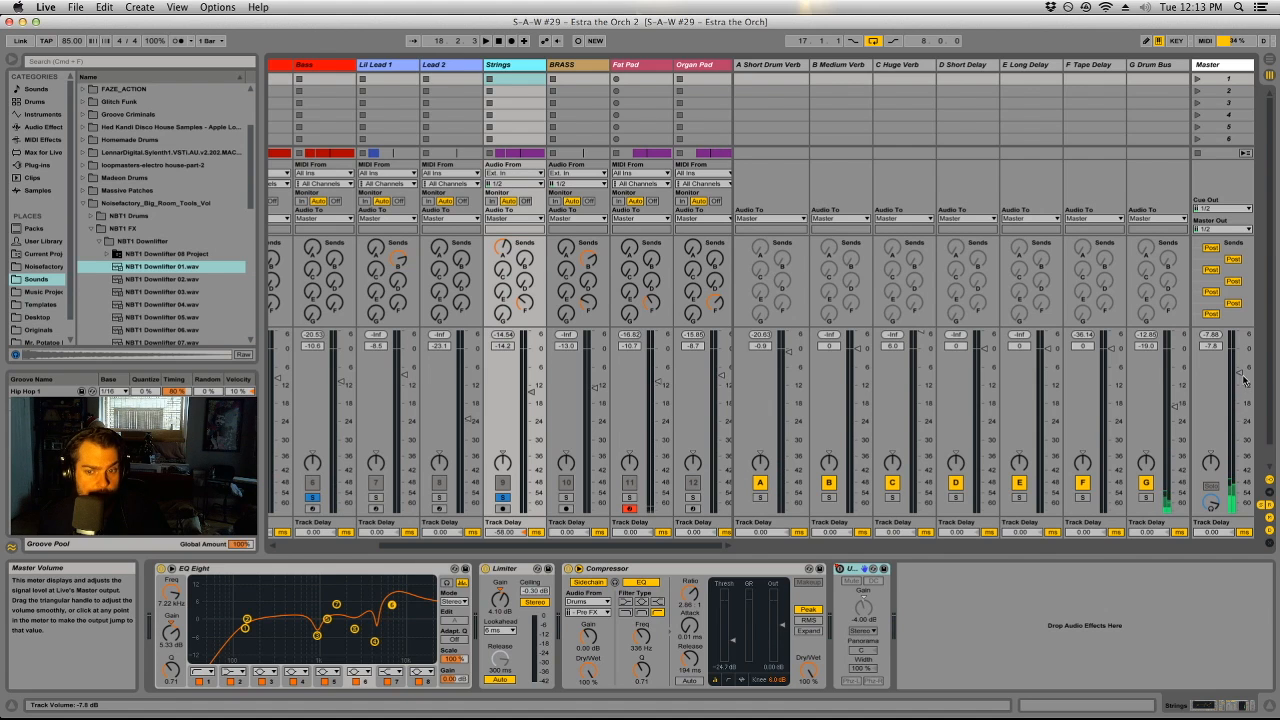
right_click(1241, 374)
left_click(1242, 371)
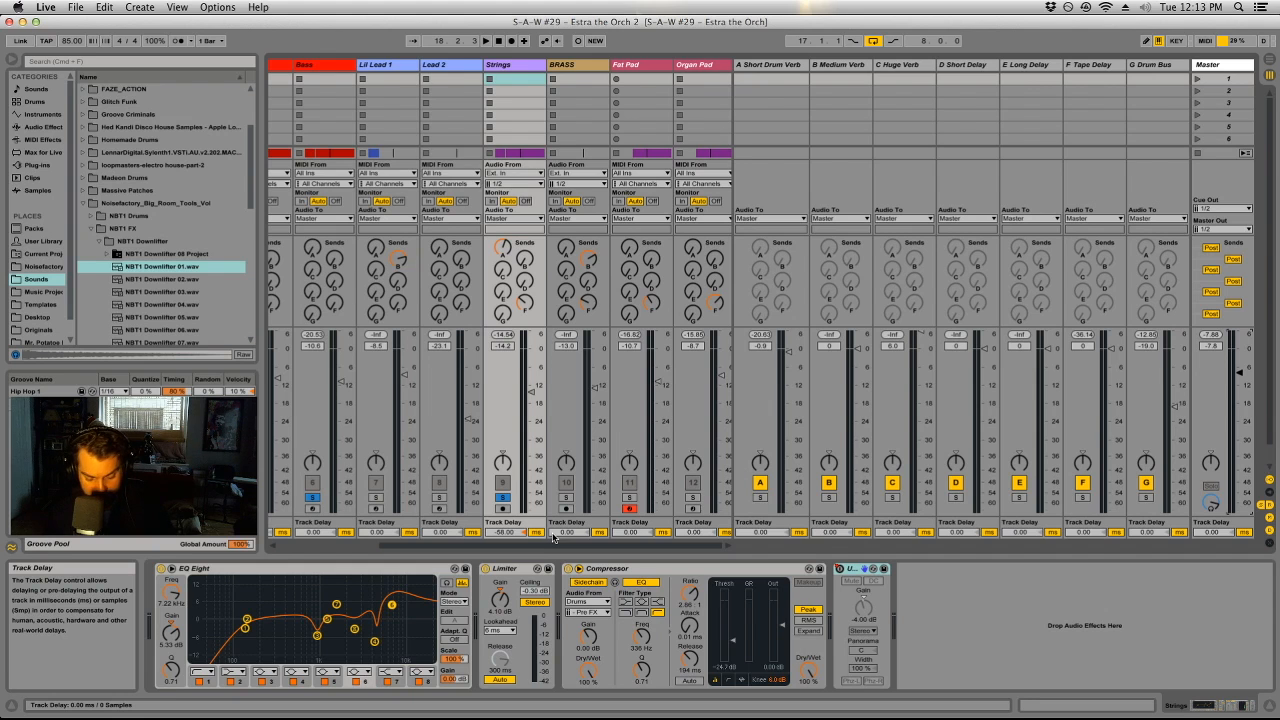
Step: Add Fat Pad and Organ Pad to the soloed tracks and restart playback around the first Fat Pad clip in the arrangement
left_click(628, 498)
key("space")
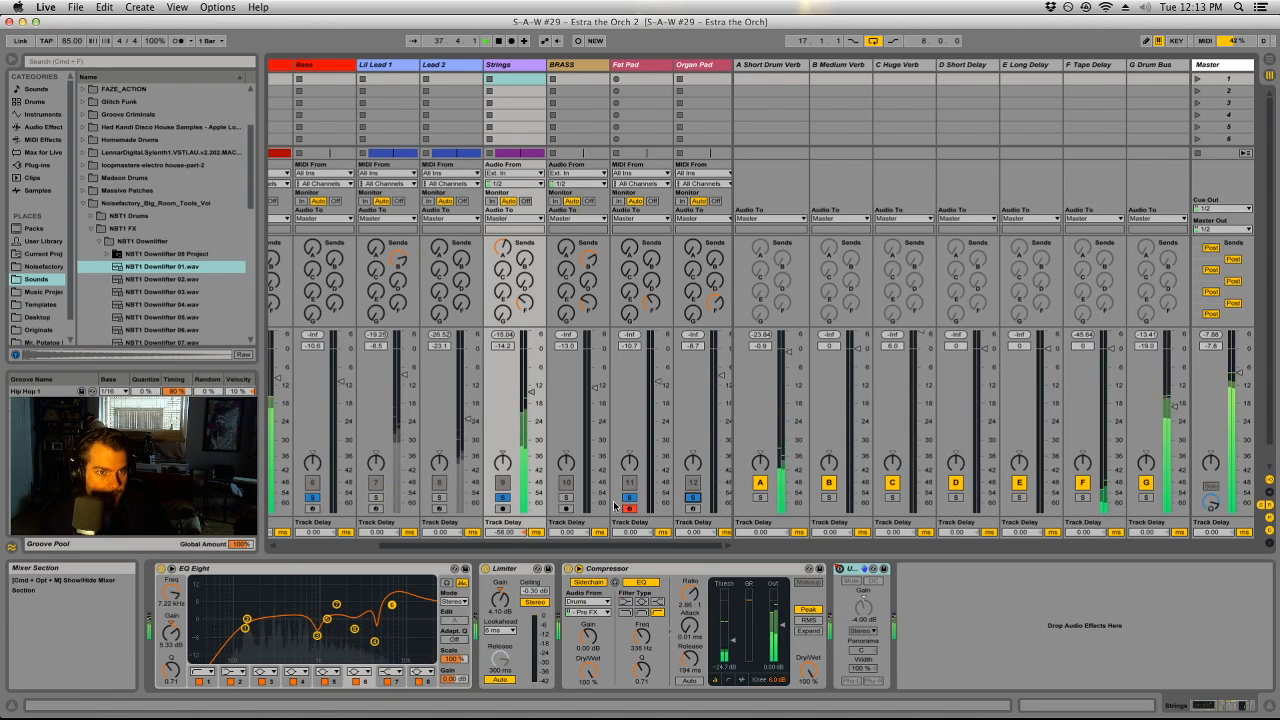
key("Tab")
scroll(520, 272, "down", 10)
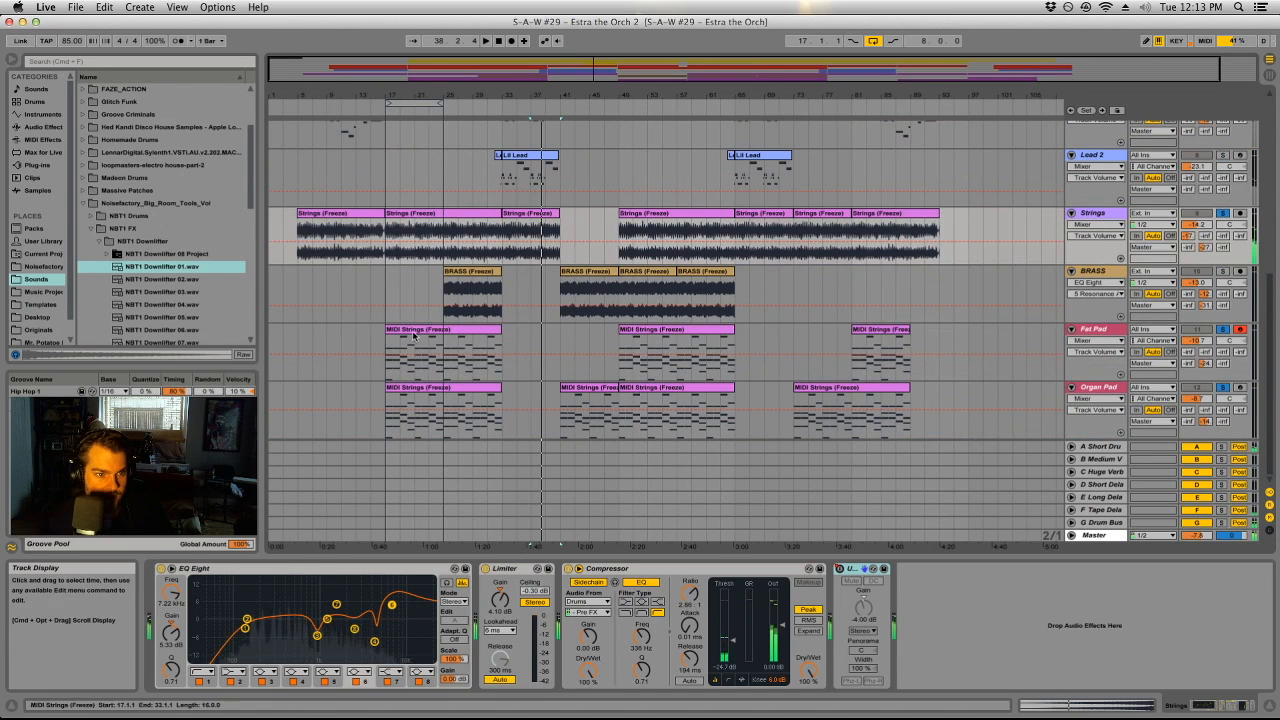
left_click(470, 350)
key("Tab")
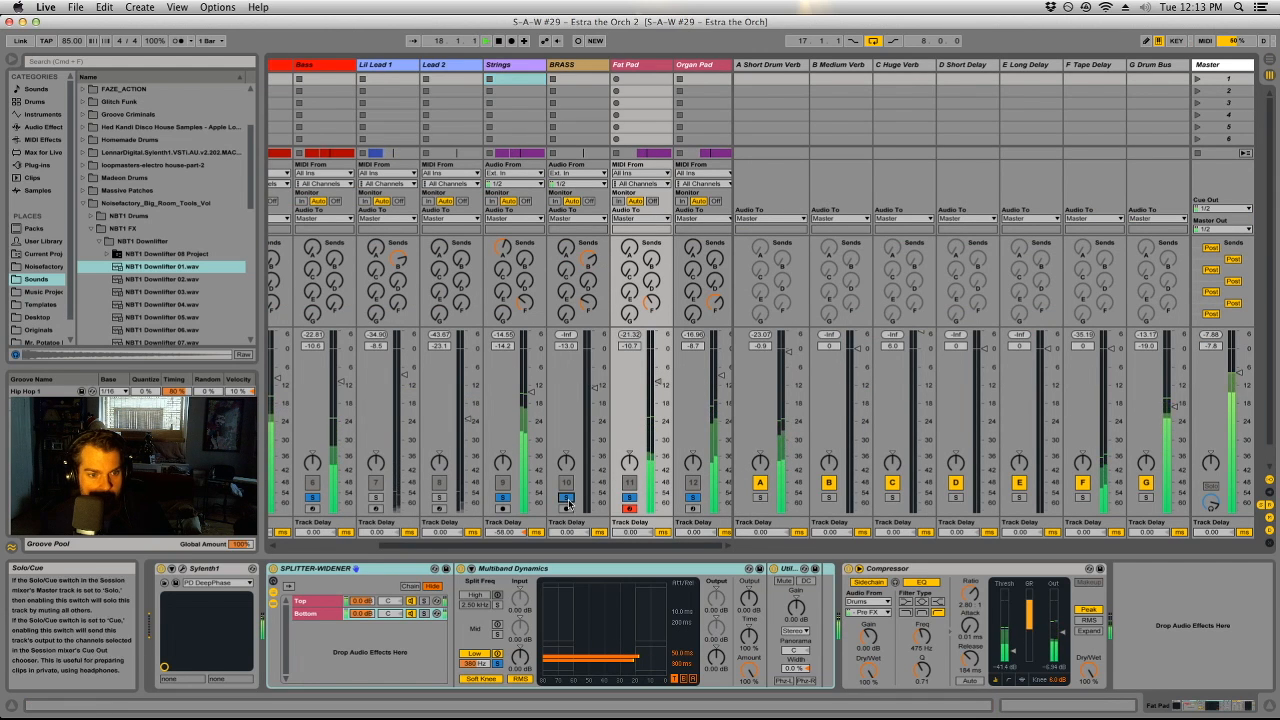
Step: Solo only the Fat Pad track and examine its device chain, including SPLITTER-WIDENER, Multiband Dynamics and the sidechained Compressor
left_click(629, 497)
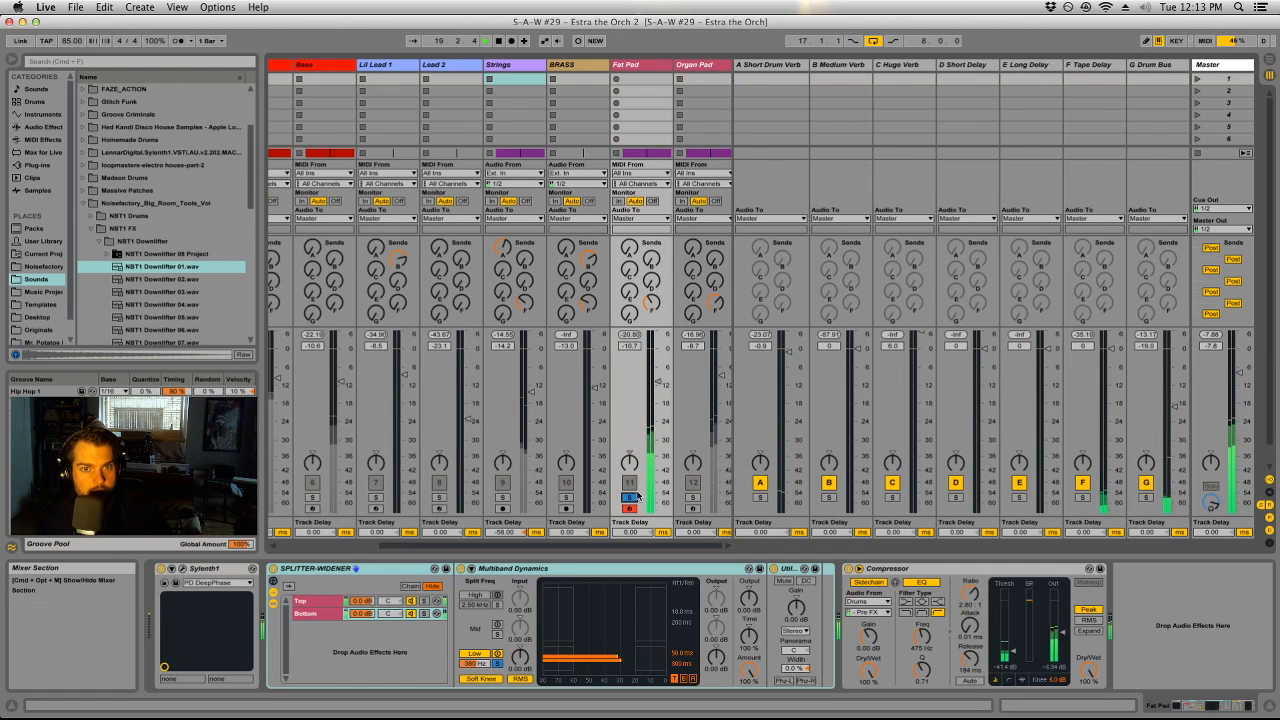
left_click(636, 63)
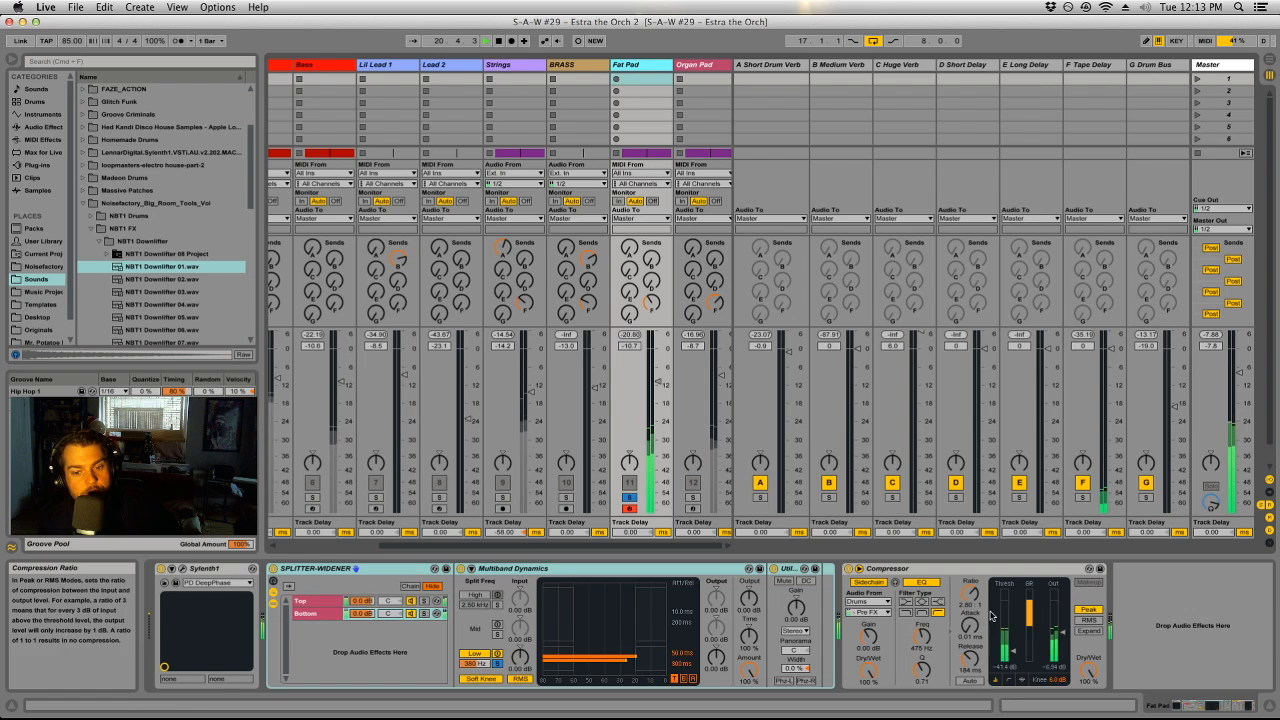
Step: Solo only the Organ Pad track and examine its EQ Eight and the sidechained Compressor
left_click(693, 498)
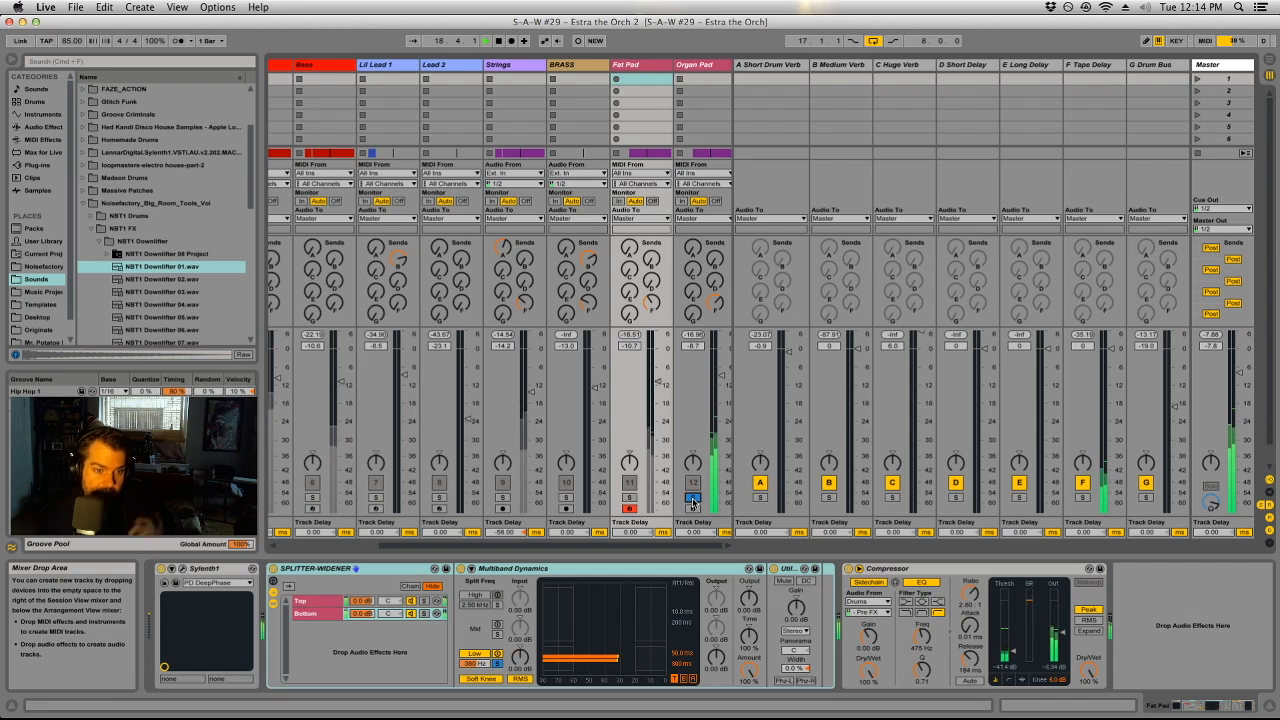
left_click(705, 66)
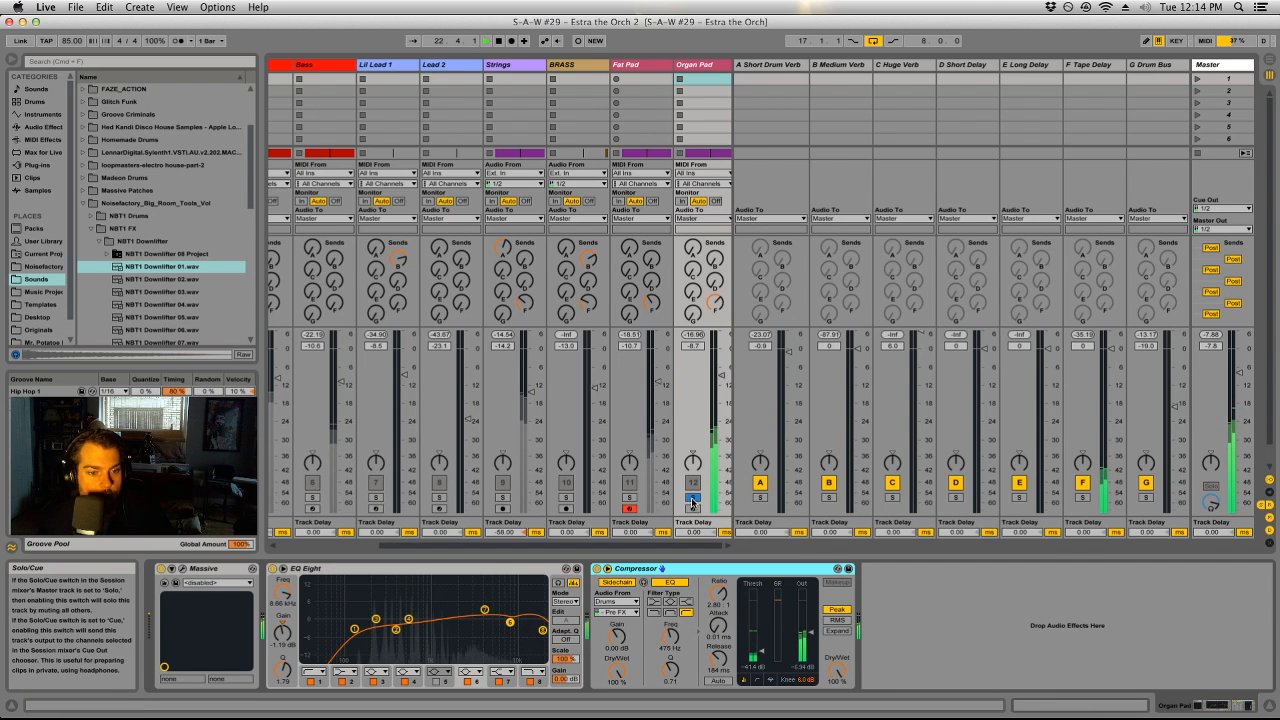
Step: Loop the first BRASS clip in the arrangement, play it with only BRASS soloed, and examine its EQ Eight, Limiter and sidechained Compressor
key("Tab")
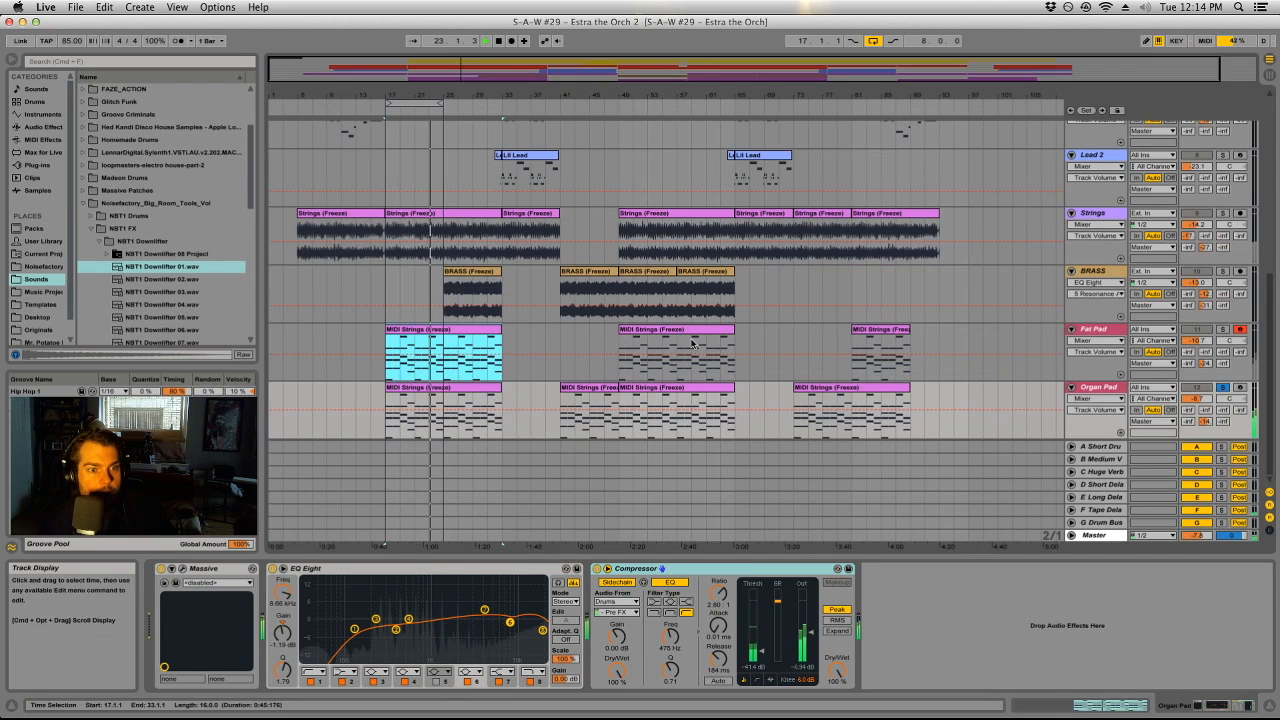
left_click(461, 279)
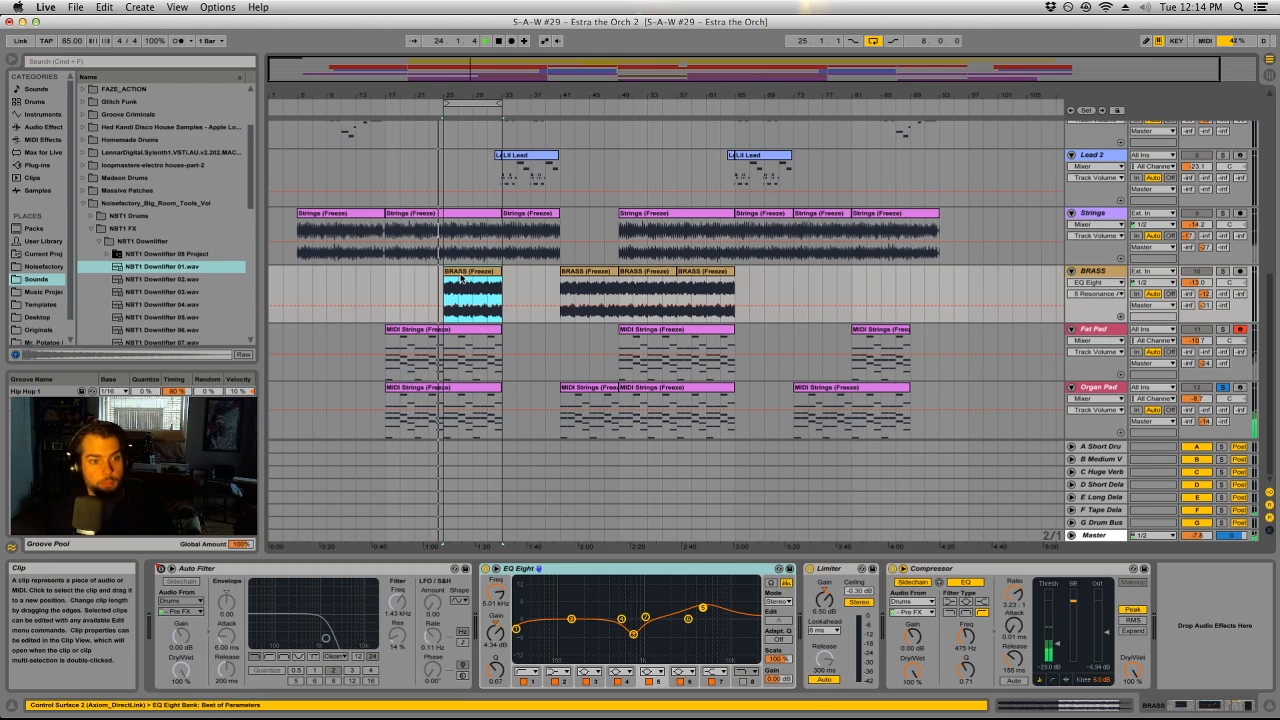
key("space")
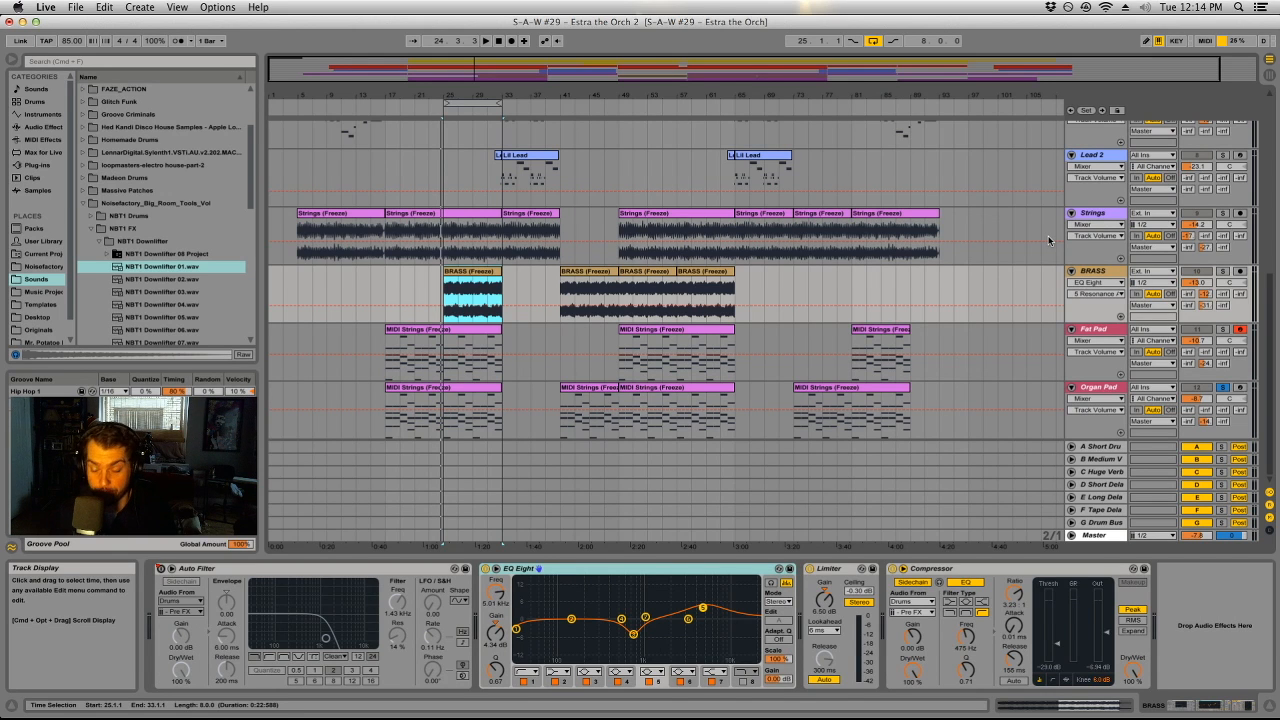
left_click(1221, 272)
key("space")
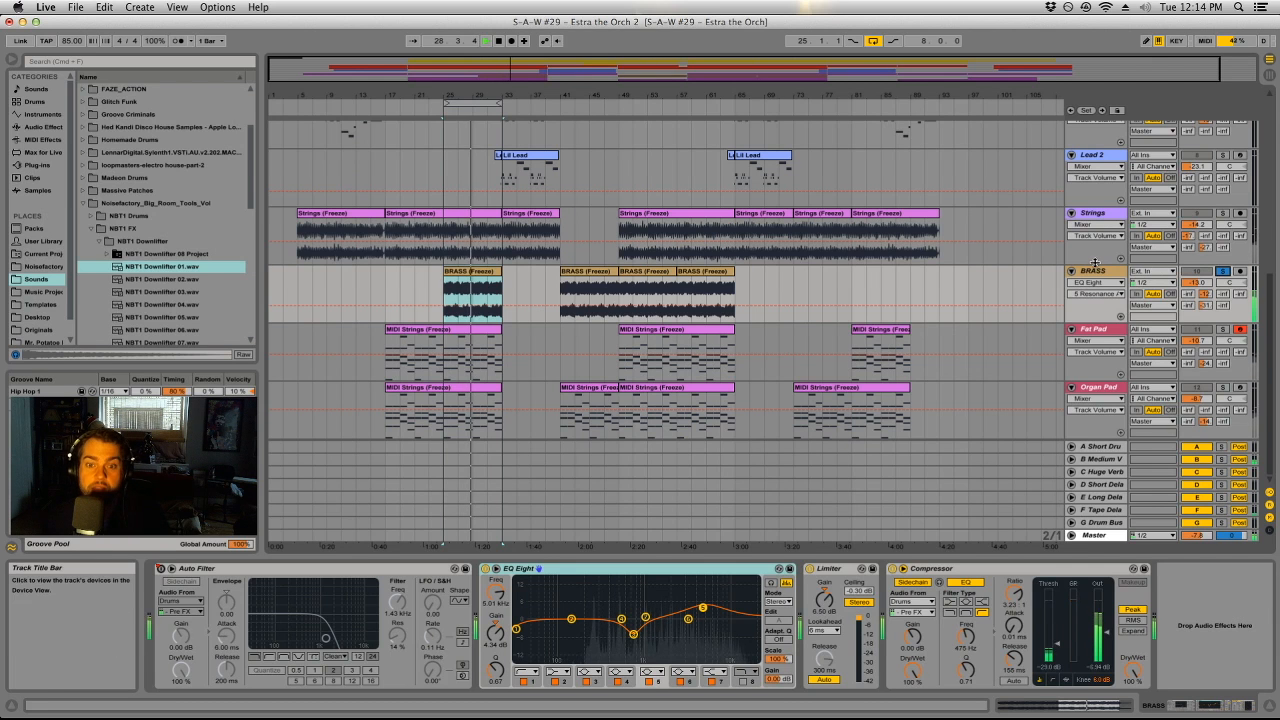
key("space")
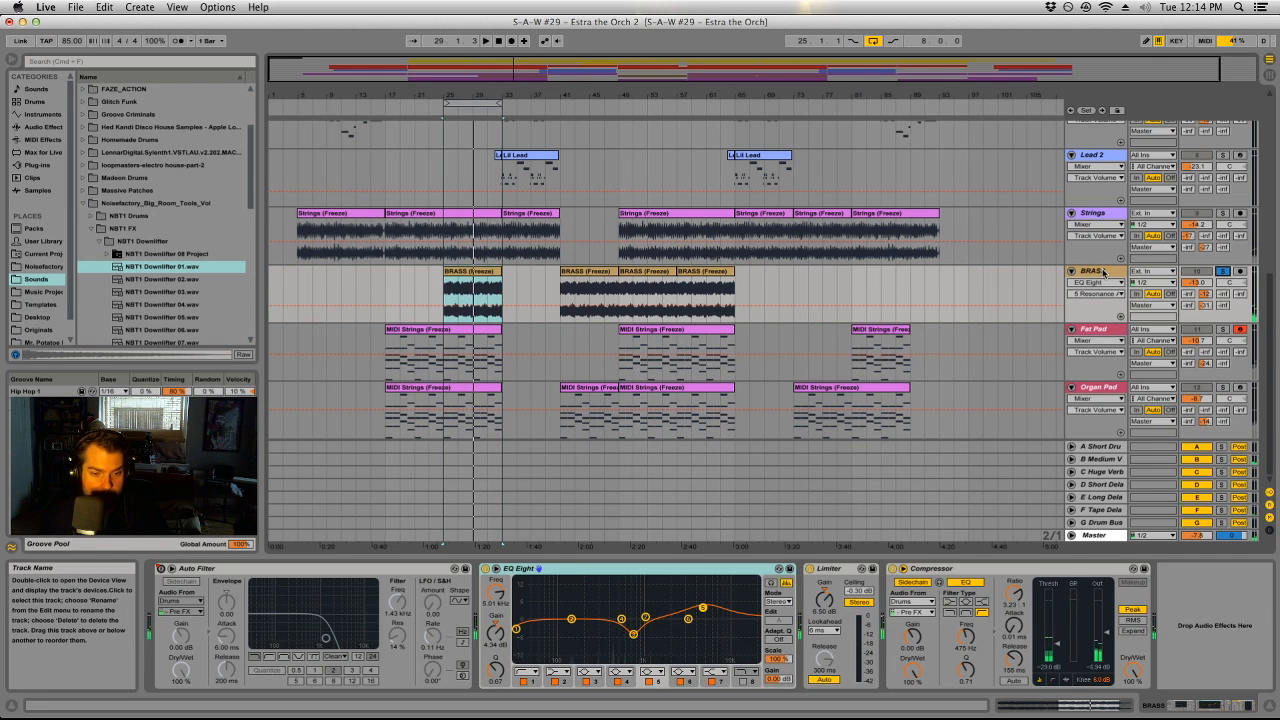
left_click(834, 569)
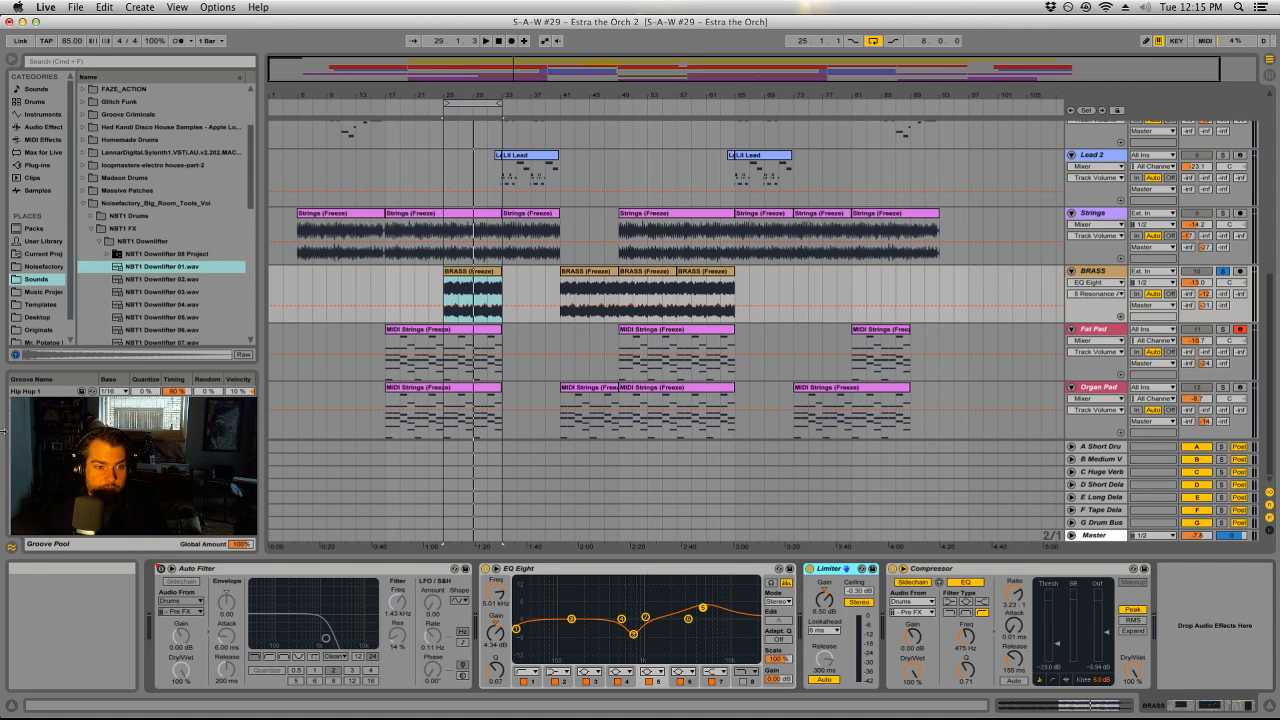
Step: Open the first Fat Pad clip in an enlarged note editor, push all its note velocities to maximum and restore the editor size
double_click(445, 355)
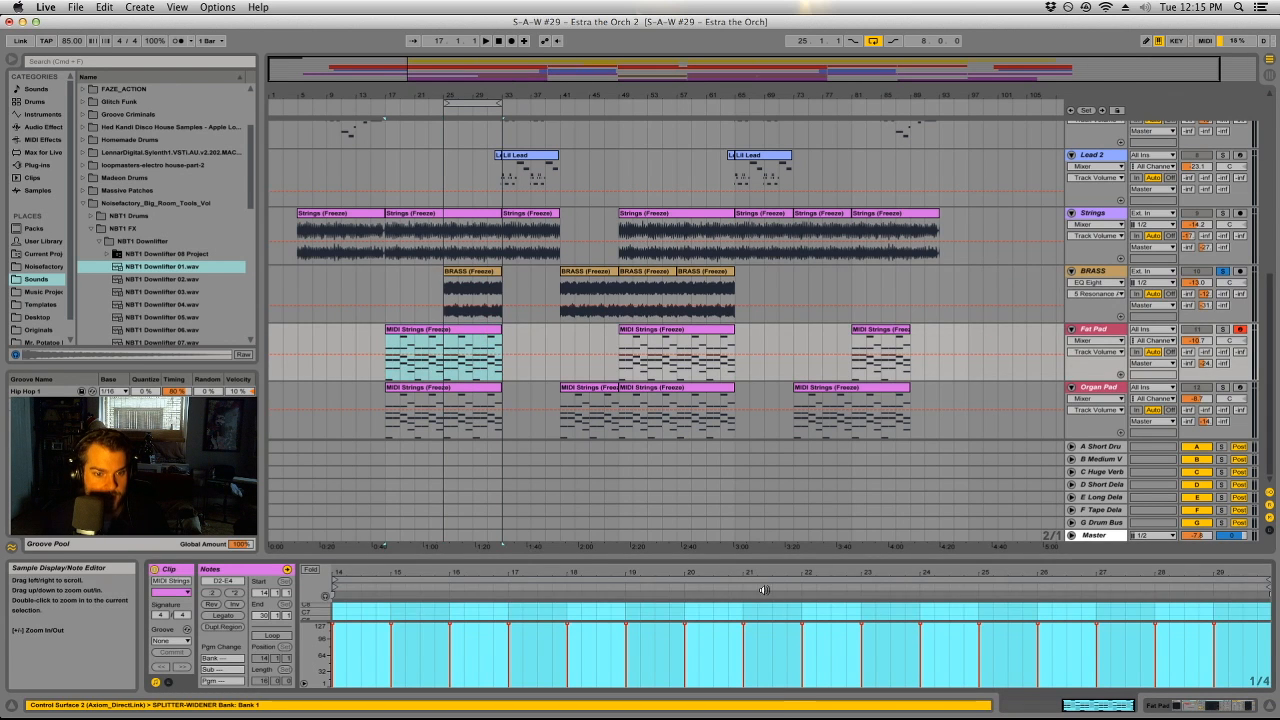
left_click_drag(752, 556, 777, 329)
left_click_drag(766, 674, 1082, 510)
left_click(829, 637)
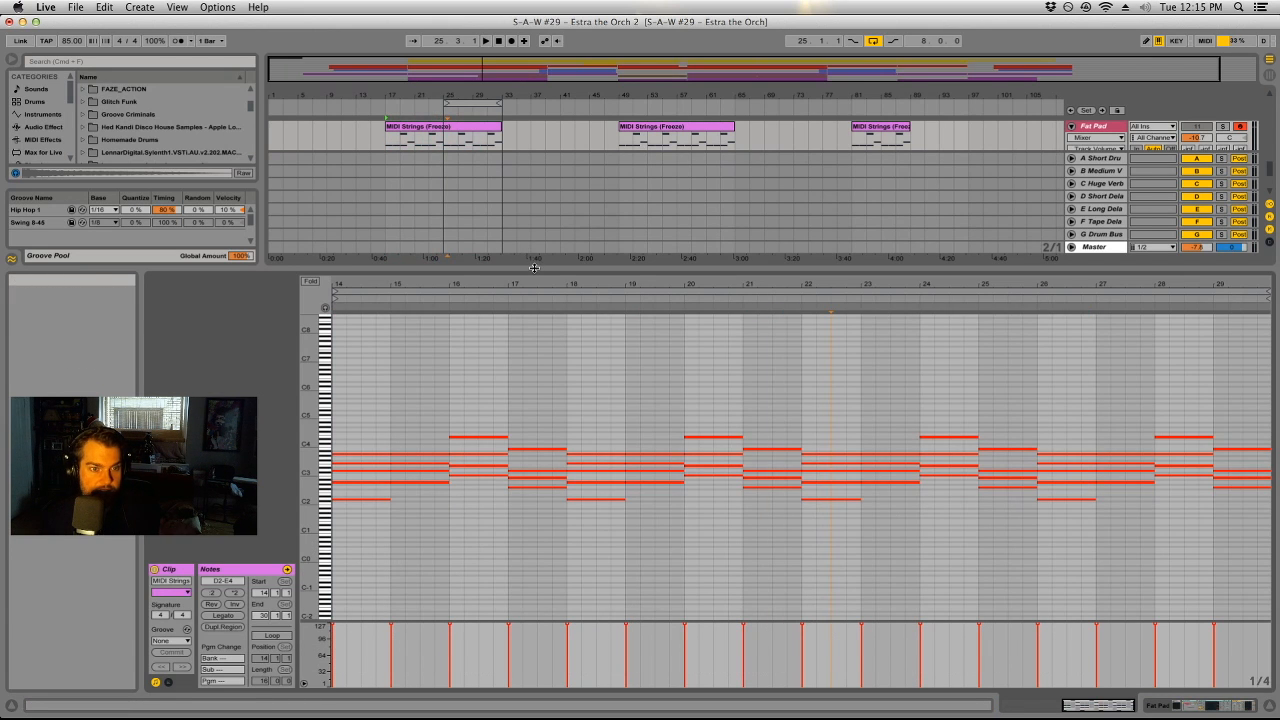
left_click(426, 655)
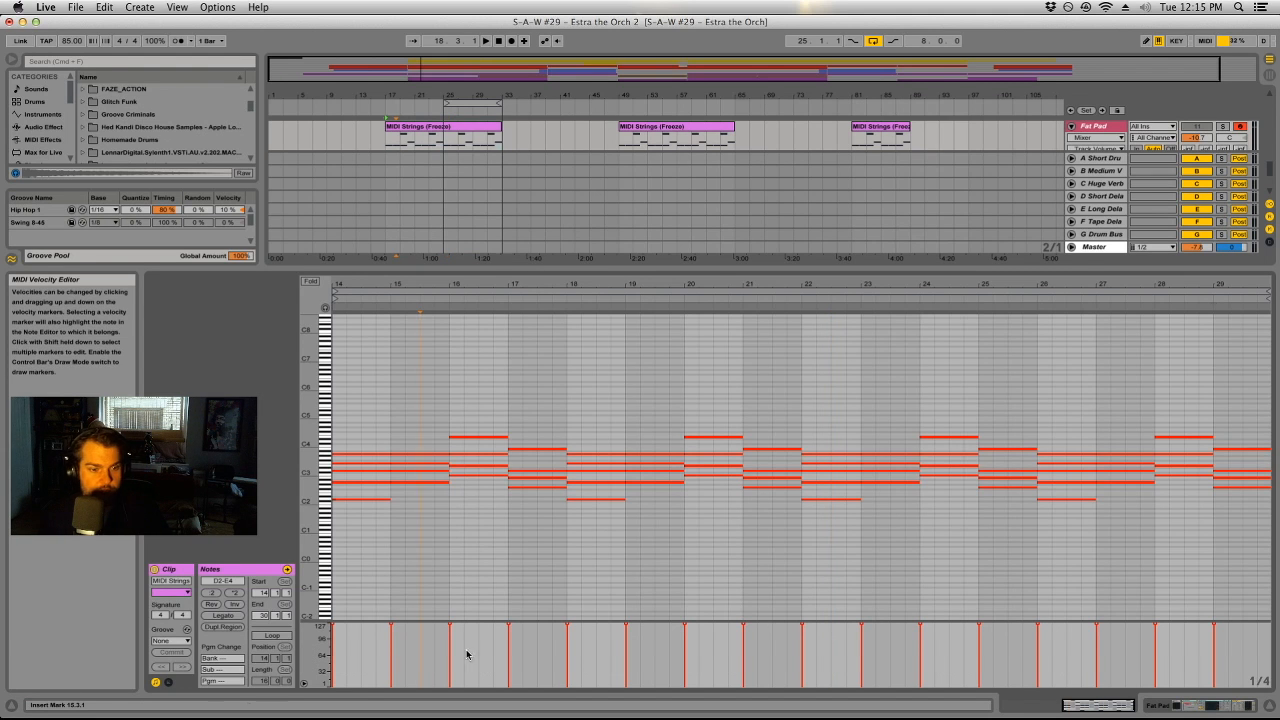
key("super+a")
mouse_move(508, 630)
left_mouse_down()
mouse_move(508, 660)
mouse_move(508, 624)
left_mouse_up()
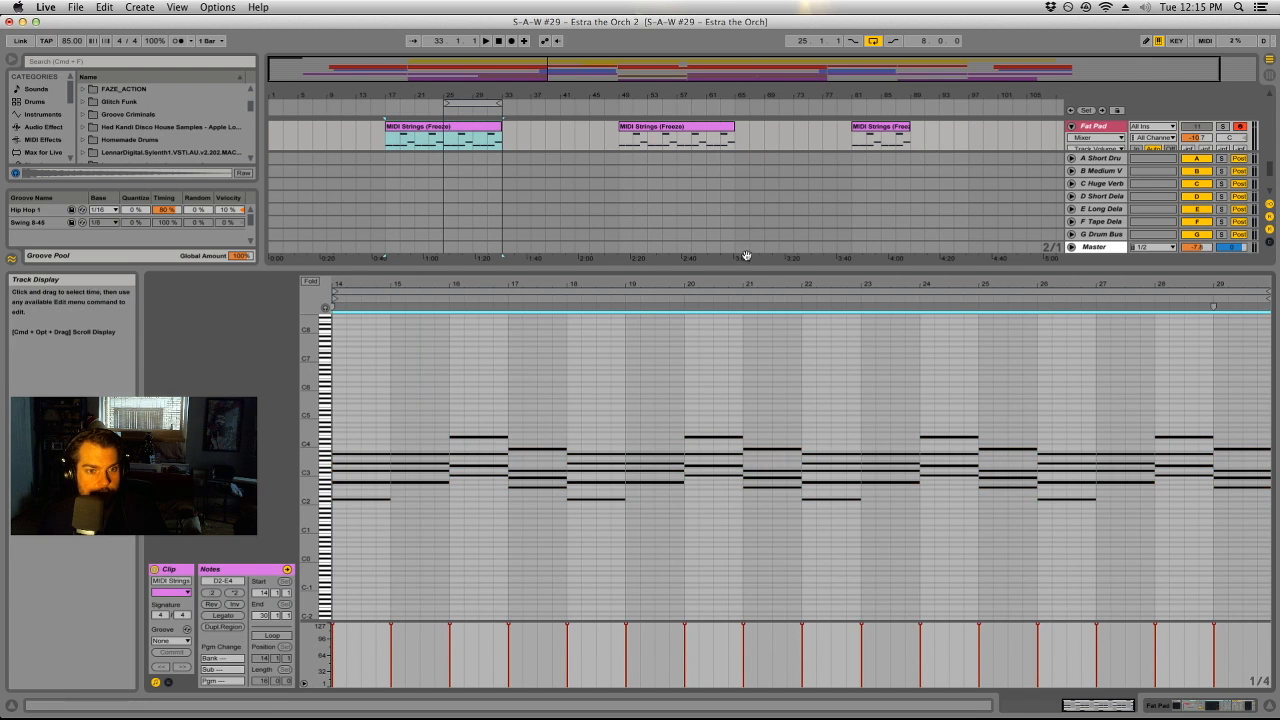
left_click_drag(748, 264, 720, 545)
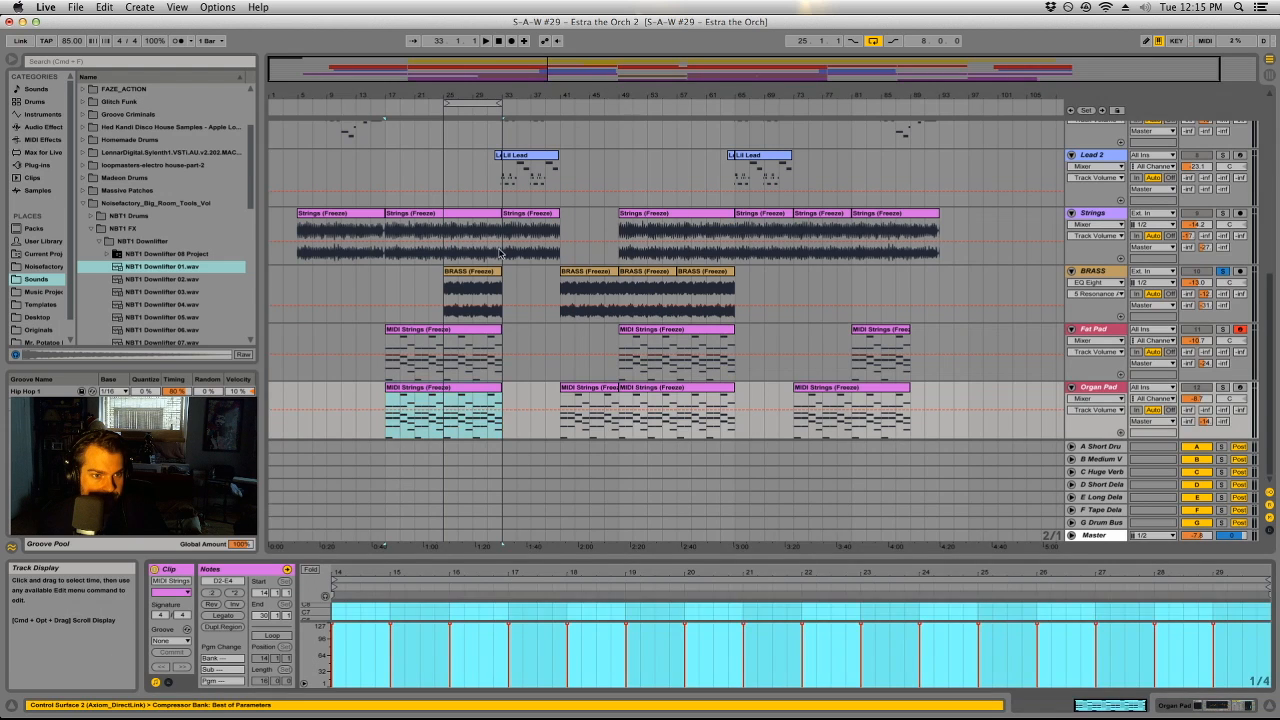
Step: Open the Bass clip that starts at bar 41 in an enlarged note editor
scroll(513, 333, "up", 5)
left_click(530, 293)
left_click(550, 360)
left_click(566, 280)
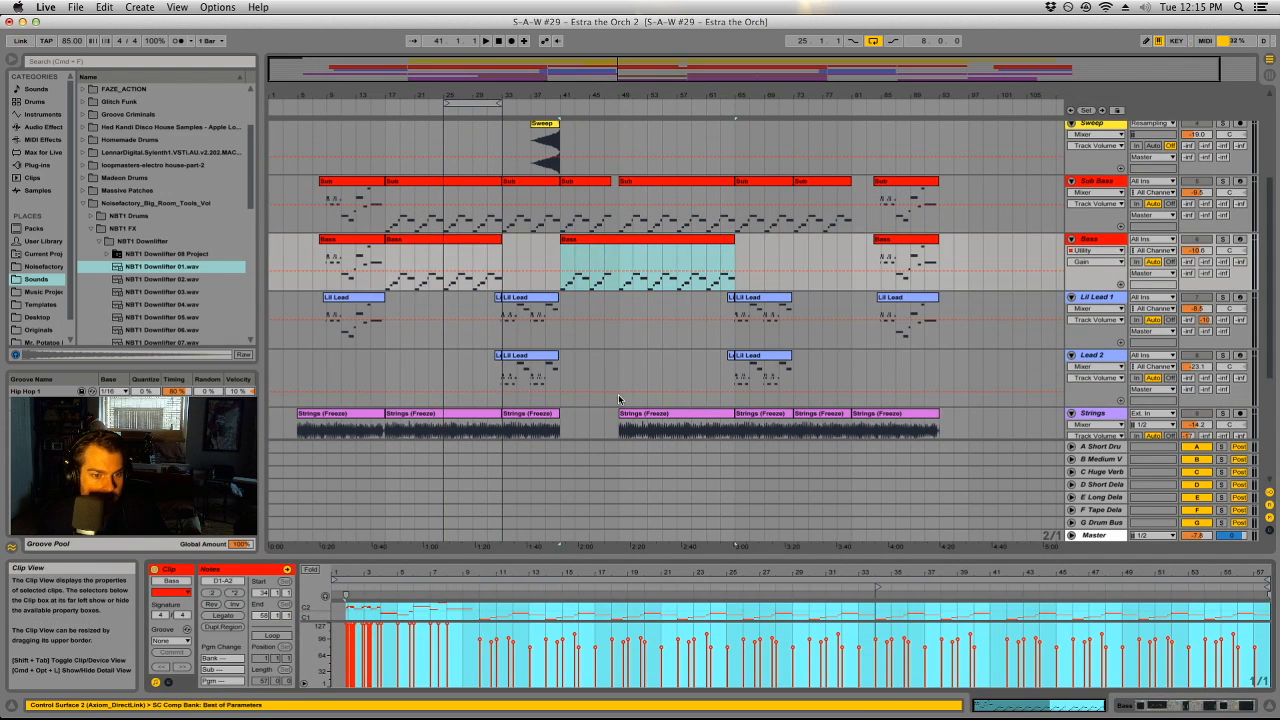
left_click_drag(651, 557, 651, 222)
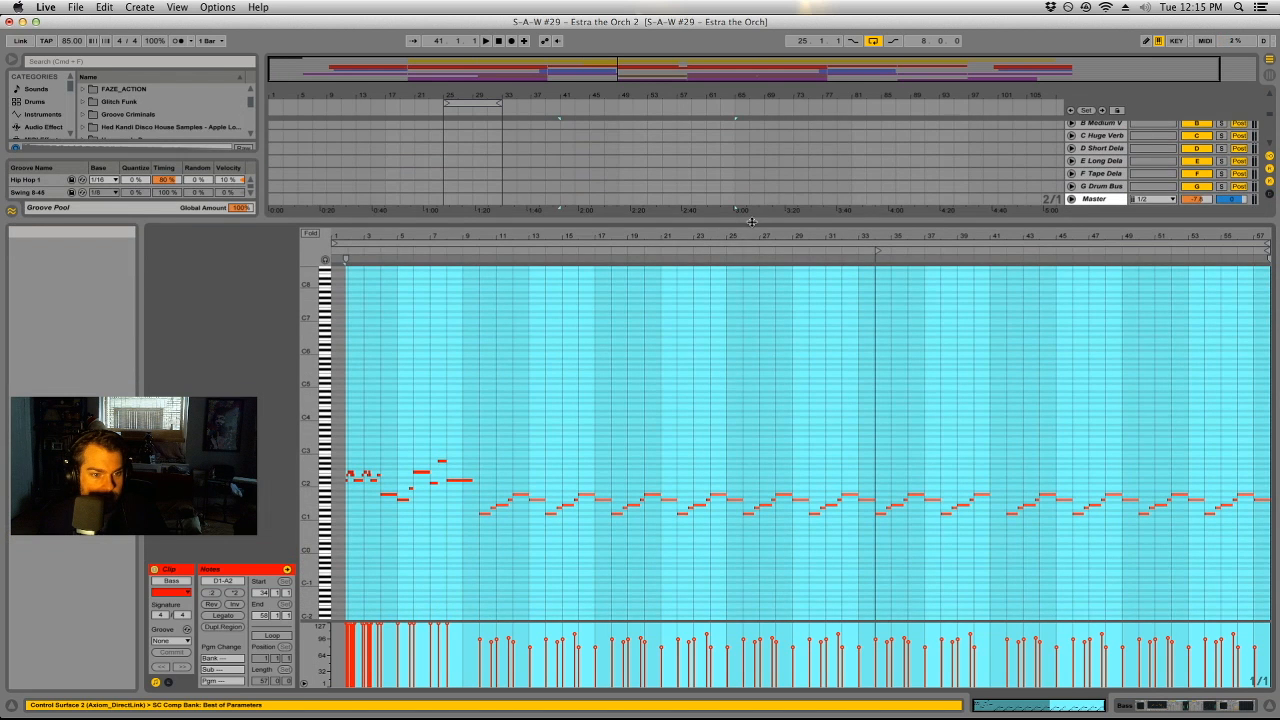
left_click_drag(469, 628, 1236, 612)
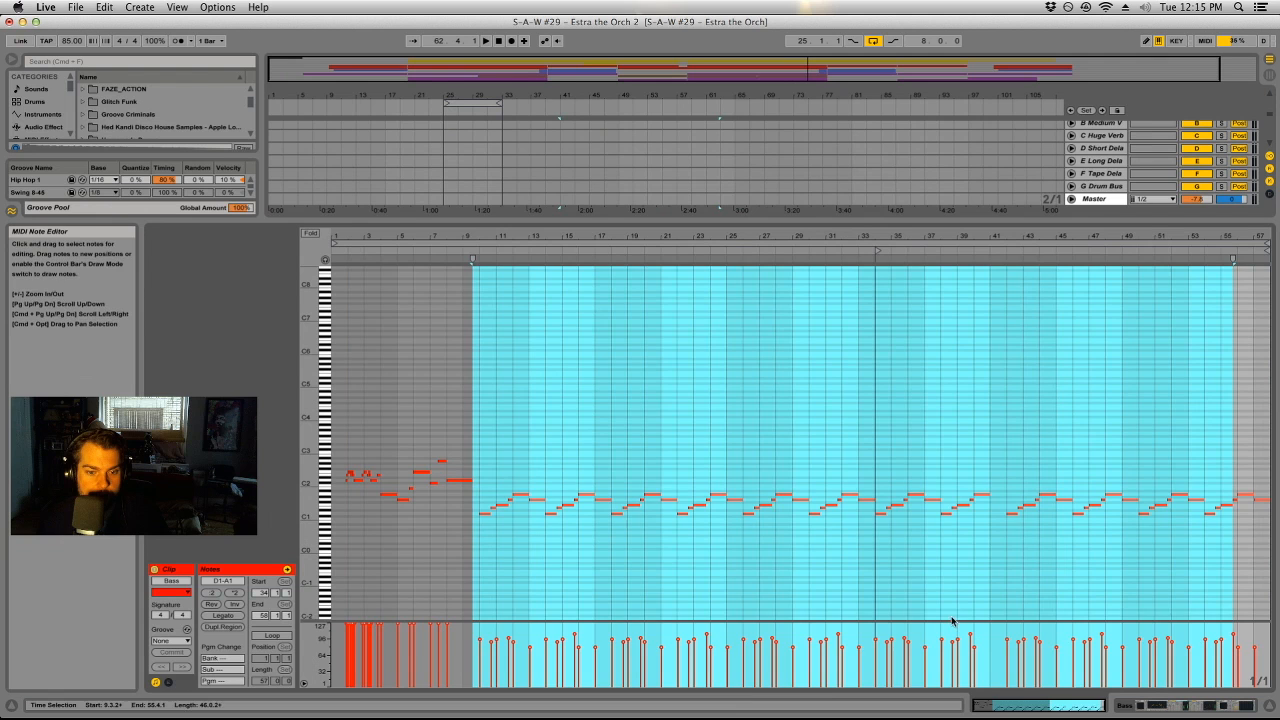
left_click_drag(869, 624, 1268, 637)
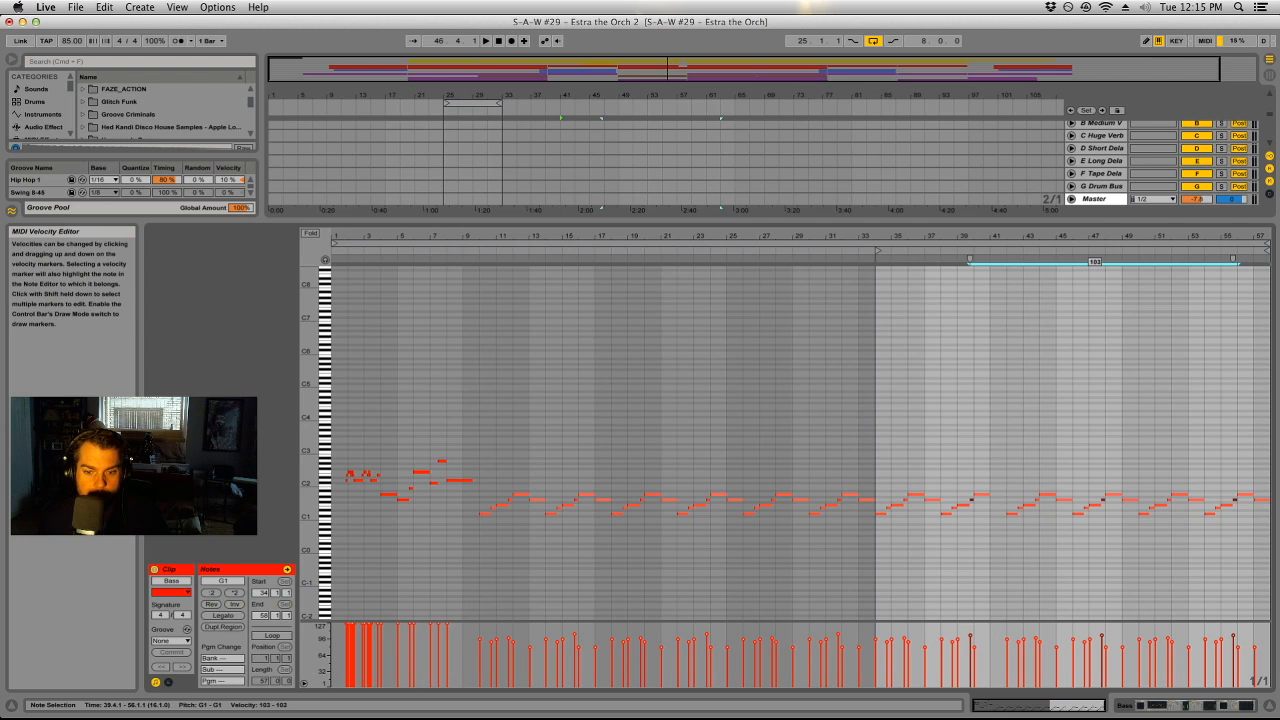
left_click_drag(870, 678, 1268, 648)
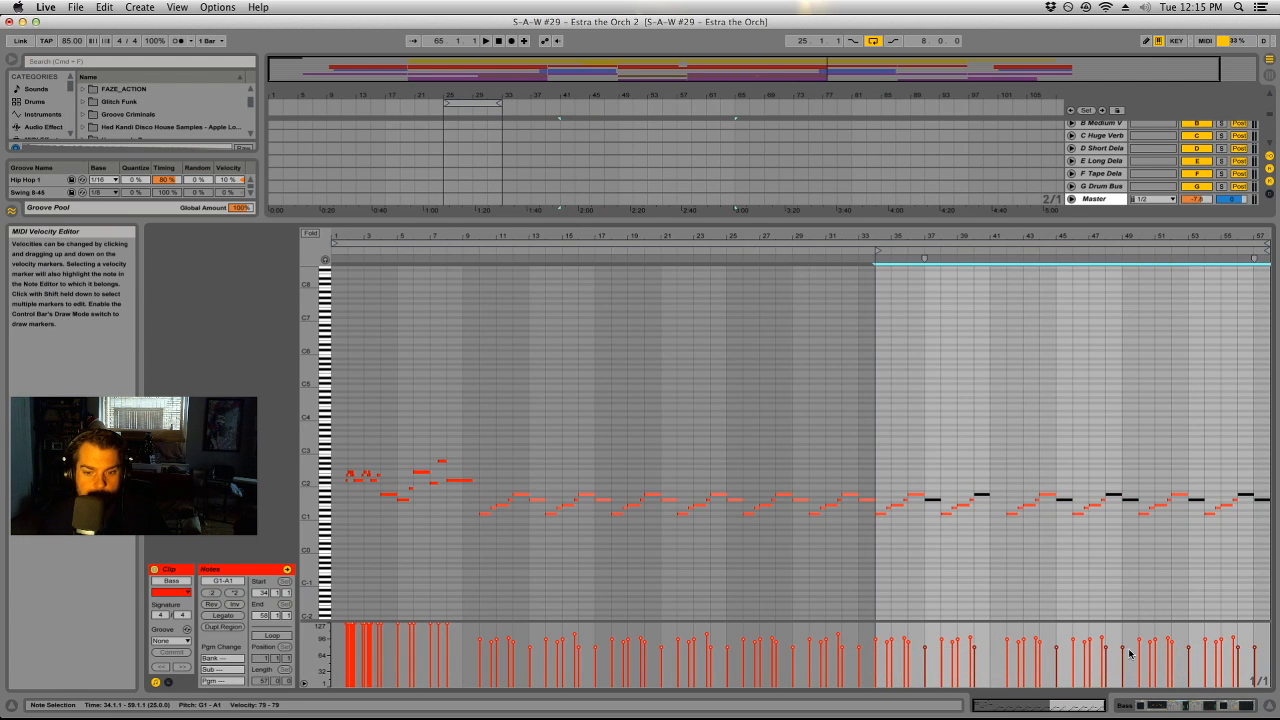
left_click_drag(1122, 651, 1122, 648)
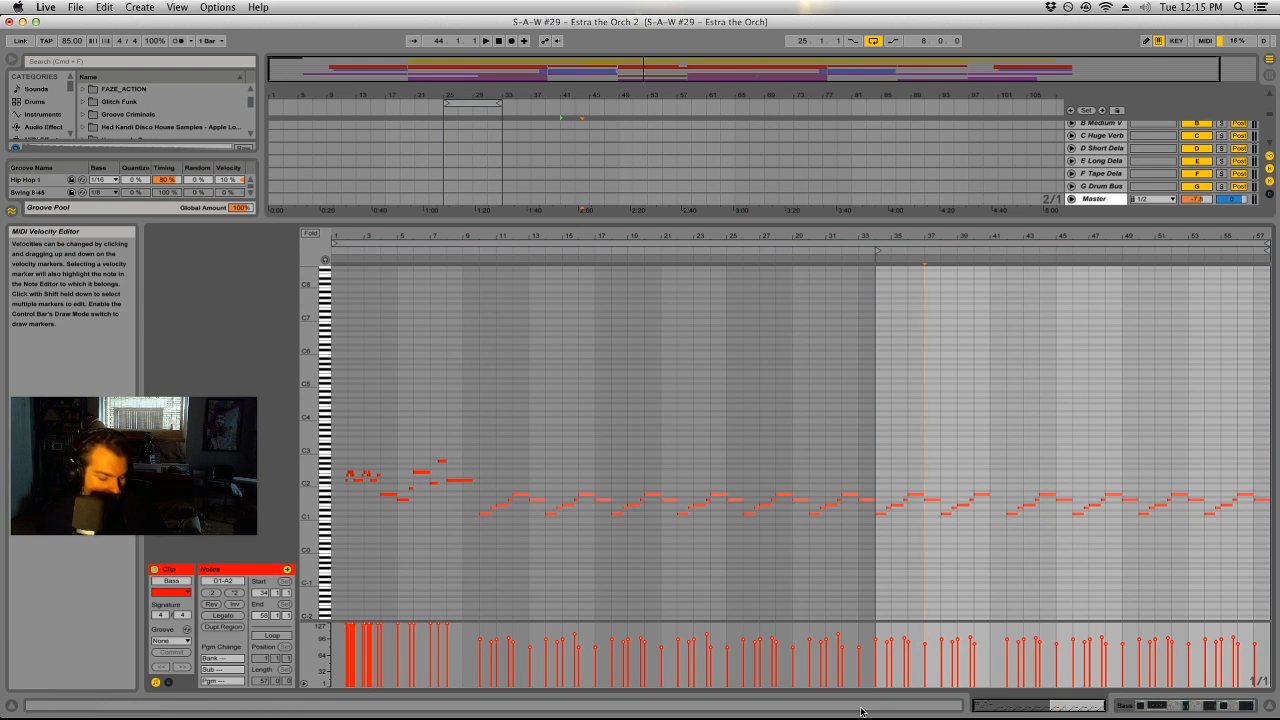
Step: Raise the velocity of all notes in this Bass clip to the maximum and shrink the note editor again
key("super+a")
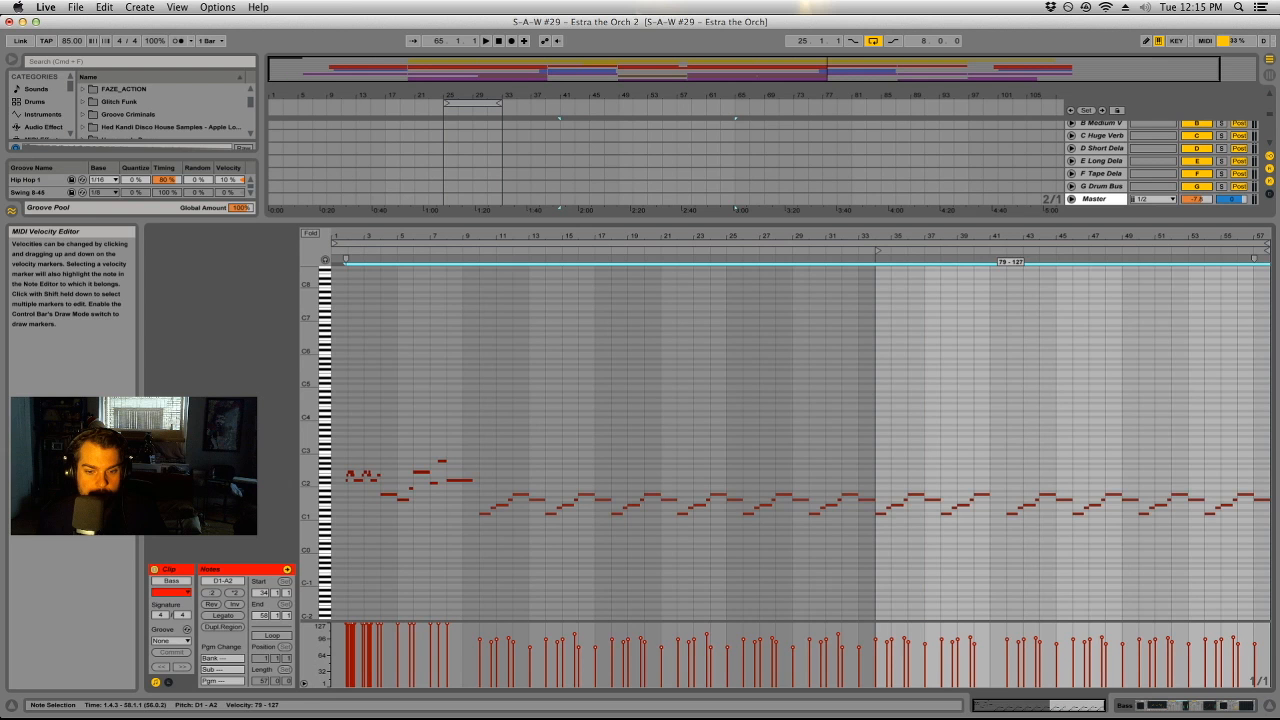
left_click_drag(1028, 221, 1018, 558)
Step: Consolidate all the clips on the Bass track into one and raise all its note velocities to the maximum
scroll(725, 286, "up", 3)
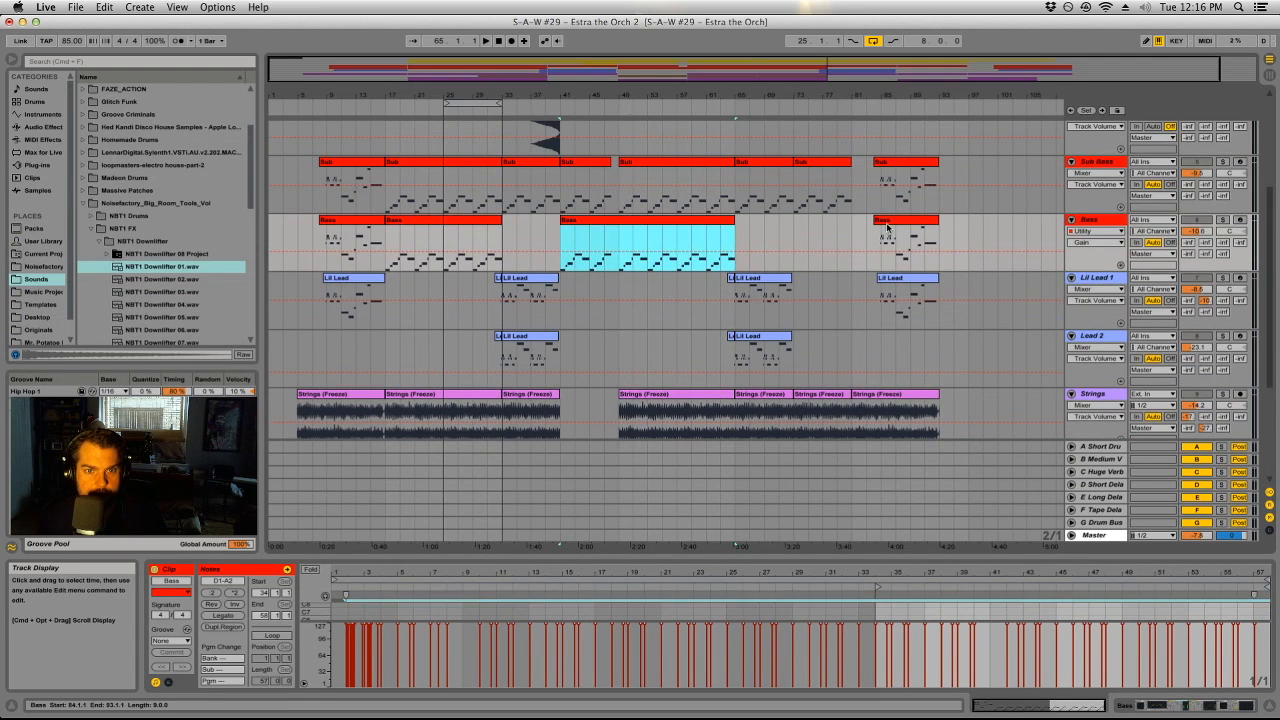
left_click(890, 230)
left_click(365, 223, "shift")
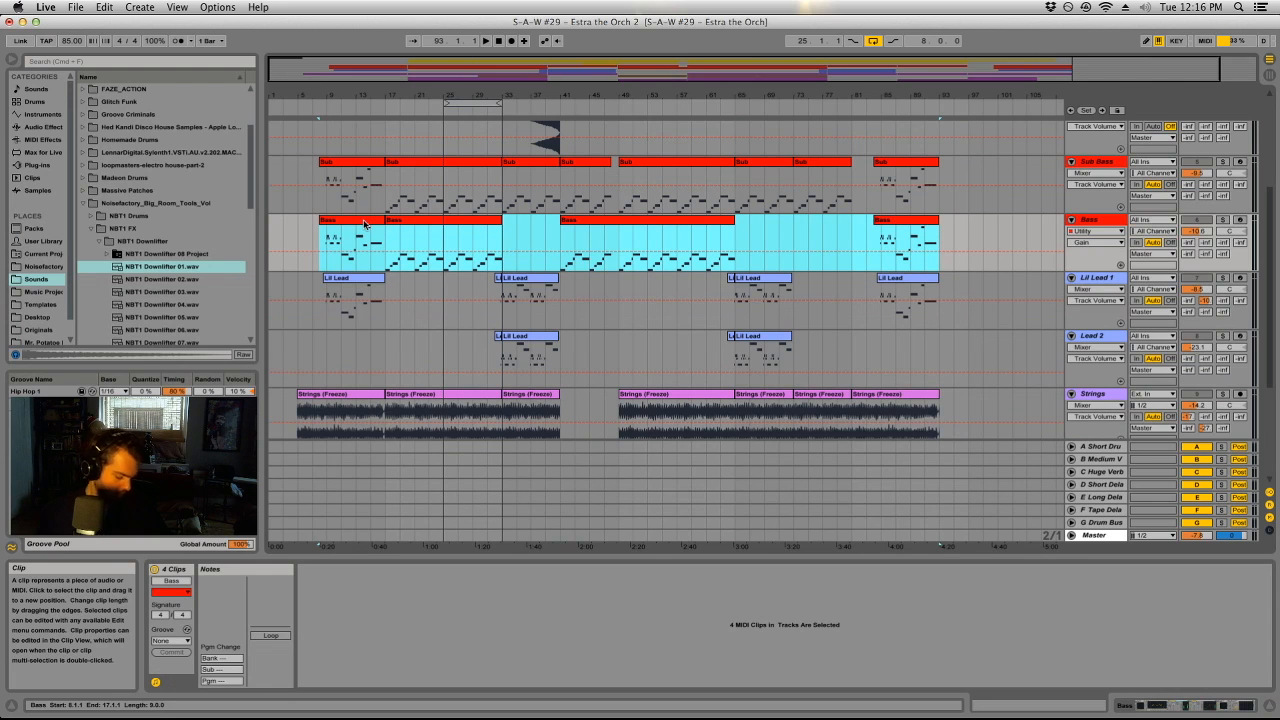
key("super+j")
left_click(649, 645)
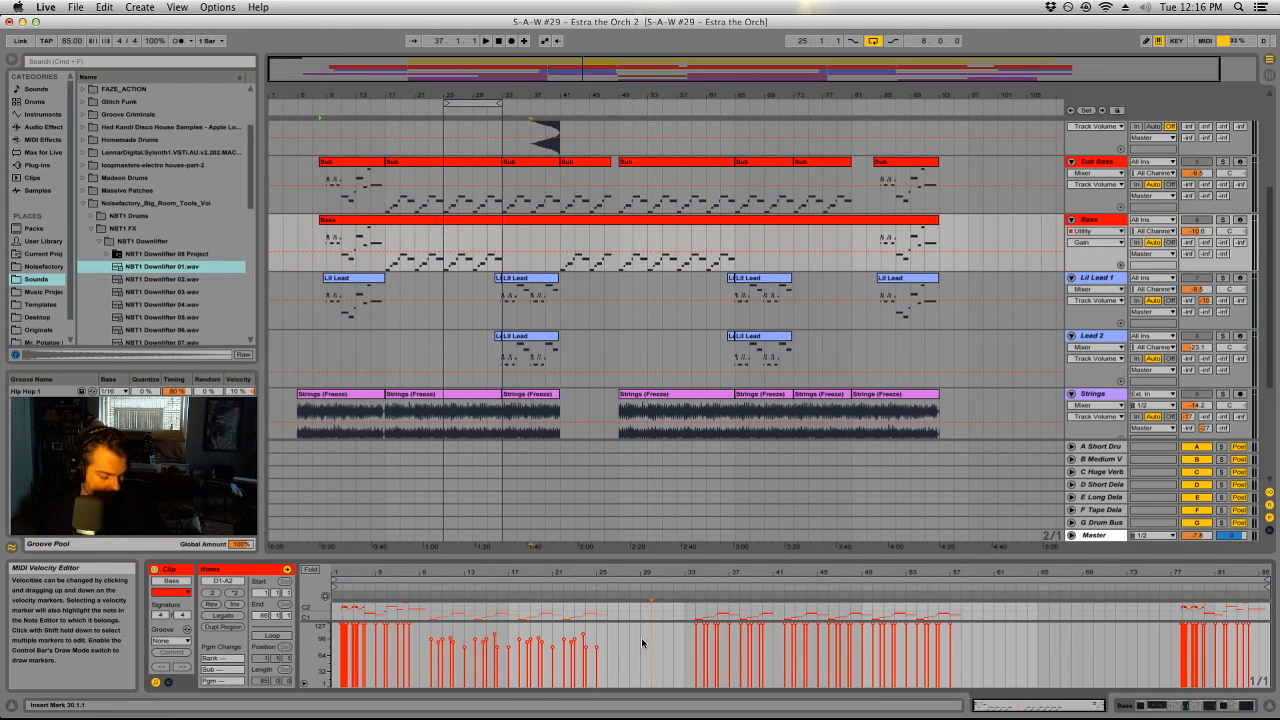
key("super+a")
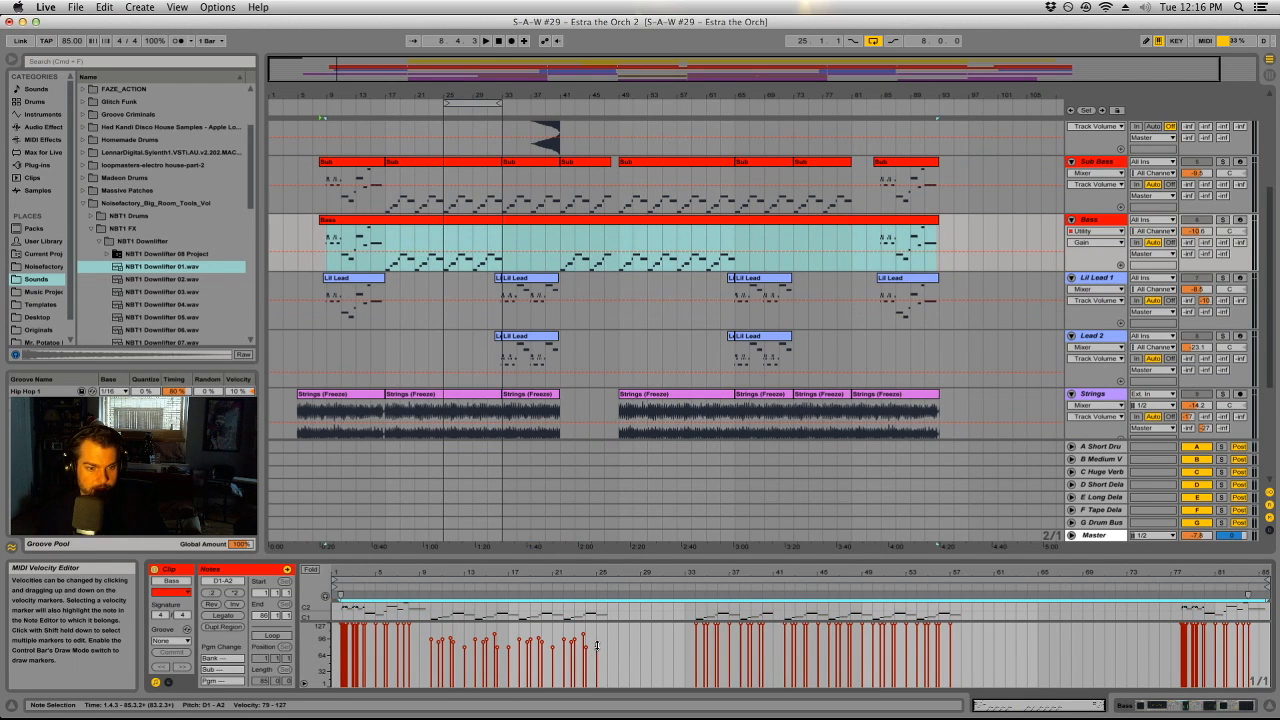
left_click_drag(597, 647, 603, 627)
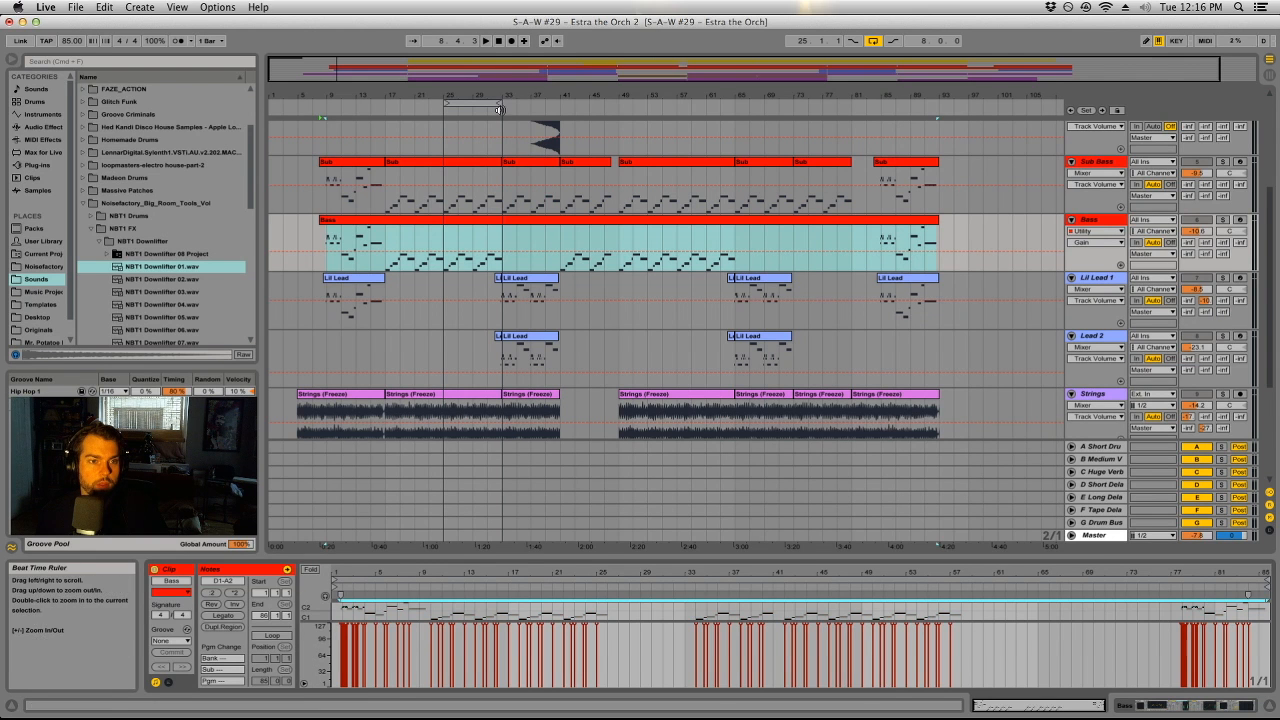
Step: Consolidate all the Sub Bass clips into a single clip, raise all its note velocities to the maximum and deselect it
left_click(368, 160)
left_click(907, 166, "shift")
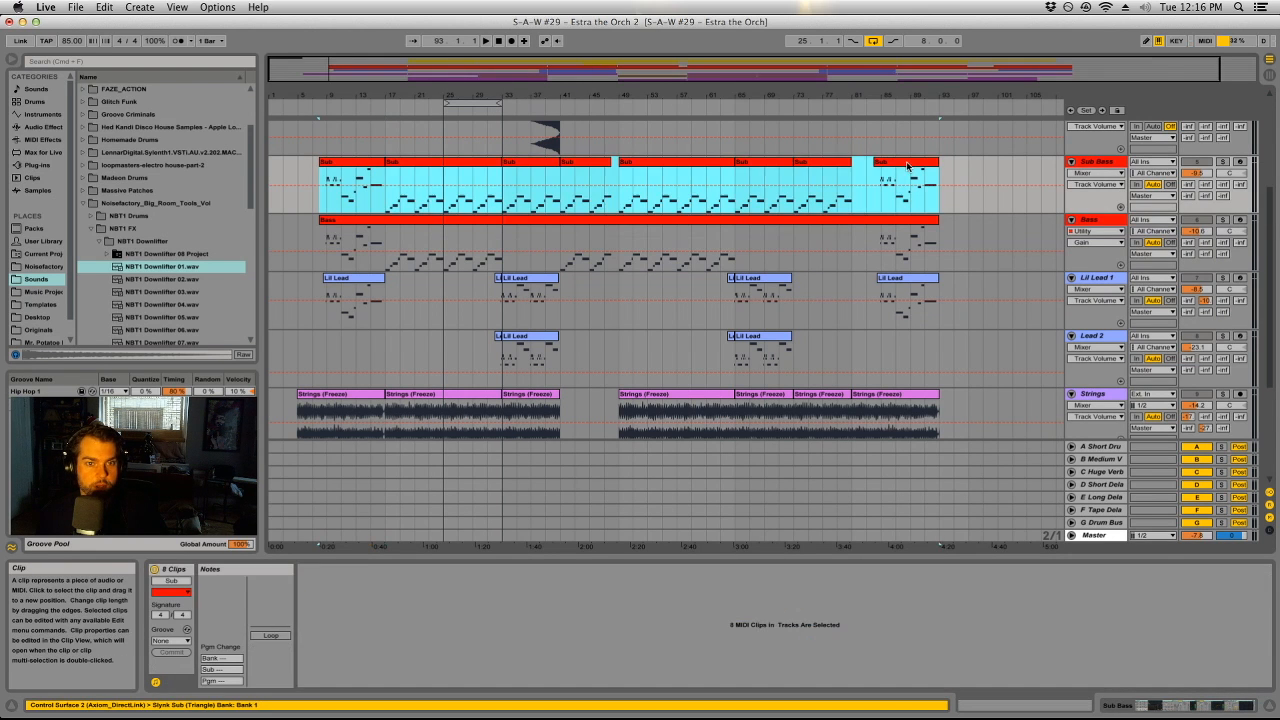
key("super+j")
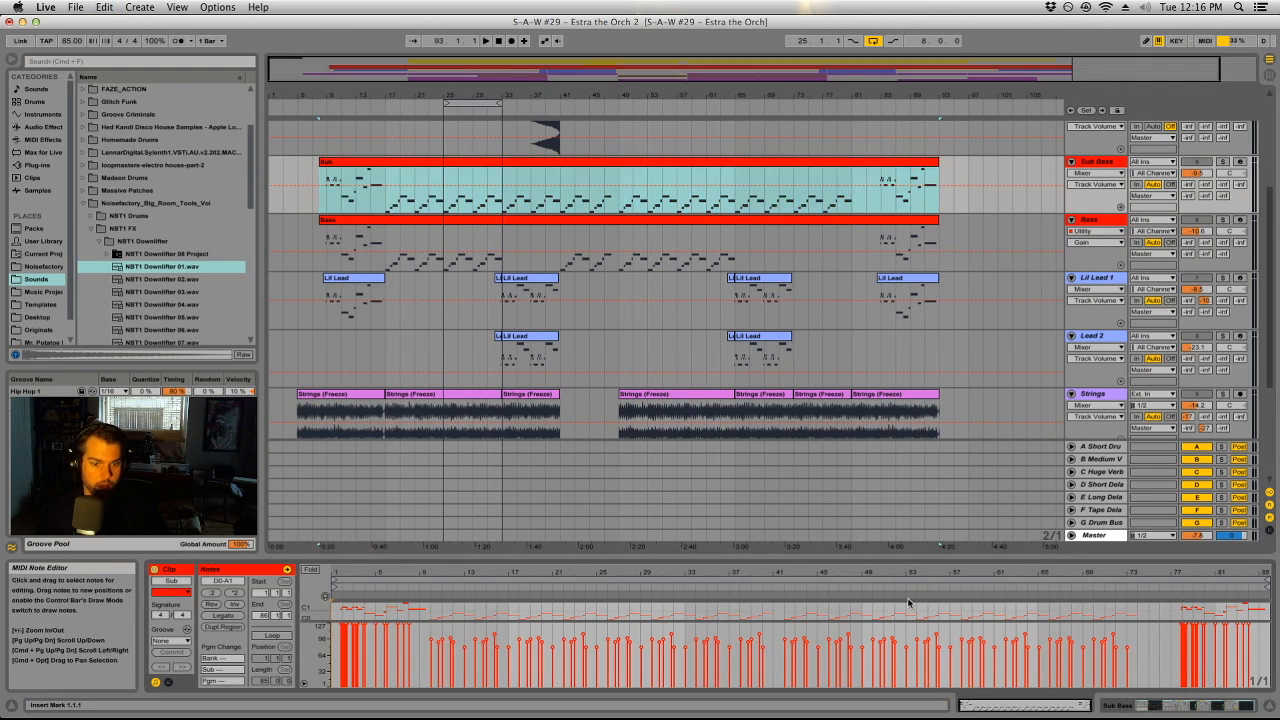
left_click(871, 600)
key("super+a")
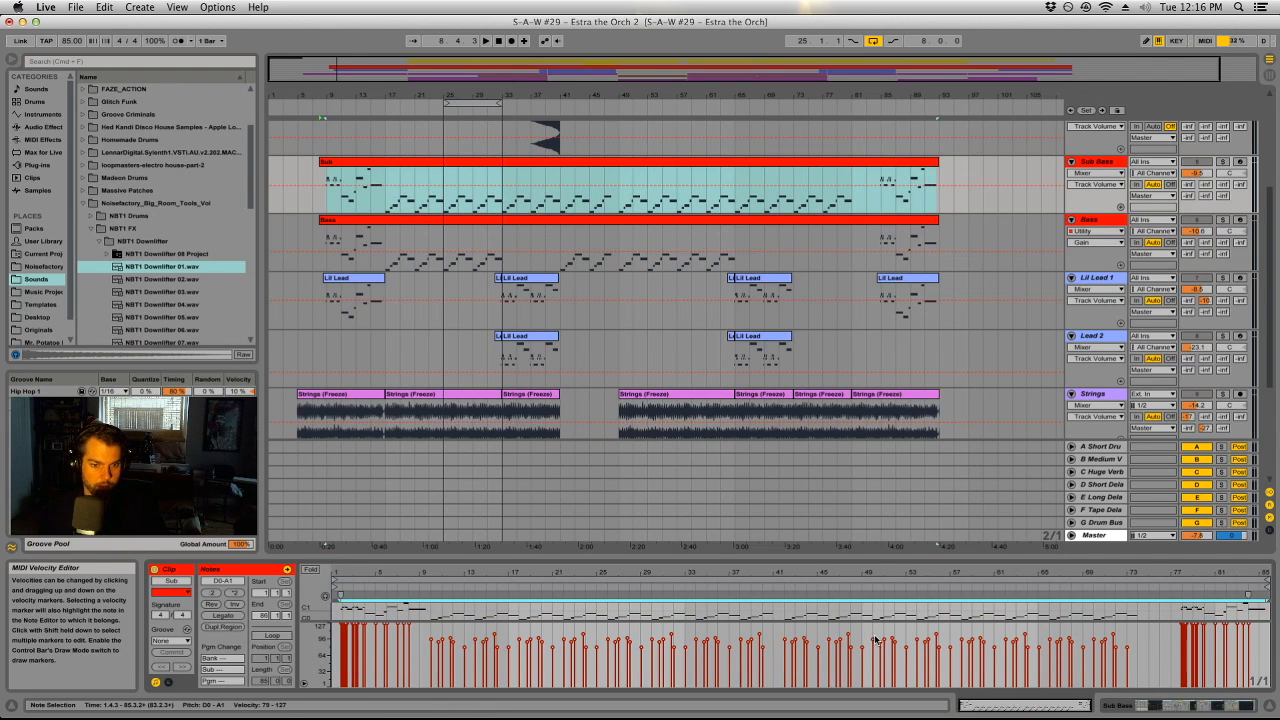
left_click_drag(875, 638, 878, 630)
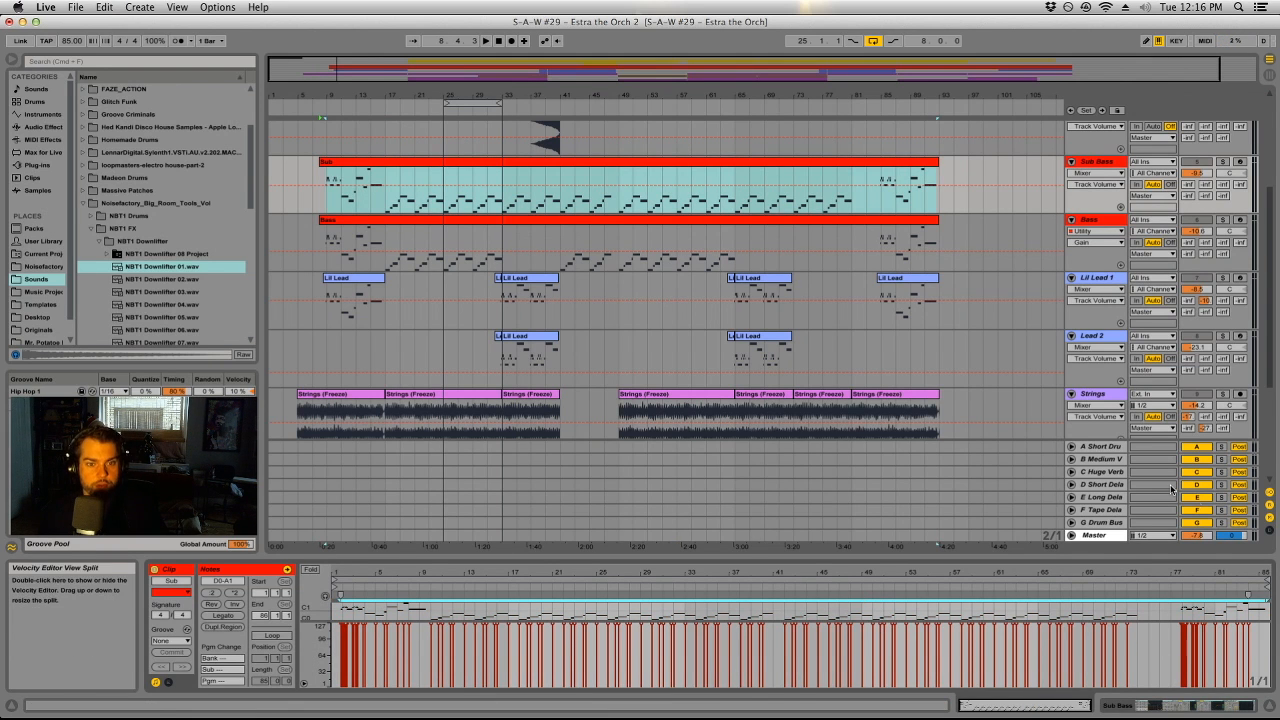
left_click(985, 289)
left_click(985, 289)
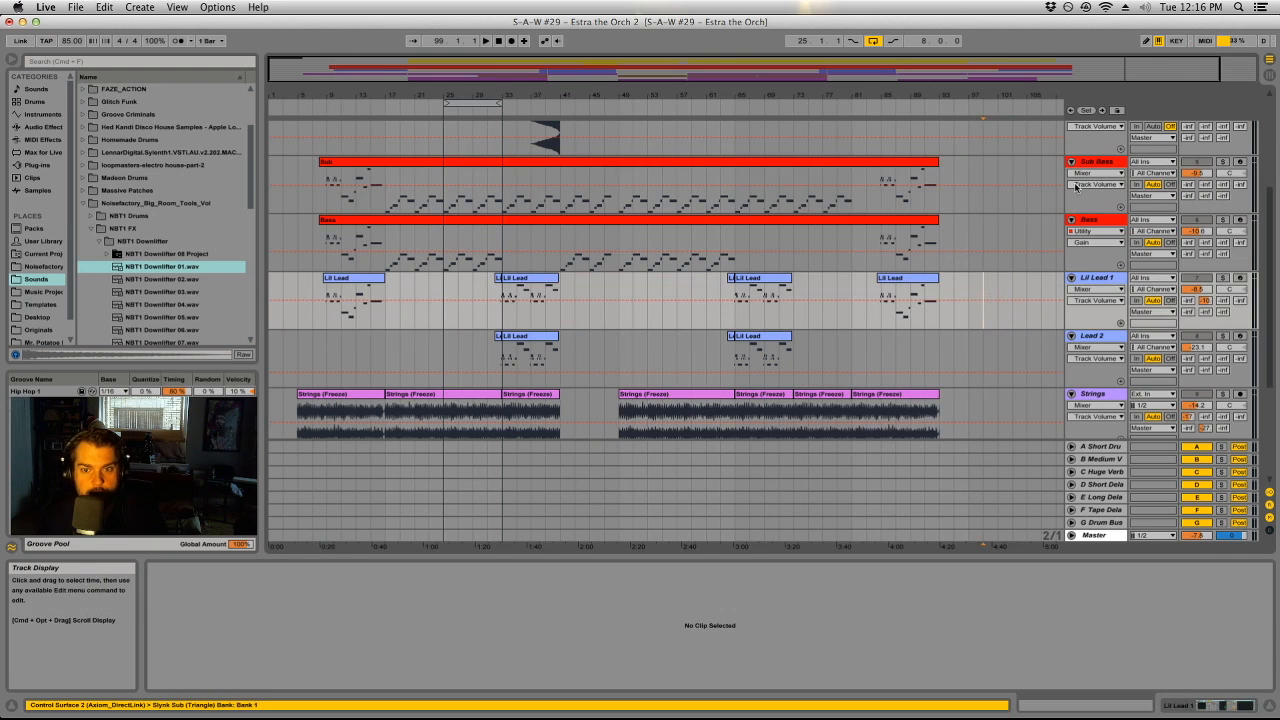
Step: Look over the arrangement's tracks, take BRASS out of solo in the session mixer and return to the arrangement
scroll(786, 371, "up", 4)
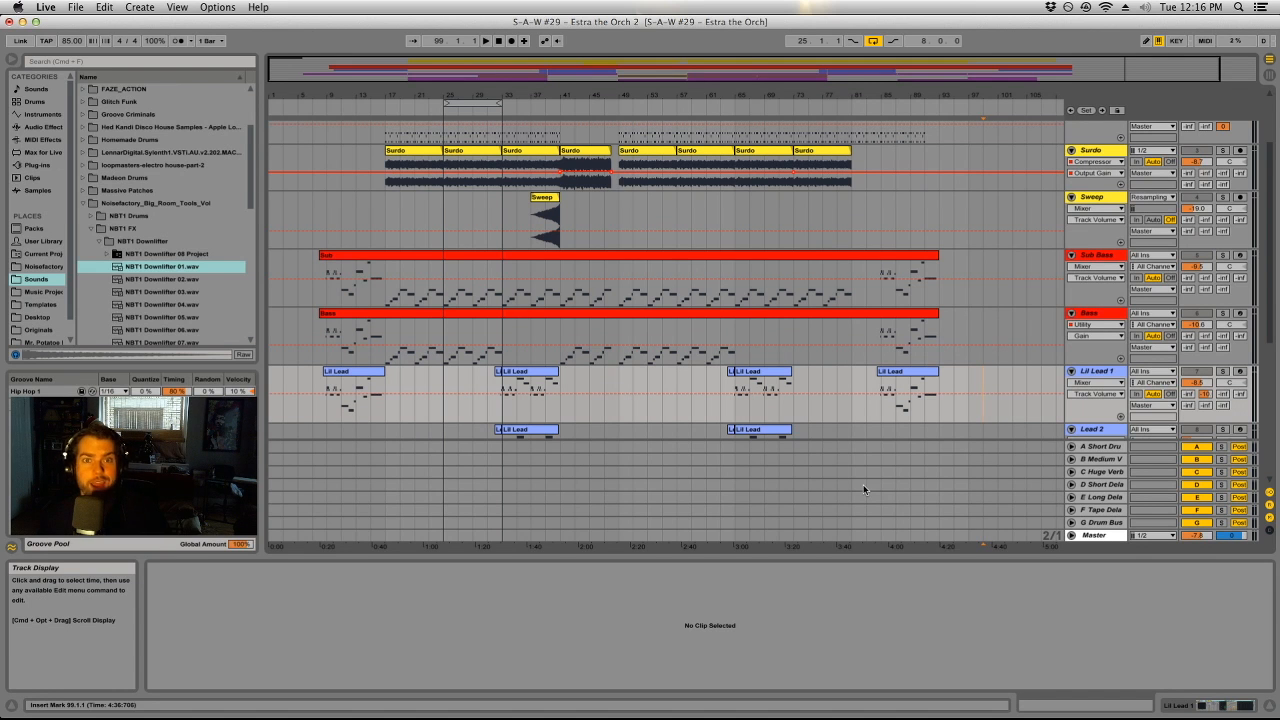
scroll(860, 402, "up", 3)
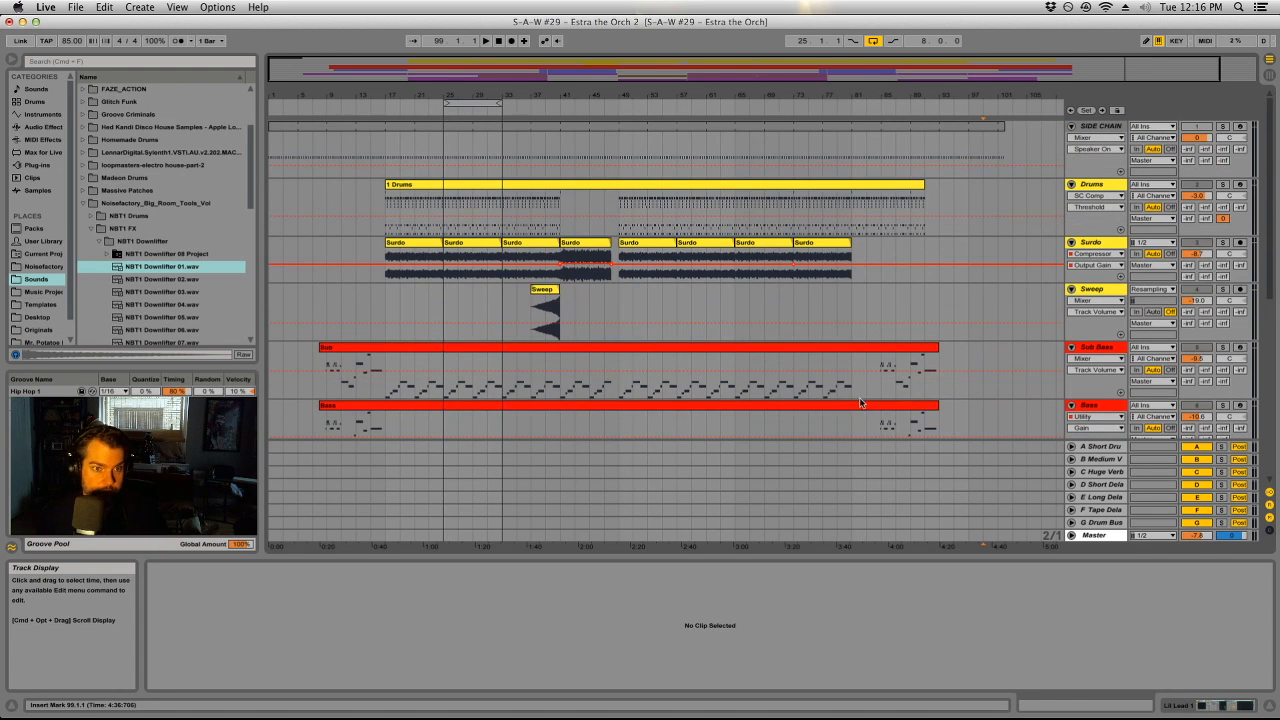
key("Tab")
key("Tab")
key("Tab")
key("Tab")
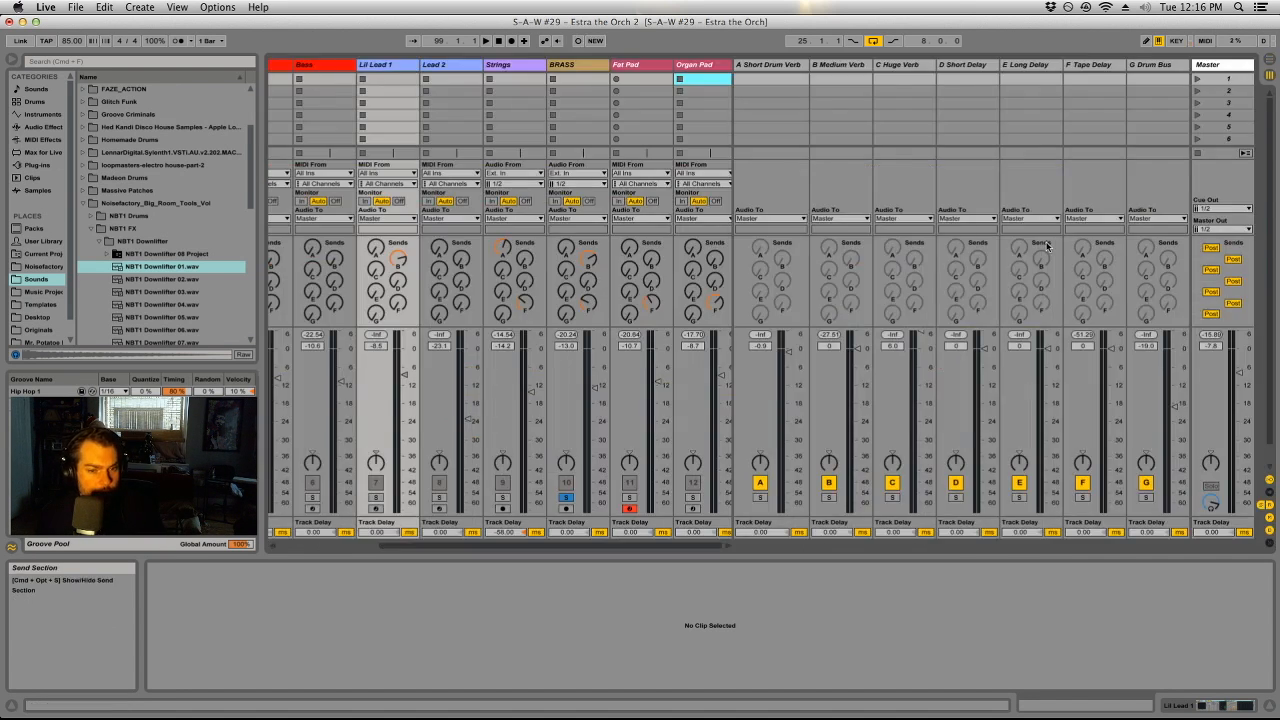
scroll(537, 406, "down", 5)
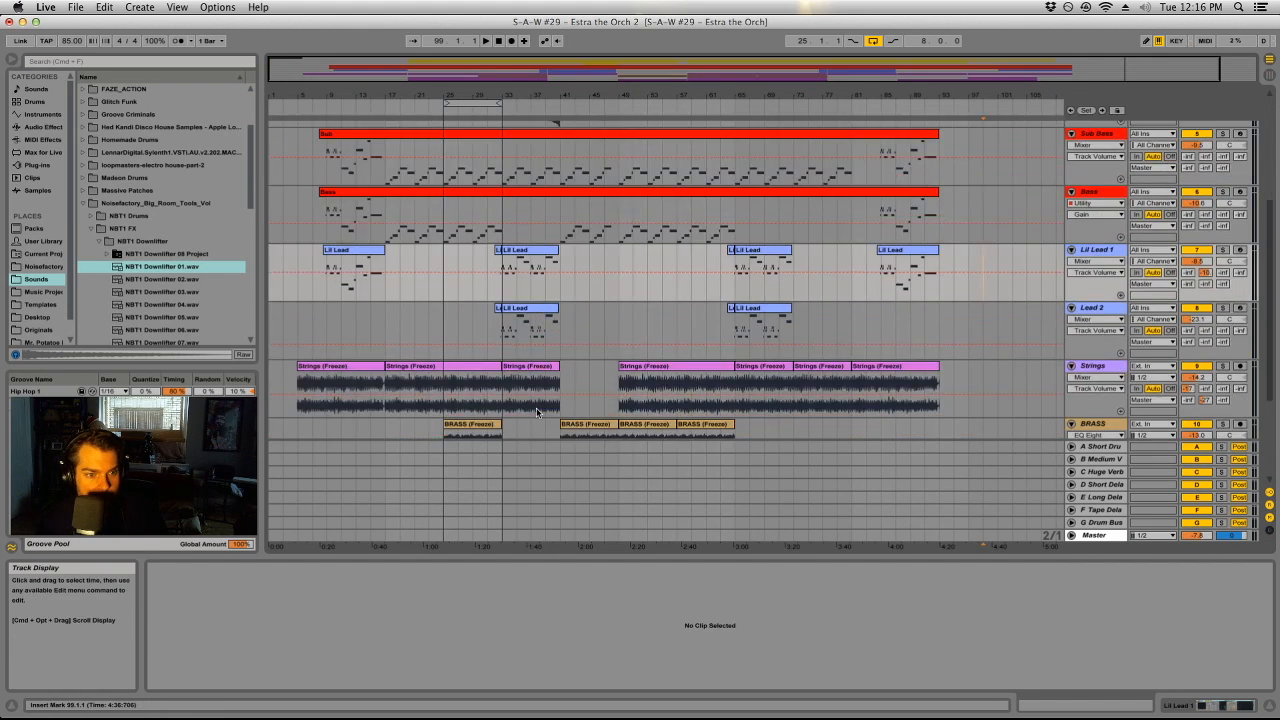
scroll(391, 395, "up", 2)
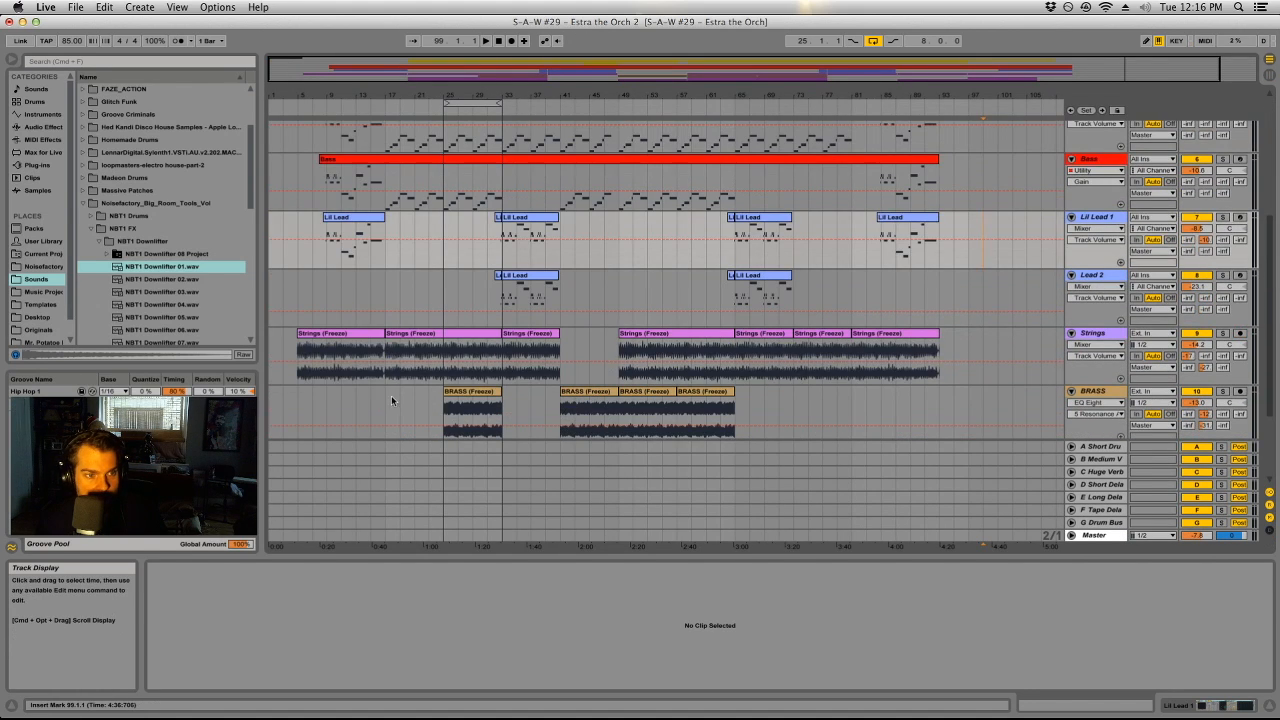
Step: Play the song from the first Strings clip and toggle the Fat Pad and Organ Pad tracks' activators to compare them
left_click(363, 344)
key("space")
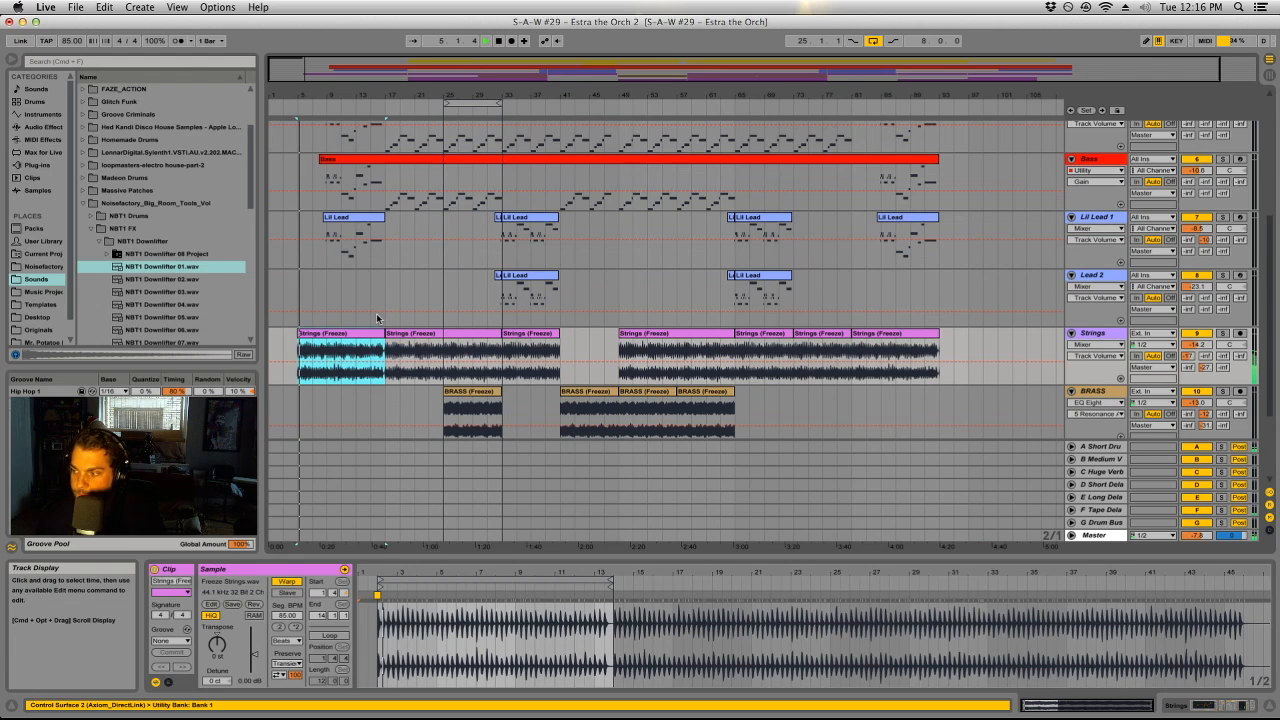
left_click(352, 227)
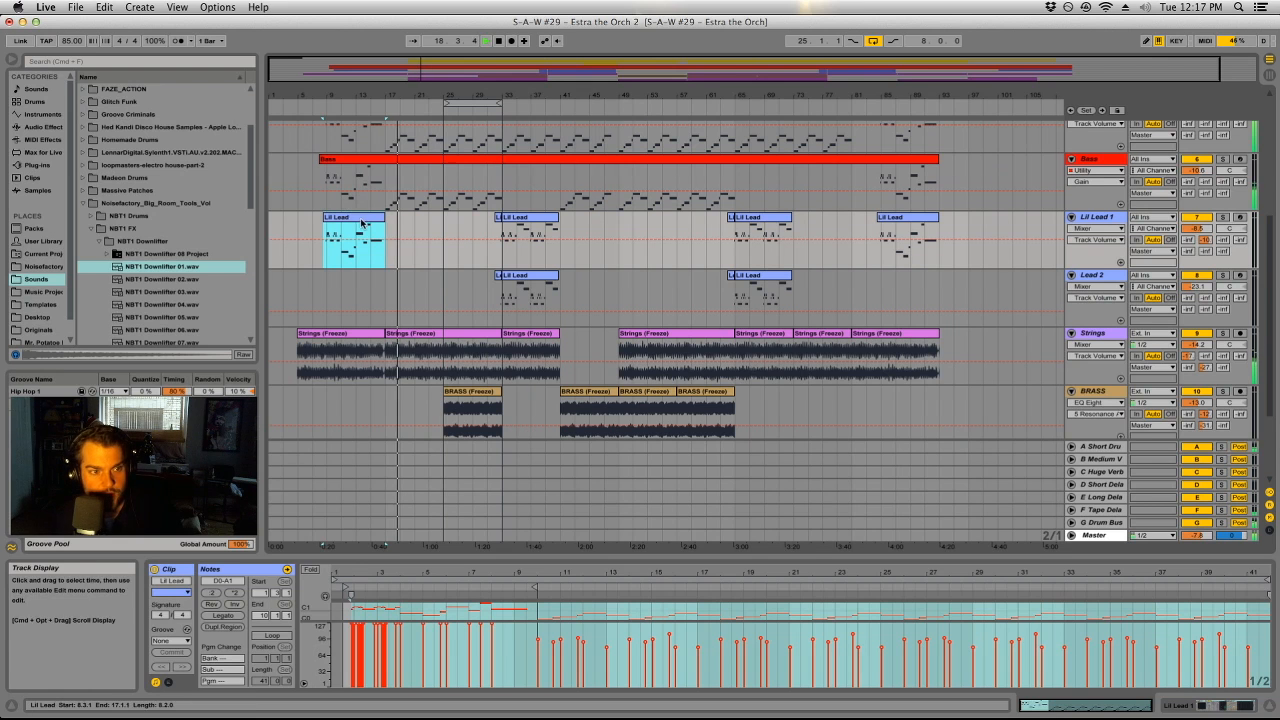
scroll(462, 283, "down", 5)
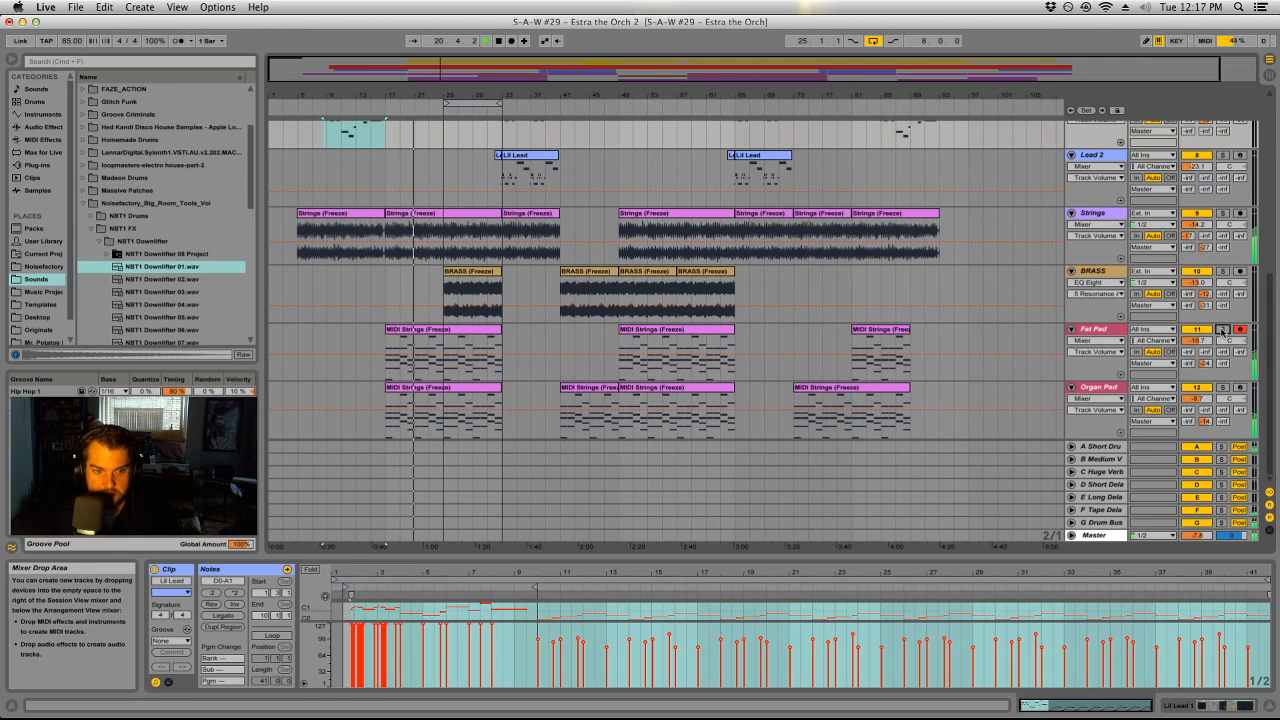
left_click(1200, 330)
left_click(1207, 388)
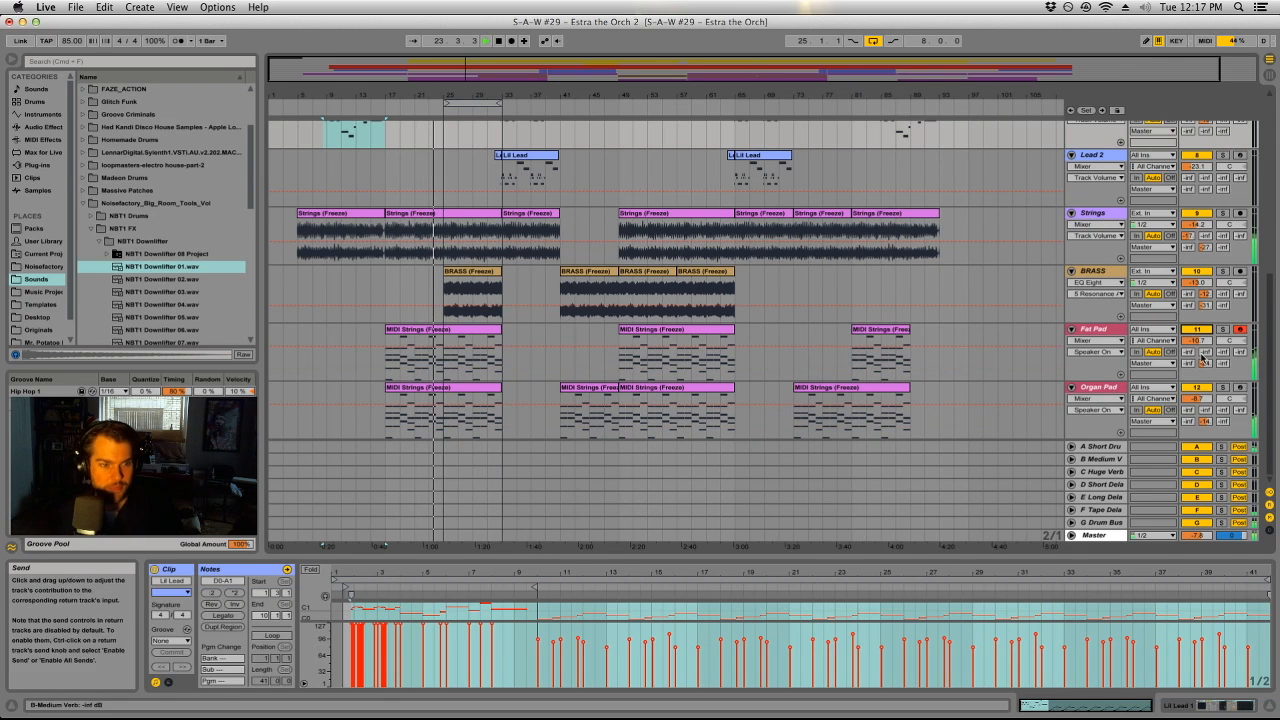
Step: Turn off the arrangement loop and show the Master track's effects chain in the session mixer
left_click(873, 41)
left_click_drag(896, 170, 939, 174)
left_click(938, 169)
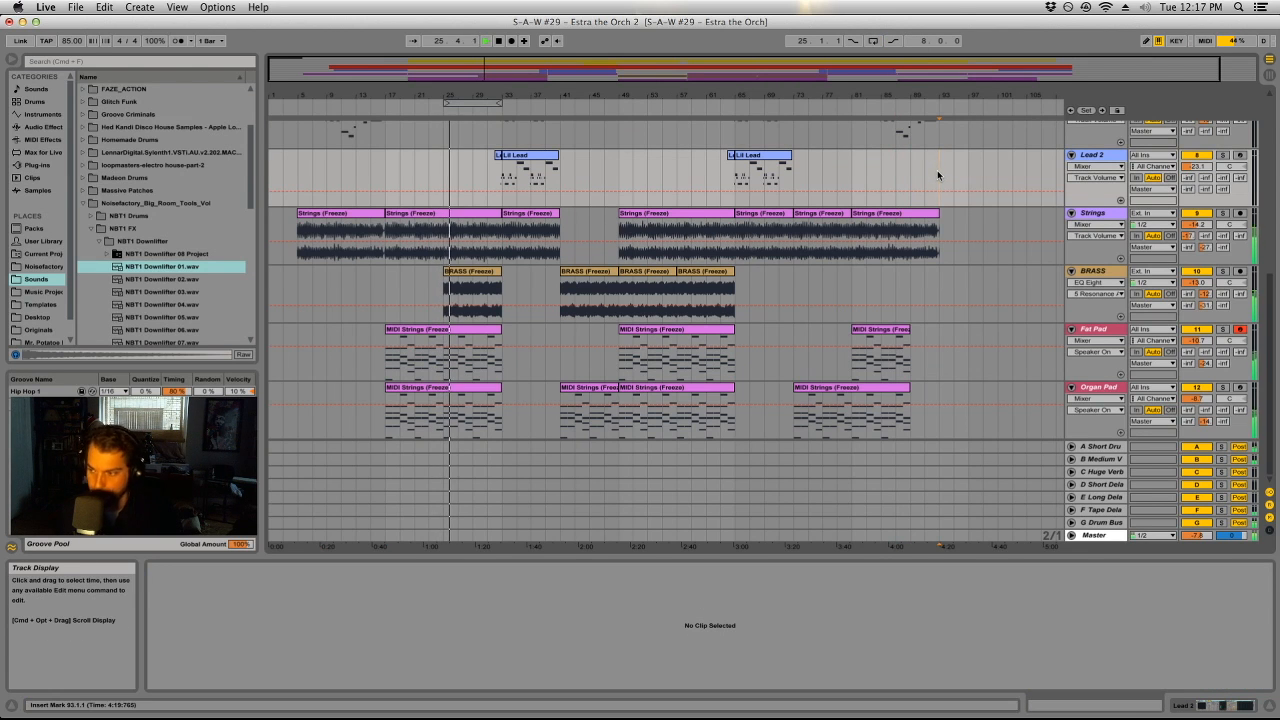
key("Tab")
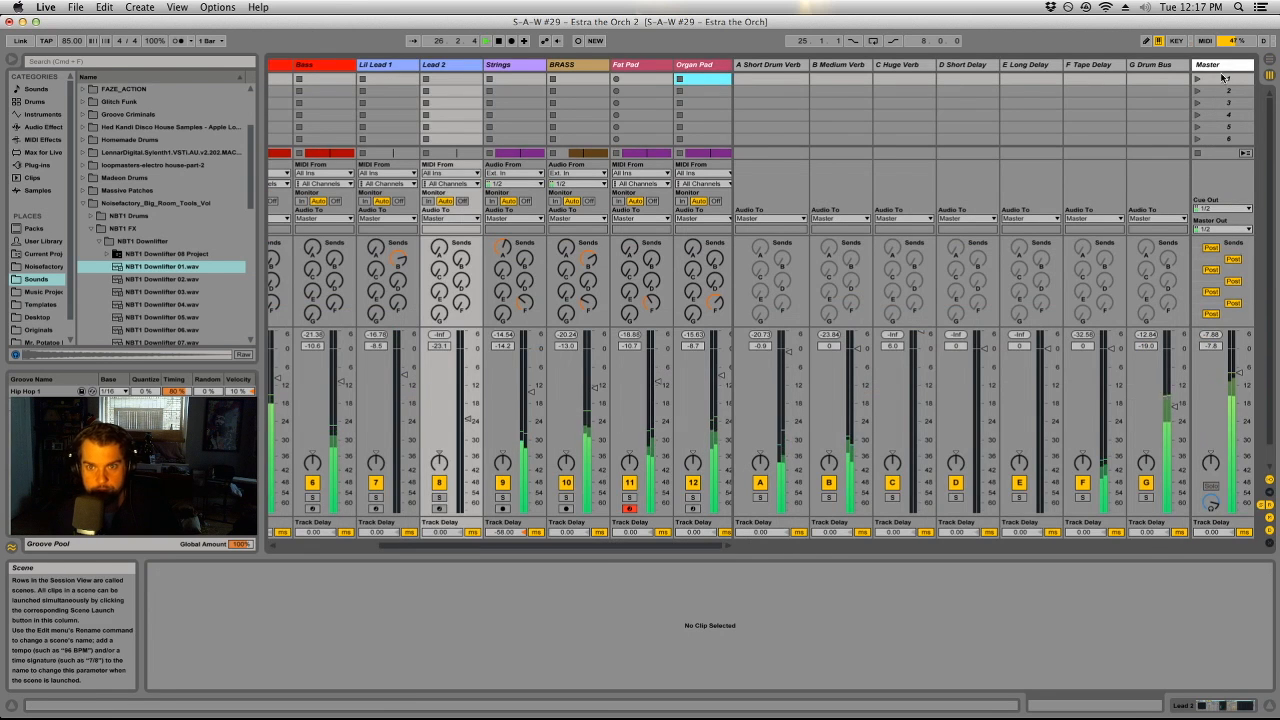
left_click(1222, 66)
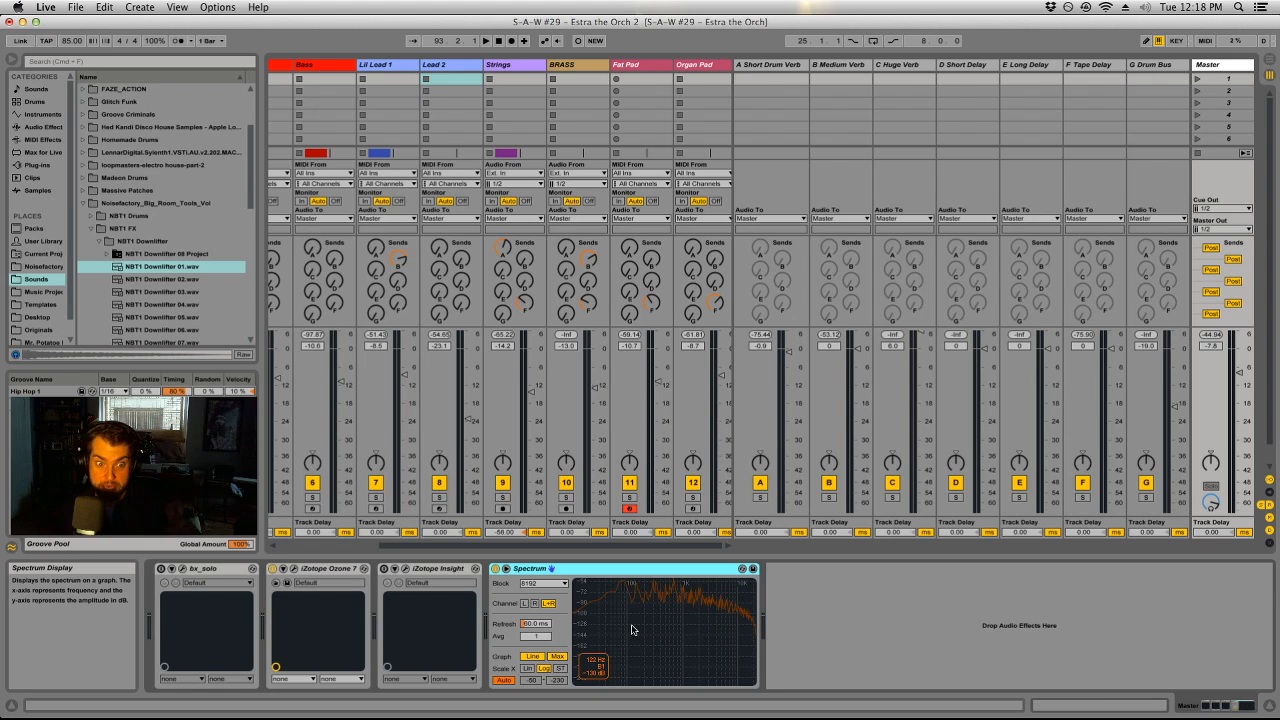
right_click(630, 630)
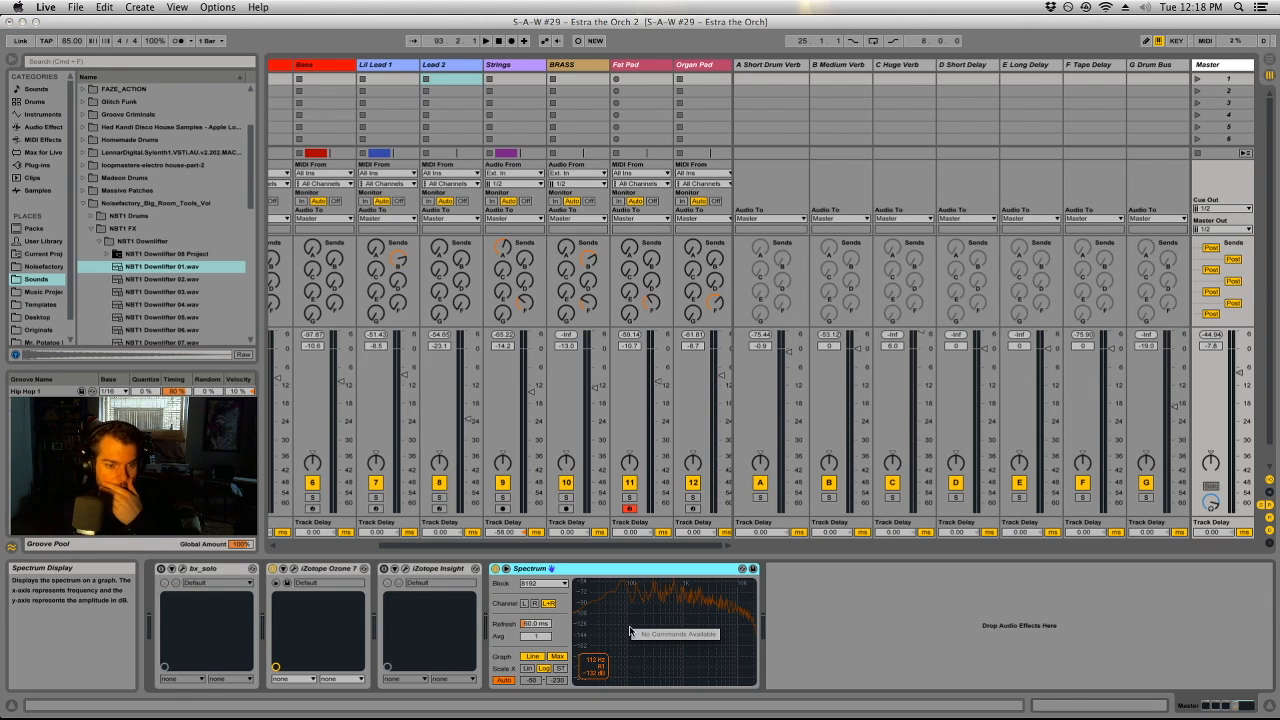
left_click(887, 667)
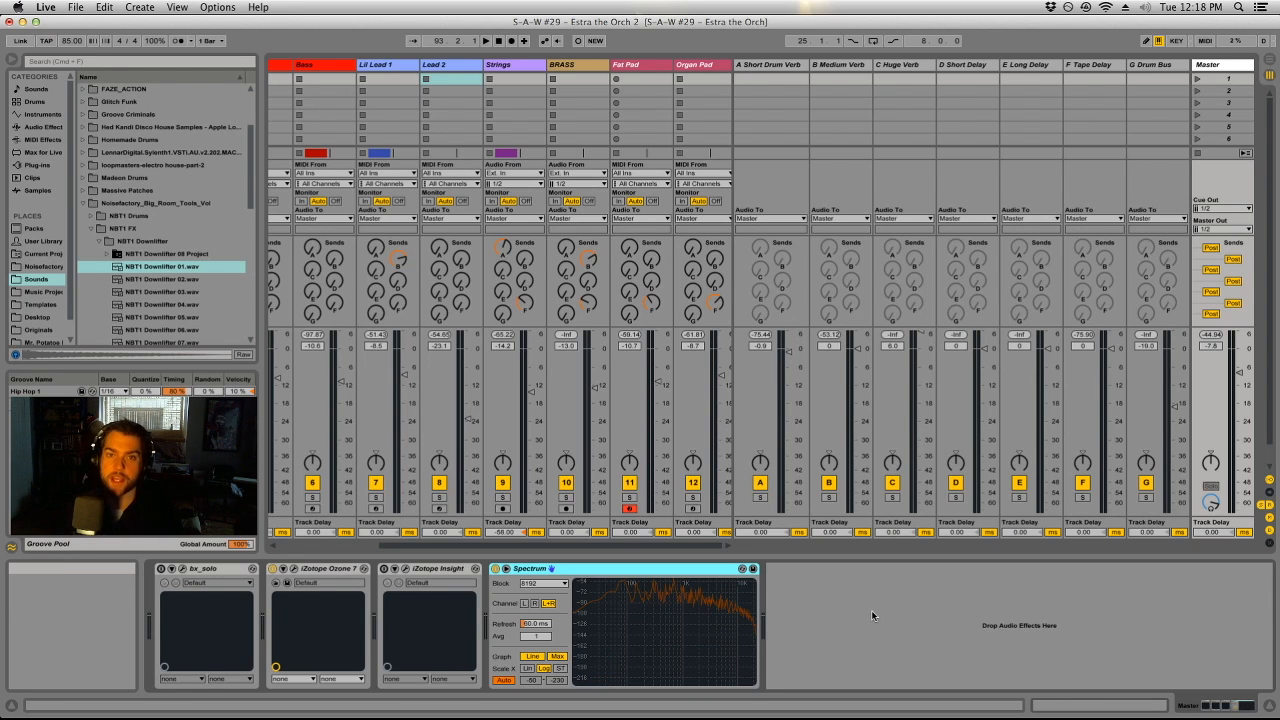
left_click(872, 615)
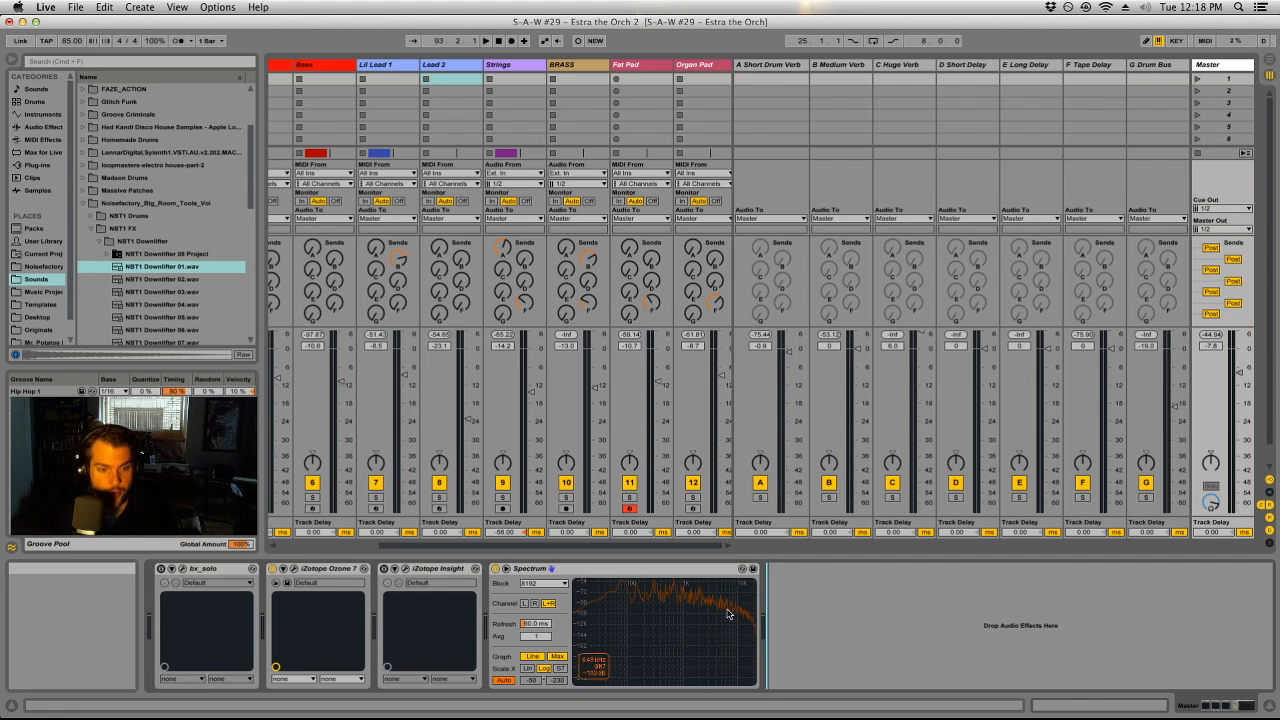
left_click(691, 571)
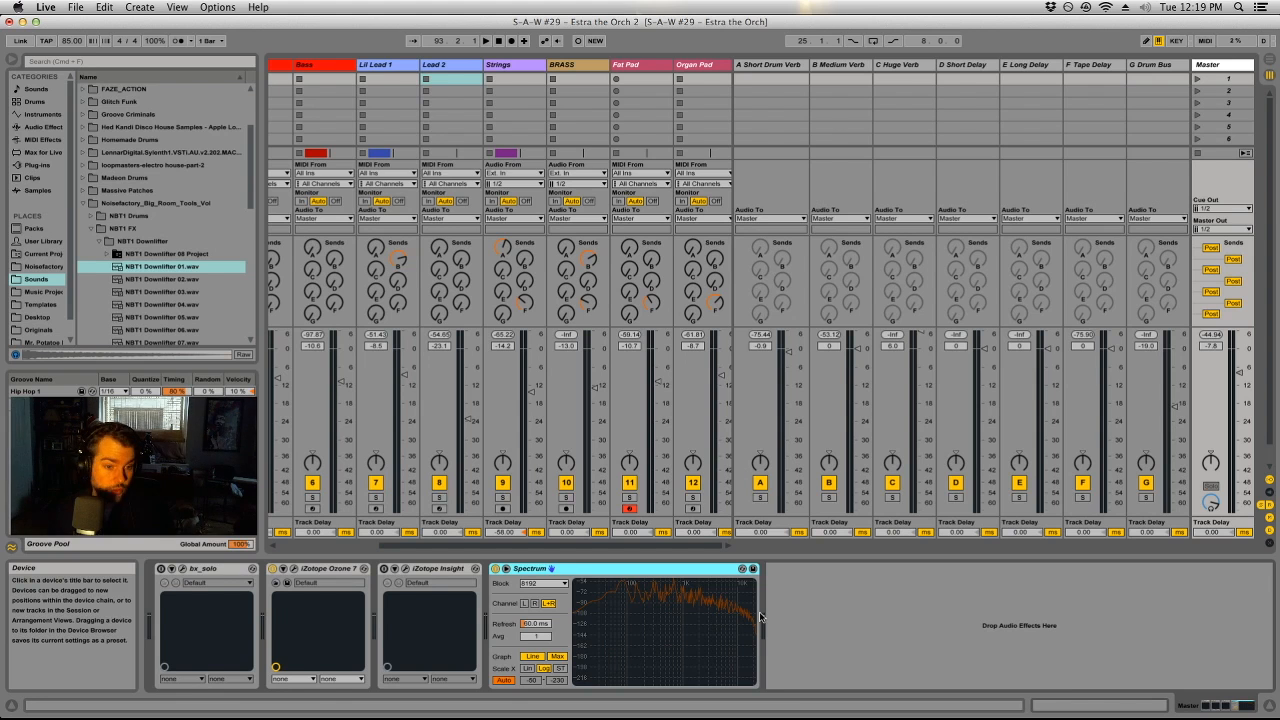
left_click(861, 644)
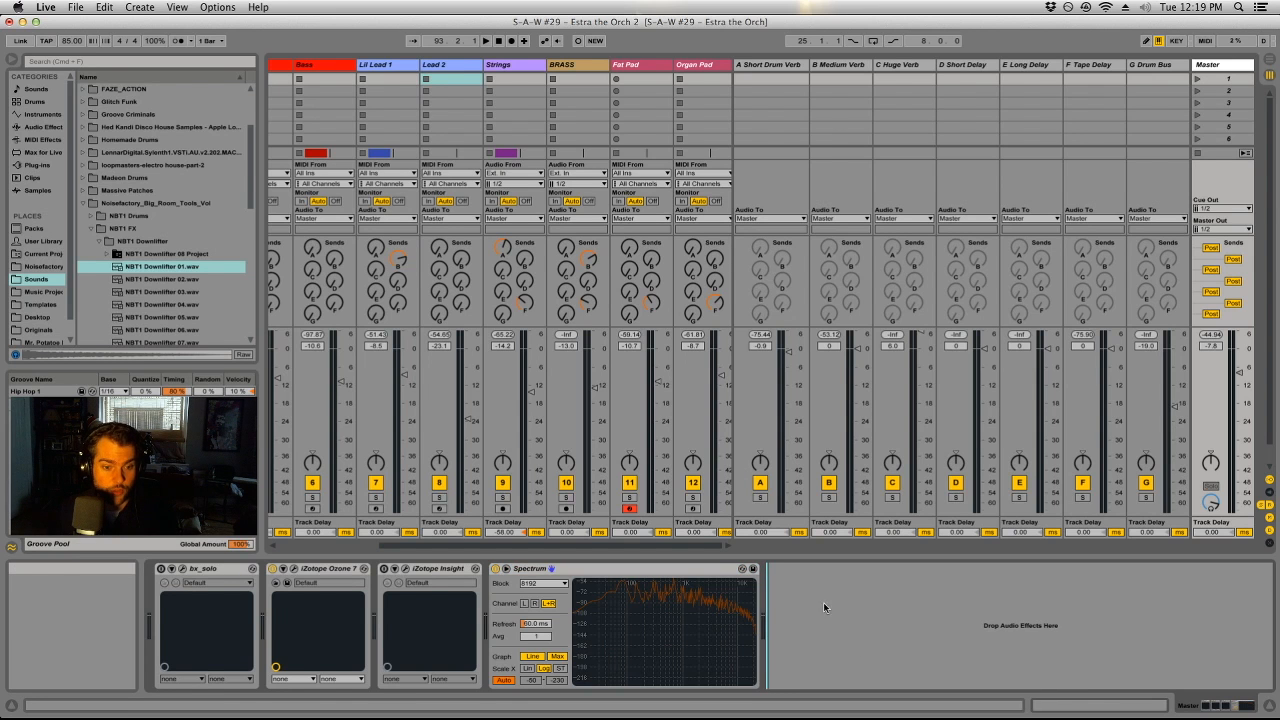
left_click(598, 568)
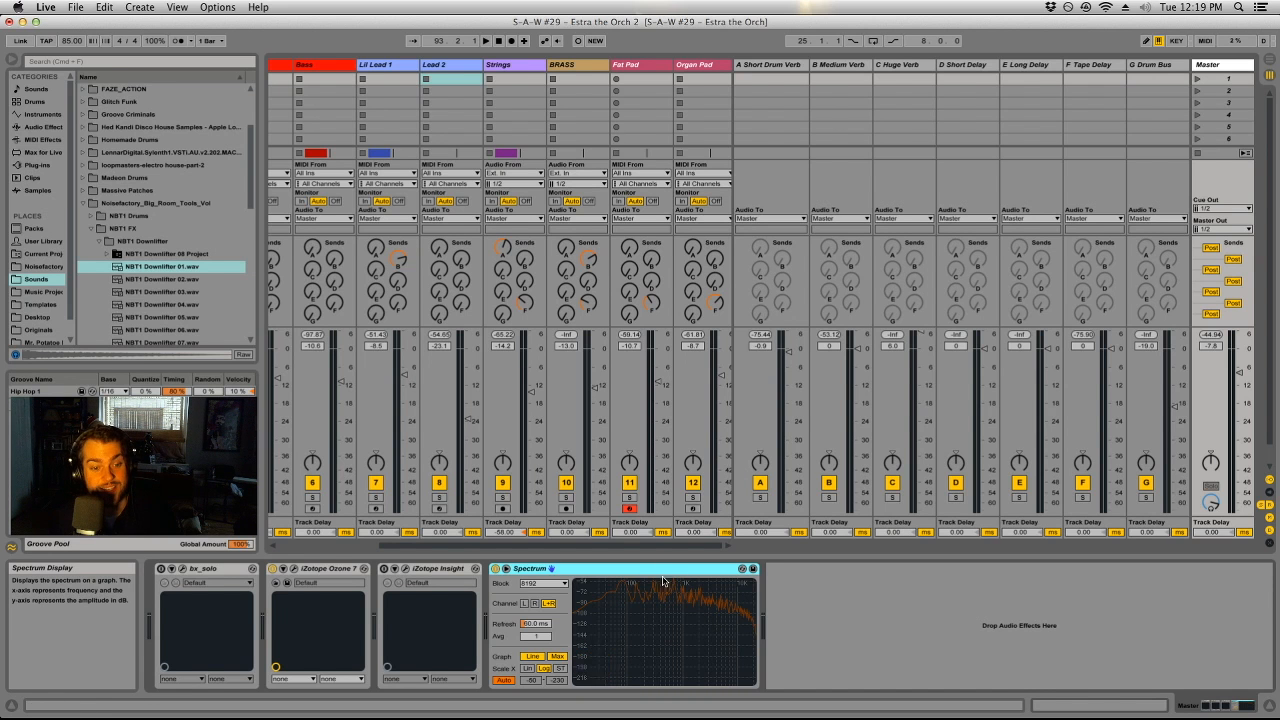
Step: Play the arrangement from the BRASS clip starting at bar 49 and return to the session mixer
key("Tab")
key("Tab")
key("Tab")
left_click(648, 271)
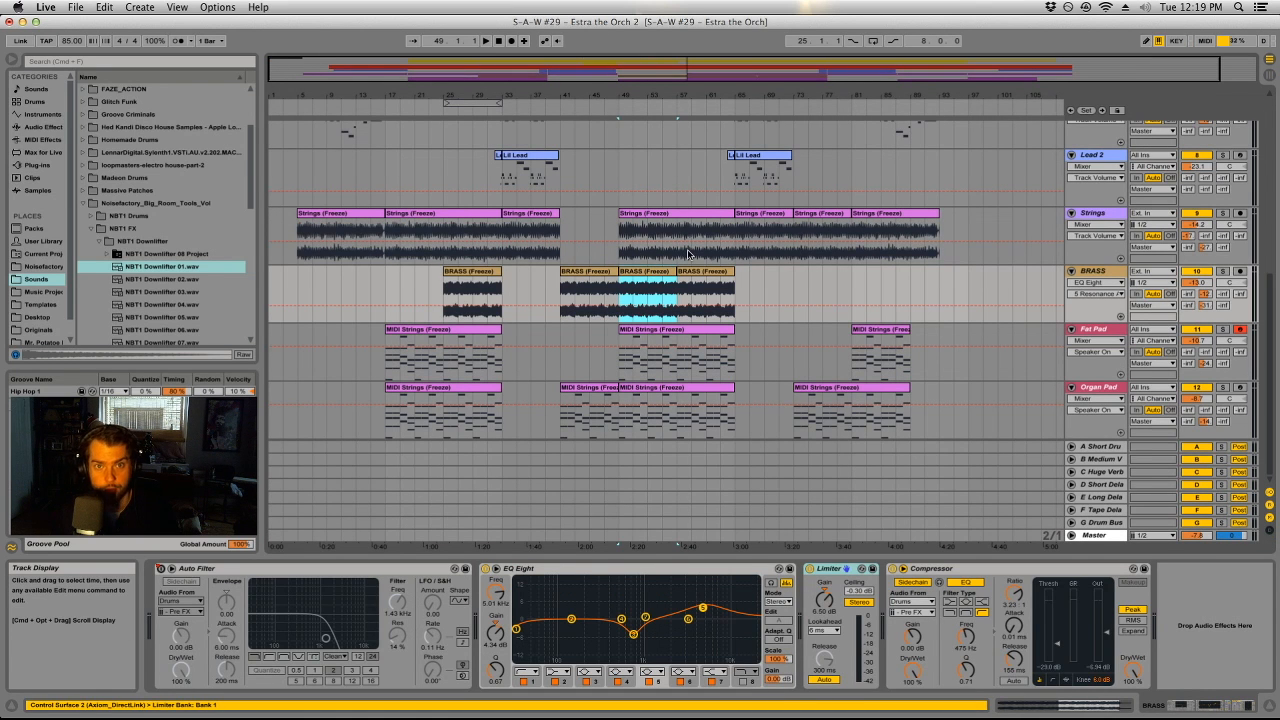
key("space")
key("Tab")
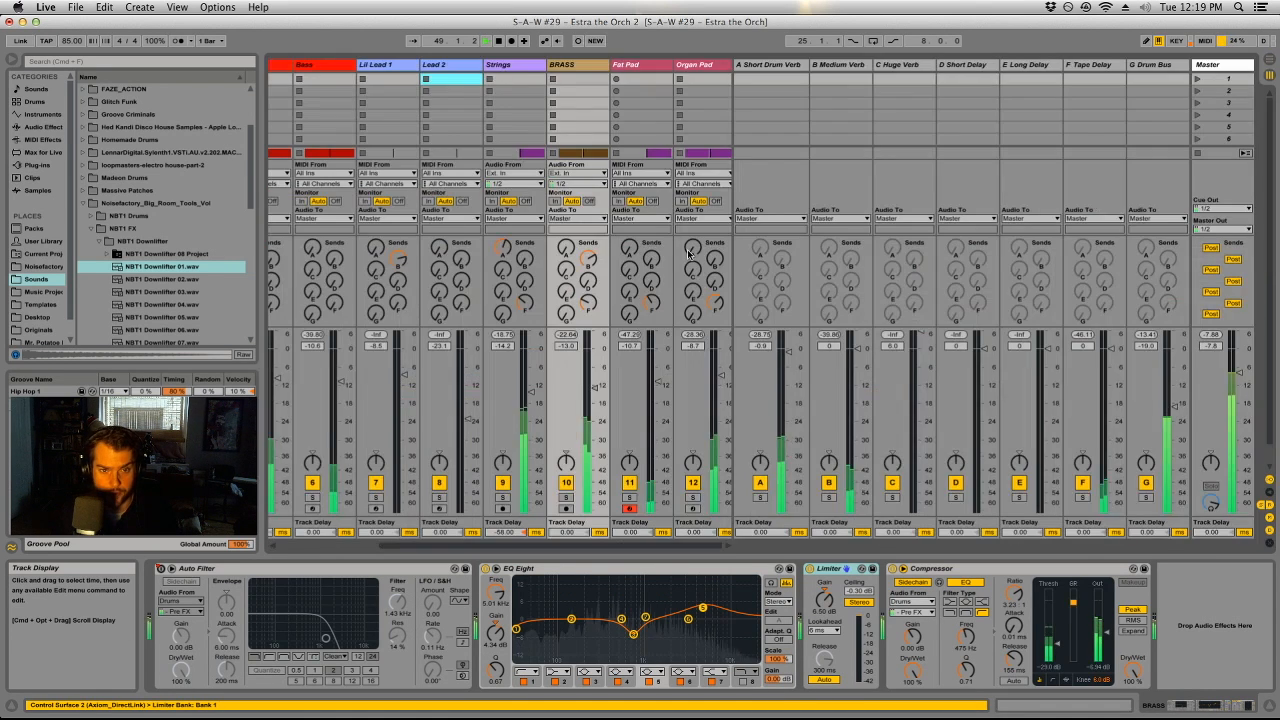
Step: Audition the A Short Drum Verb and B Medium Verb returns in solo, separately and together, and take both out of solo
left_click(763, 498)
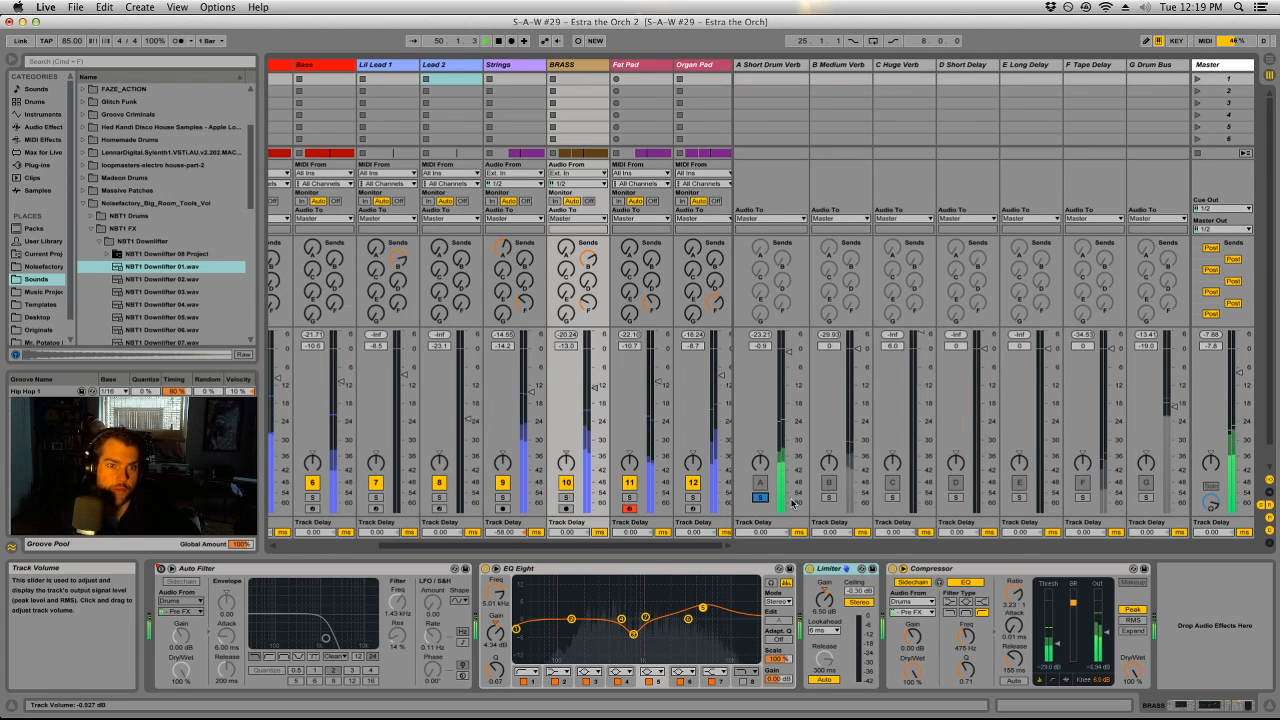
left_click(792, 503)
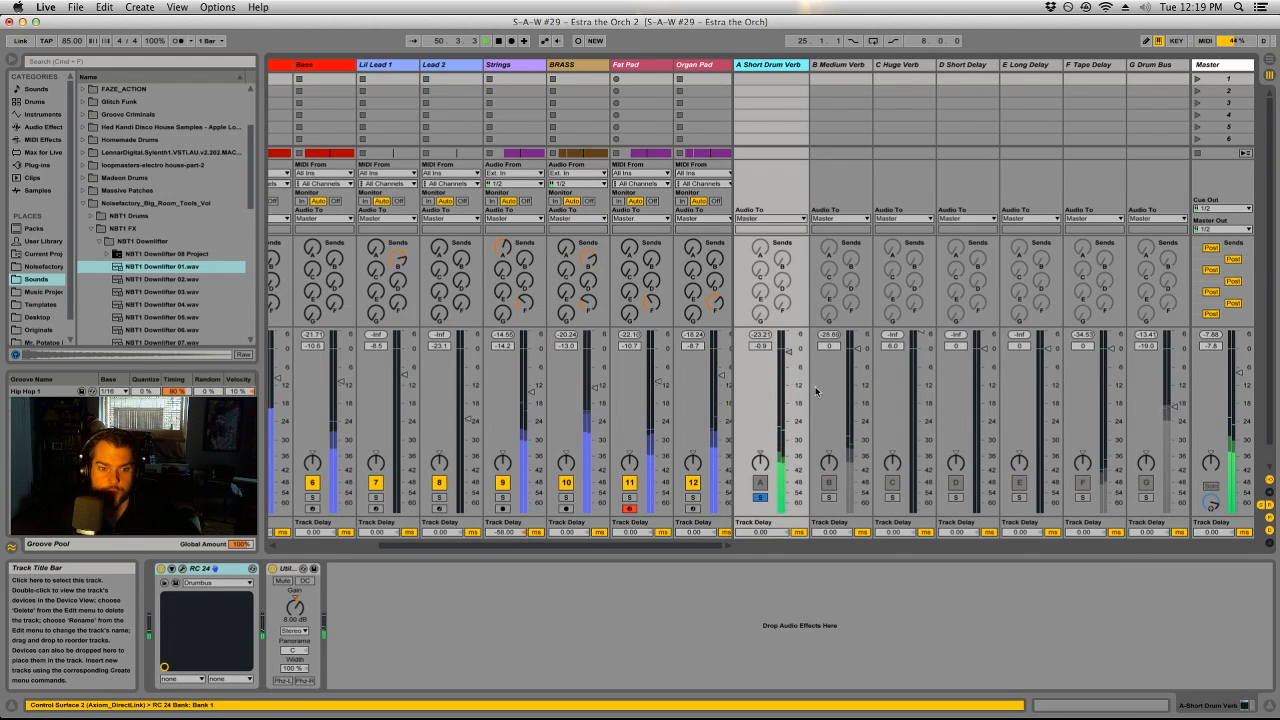
left_click(827, 498)
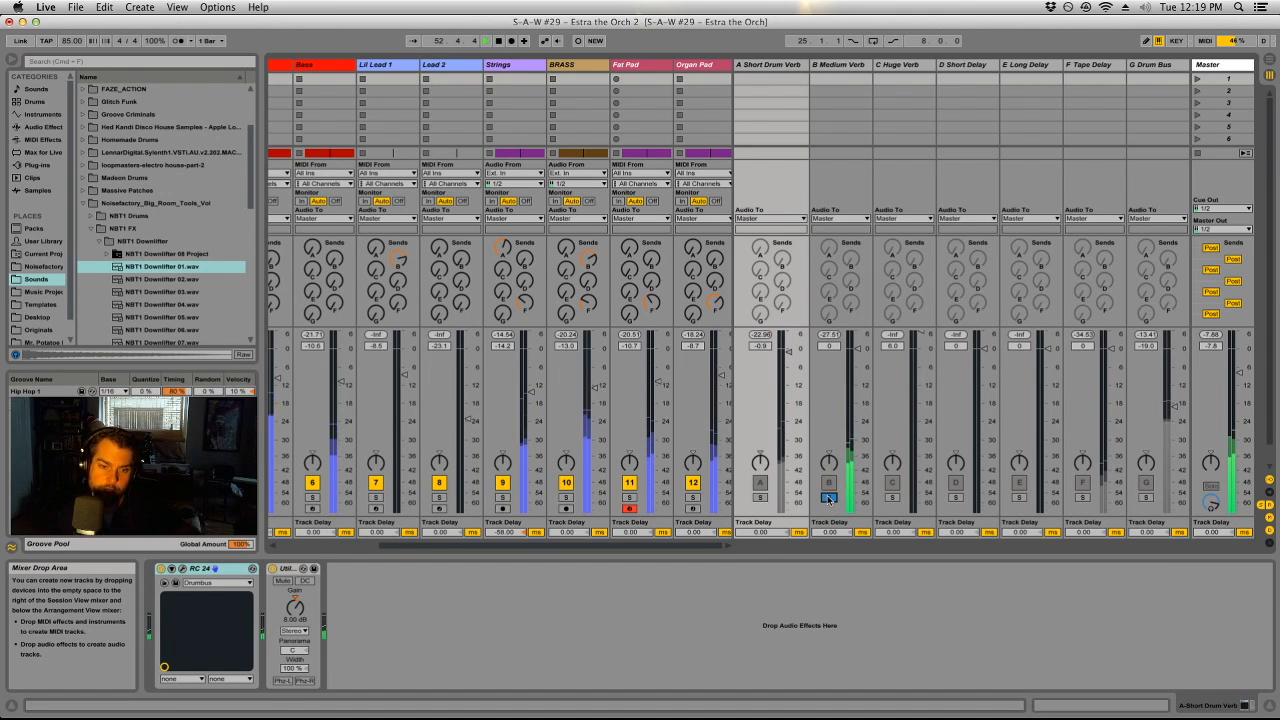
left_click(760, 497)
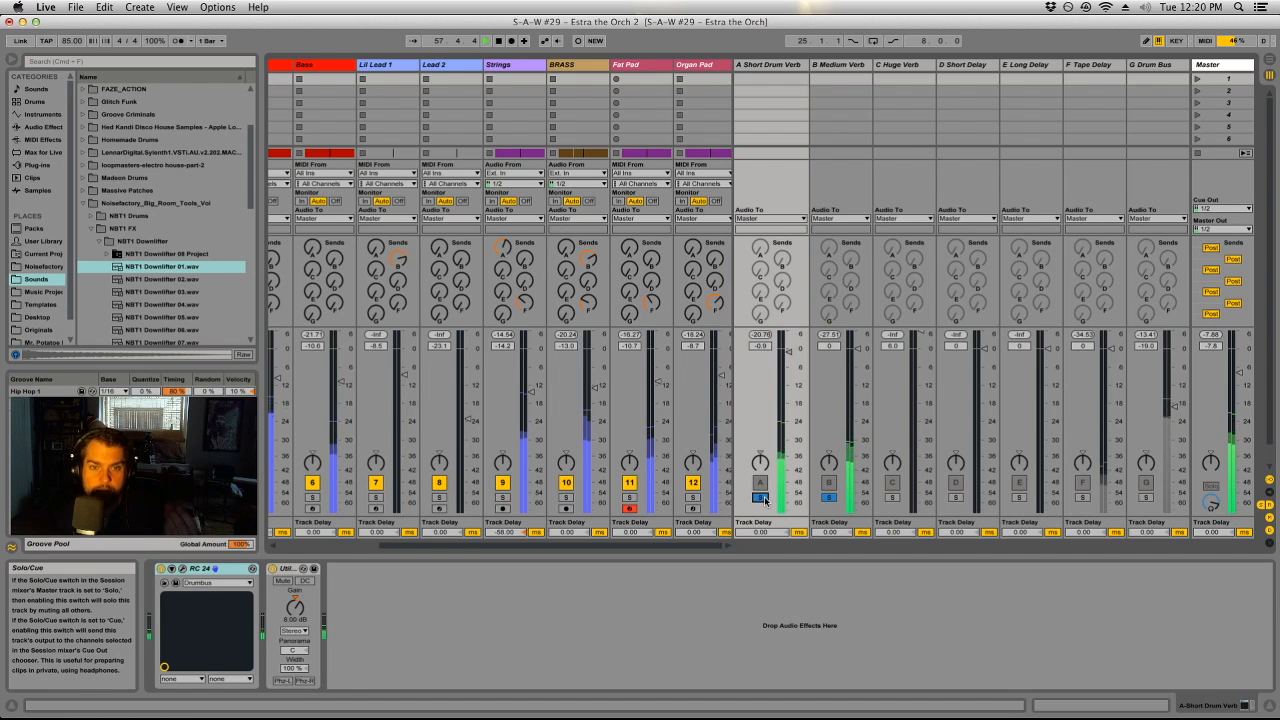
left_click(829, 497)
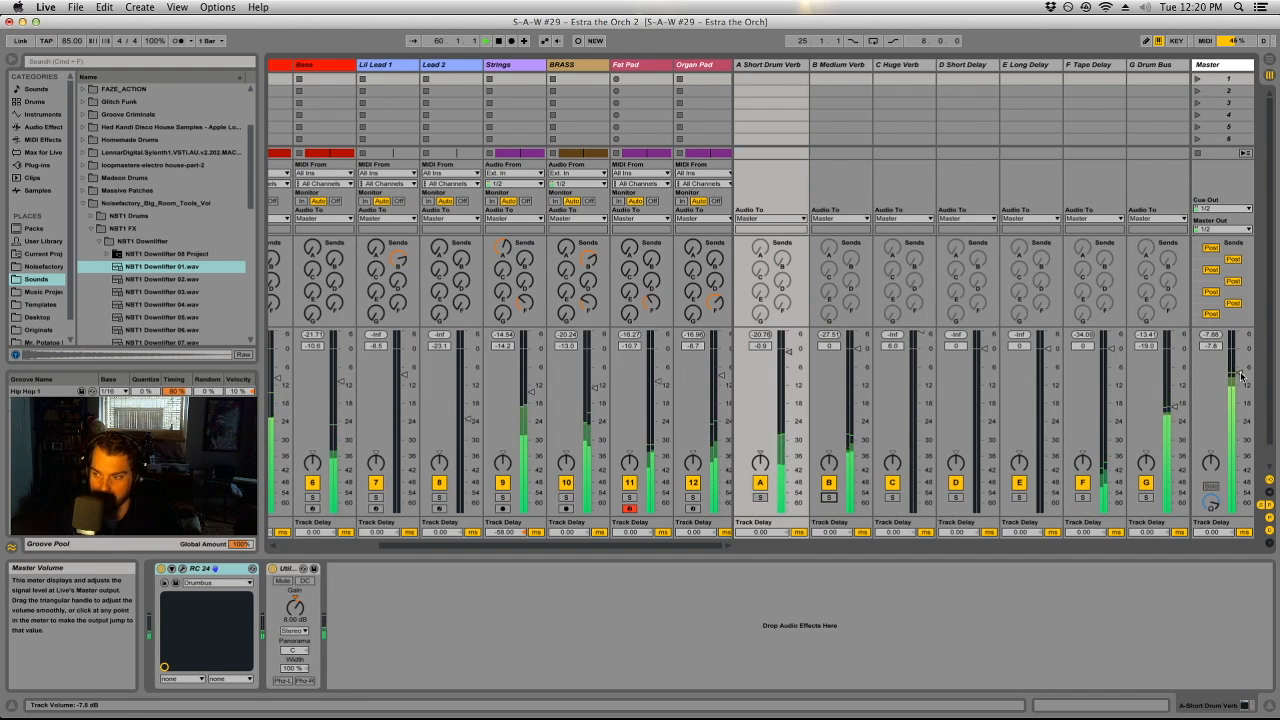
Step: Reset the Master track's volume to its default of 0 dB and play a short passage to check the level
key("space")
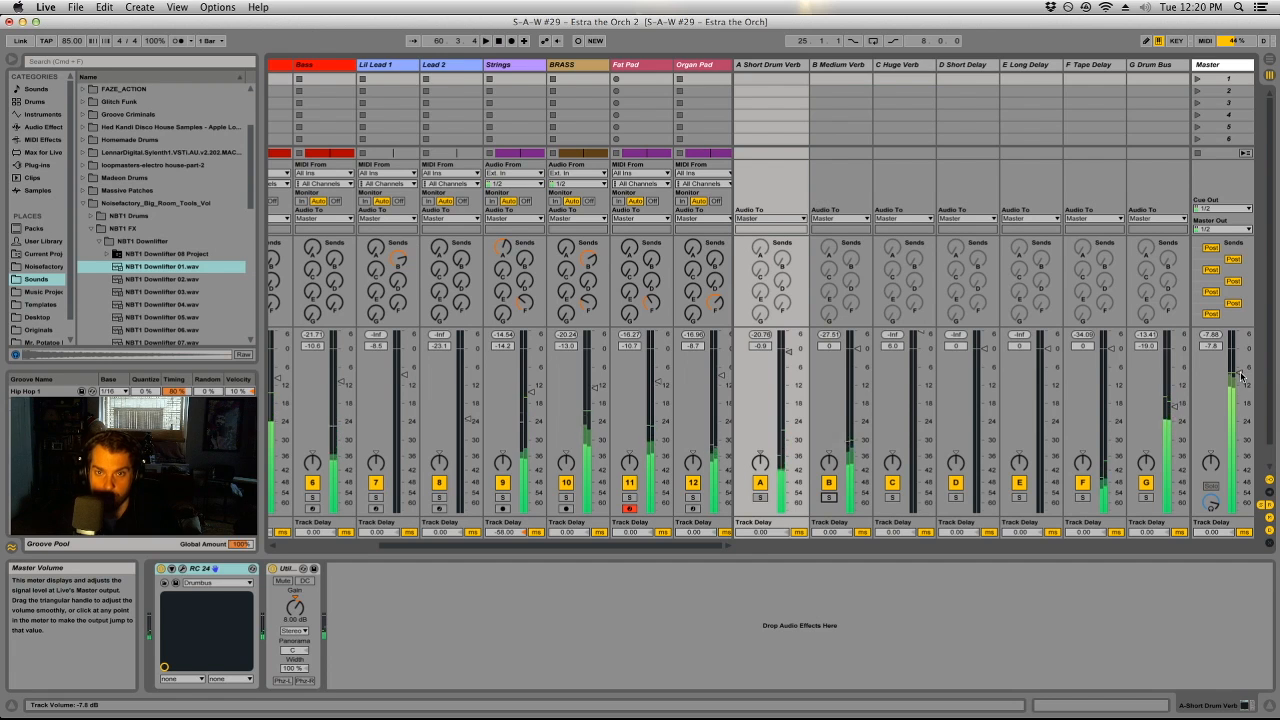
right_click(1241, 376)
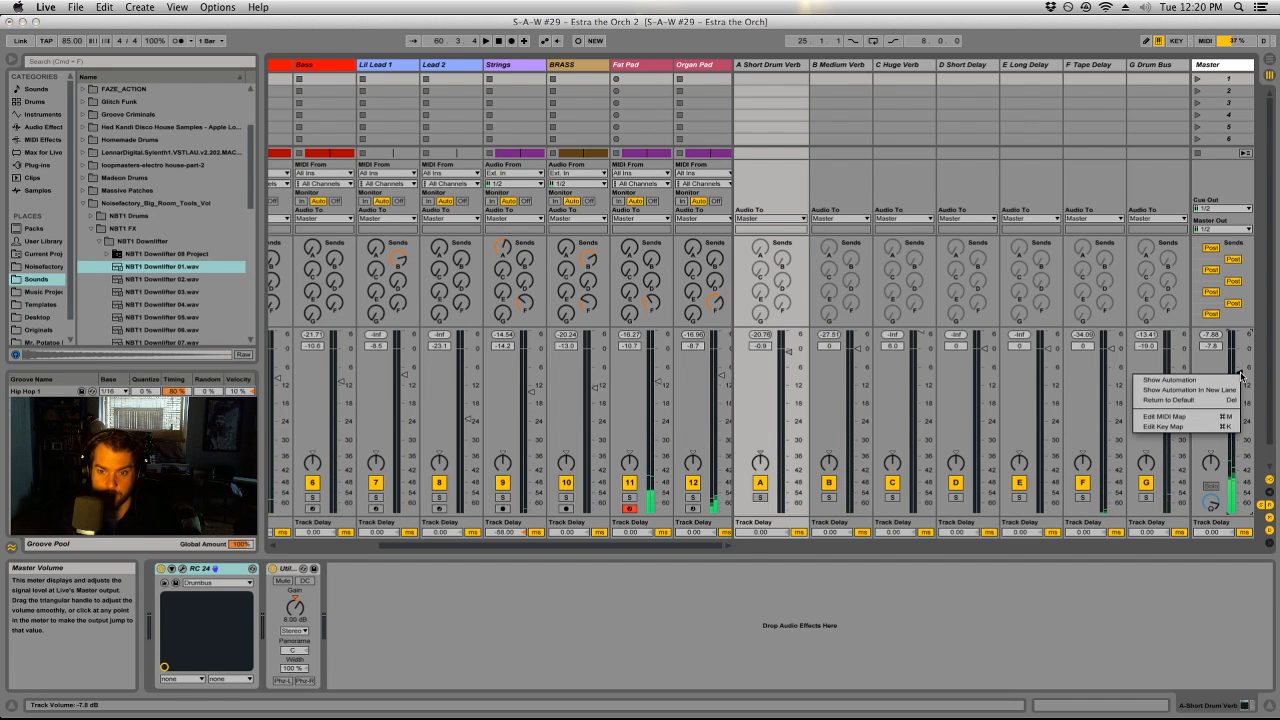
left_click(1204, 394)
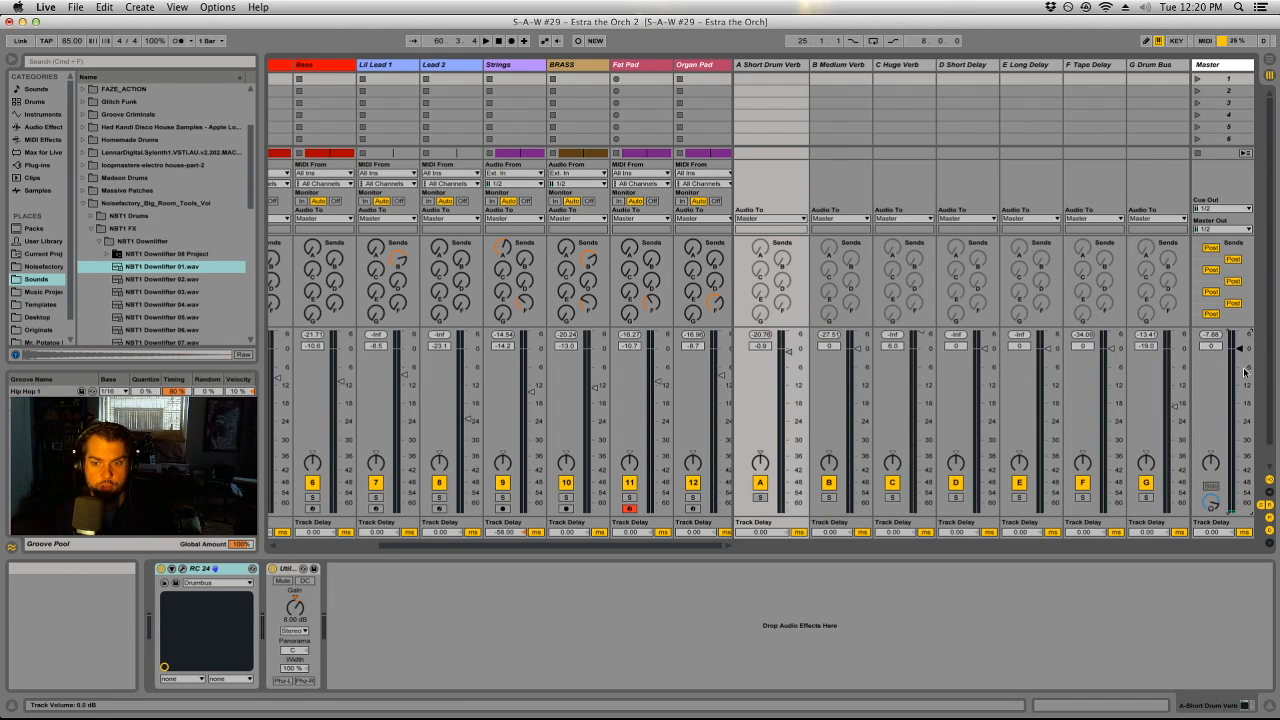
key("space")
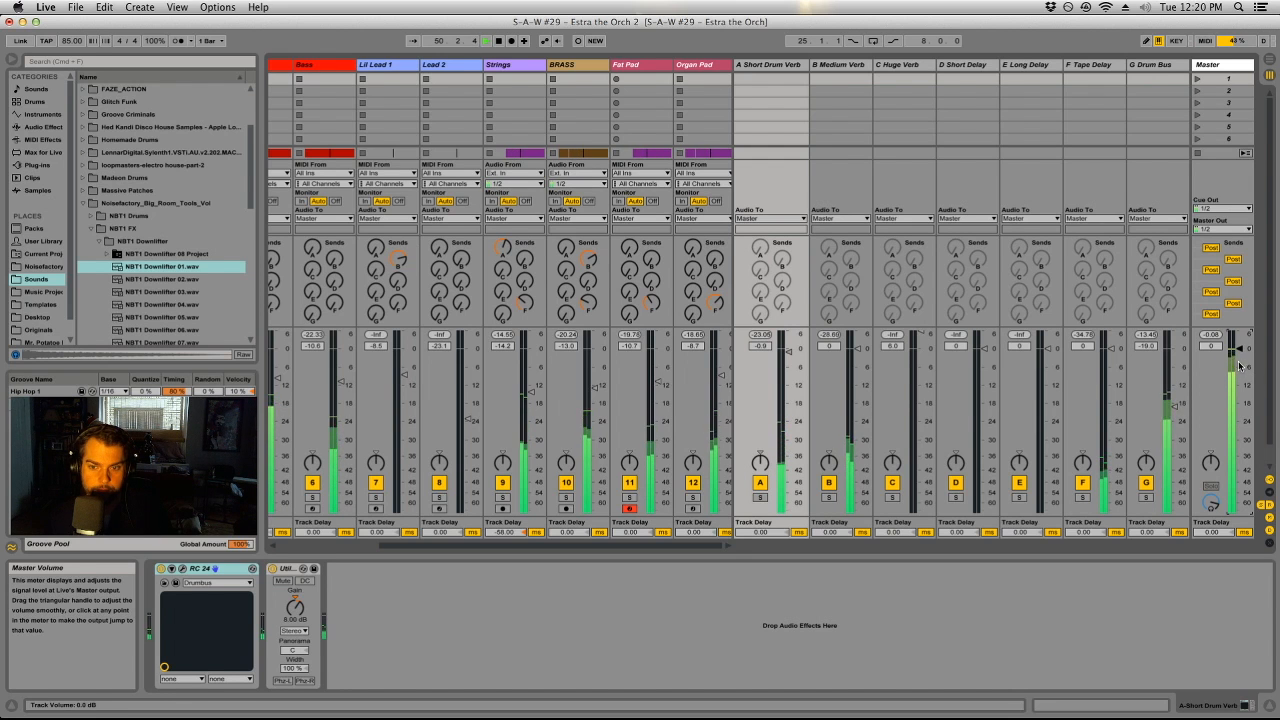
key("space")
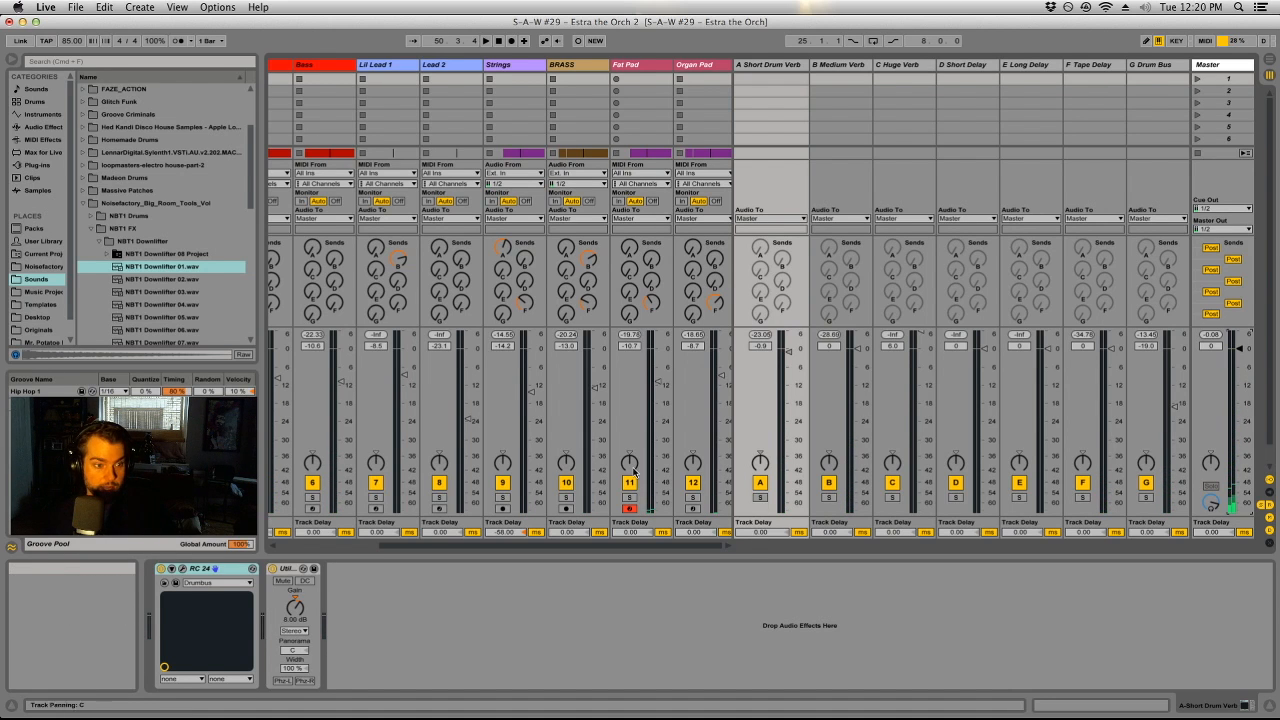
Step: Open iZotope Ozone 7 on the Master track and examine bands 5 and 7 of its Equalizer
left_click(1214, 70)
left_click(296, 568)
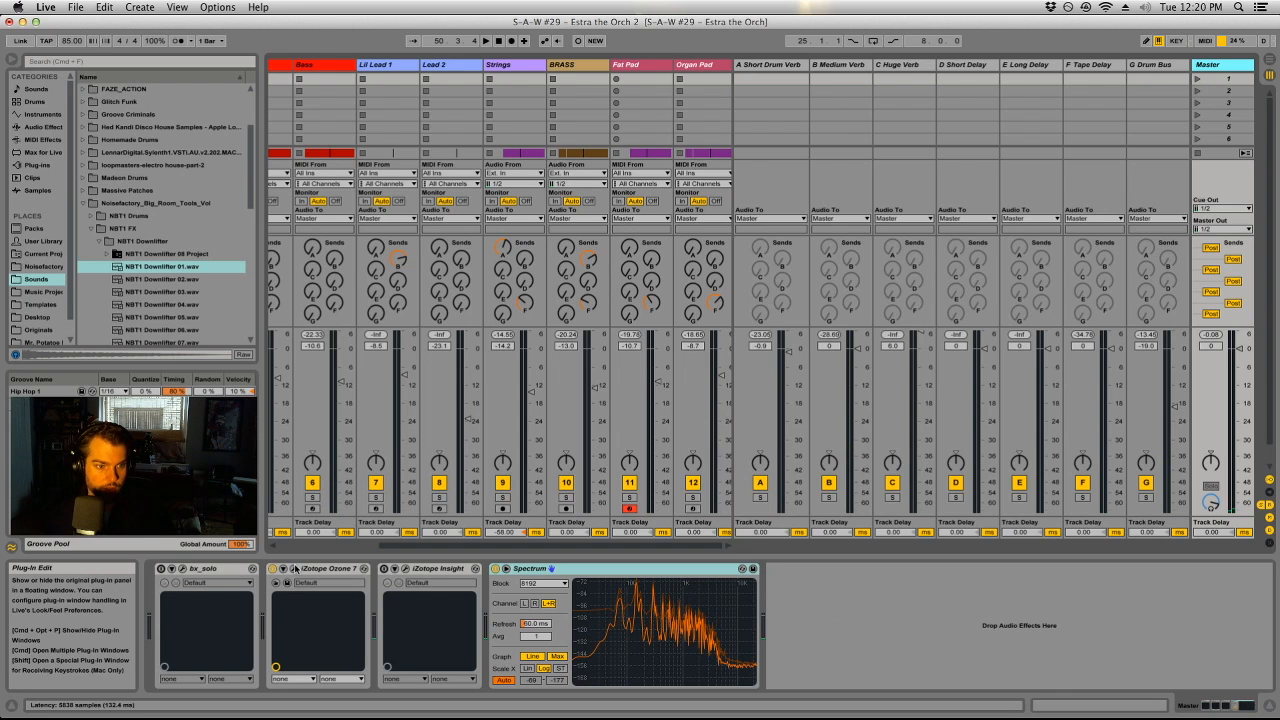
left_click(625, 195)
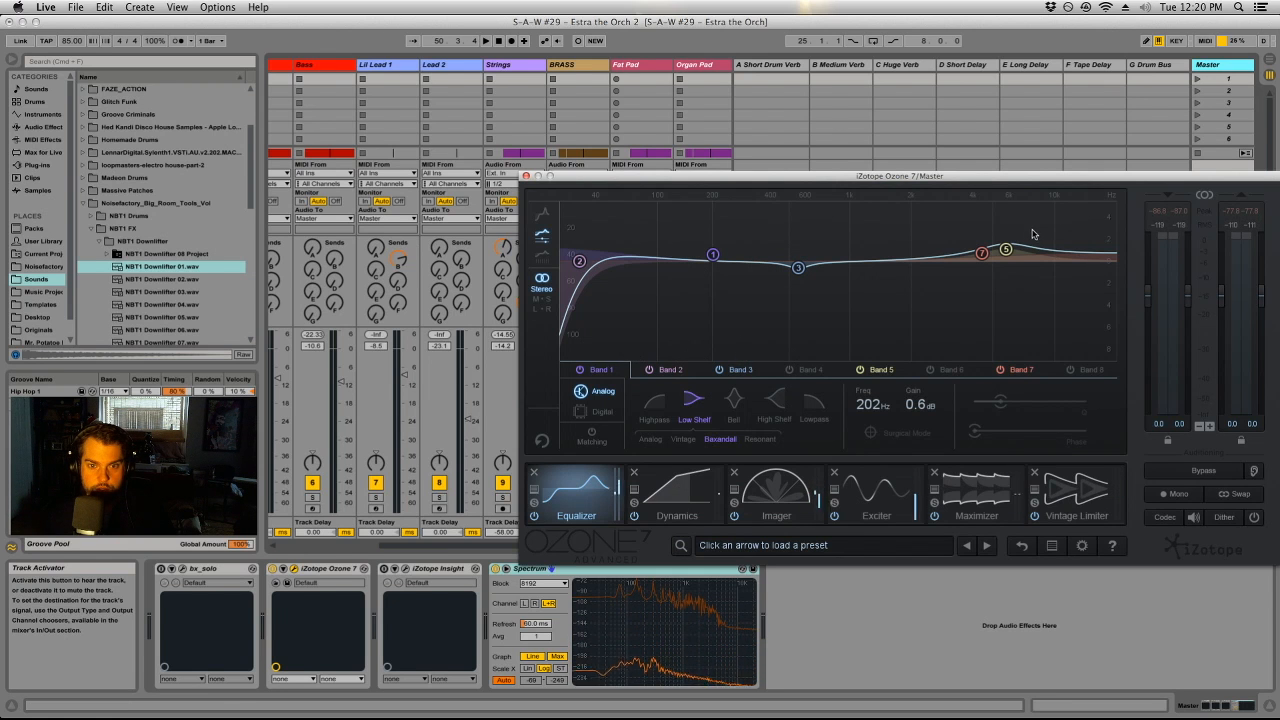
left_click(1005, 250)
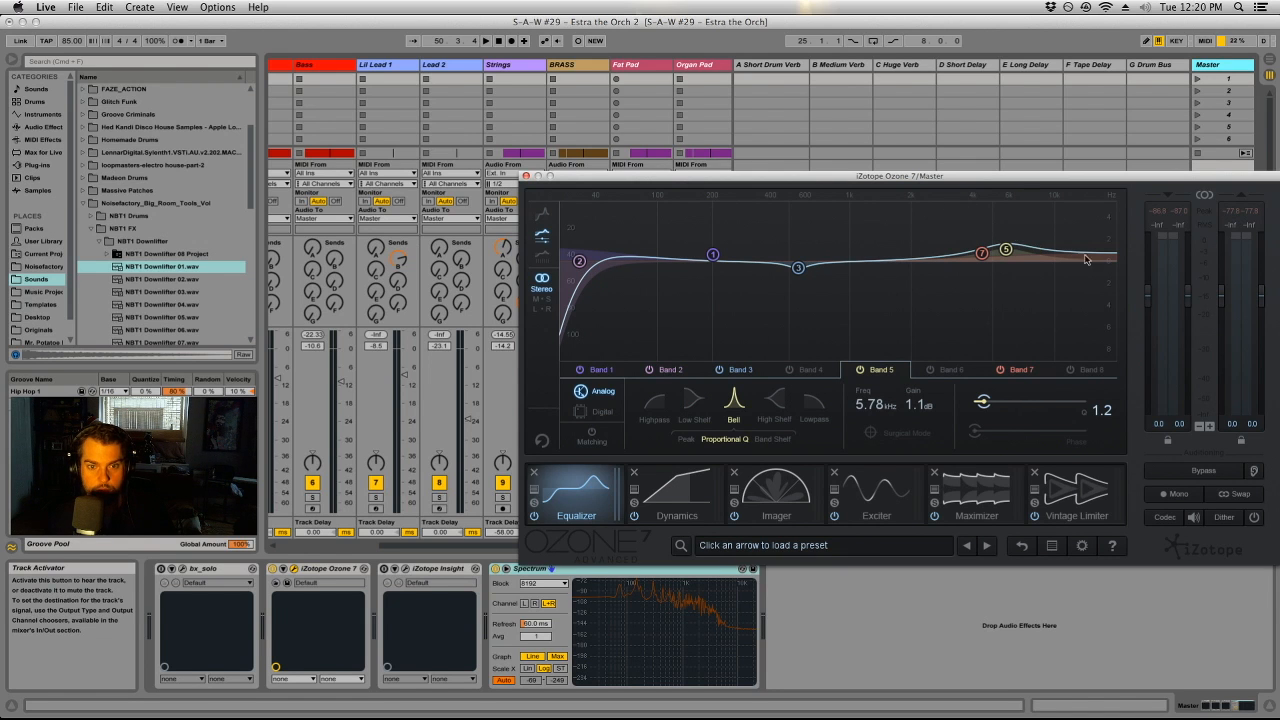
left_click(984, 253)
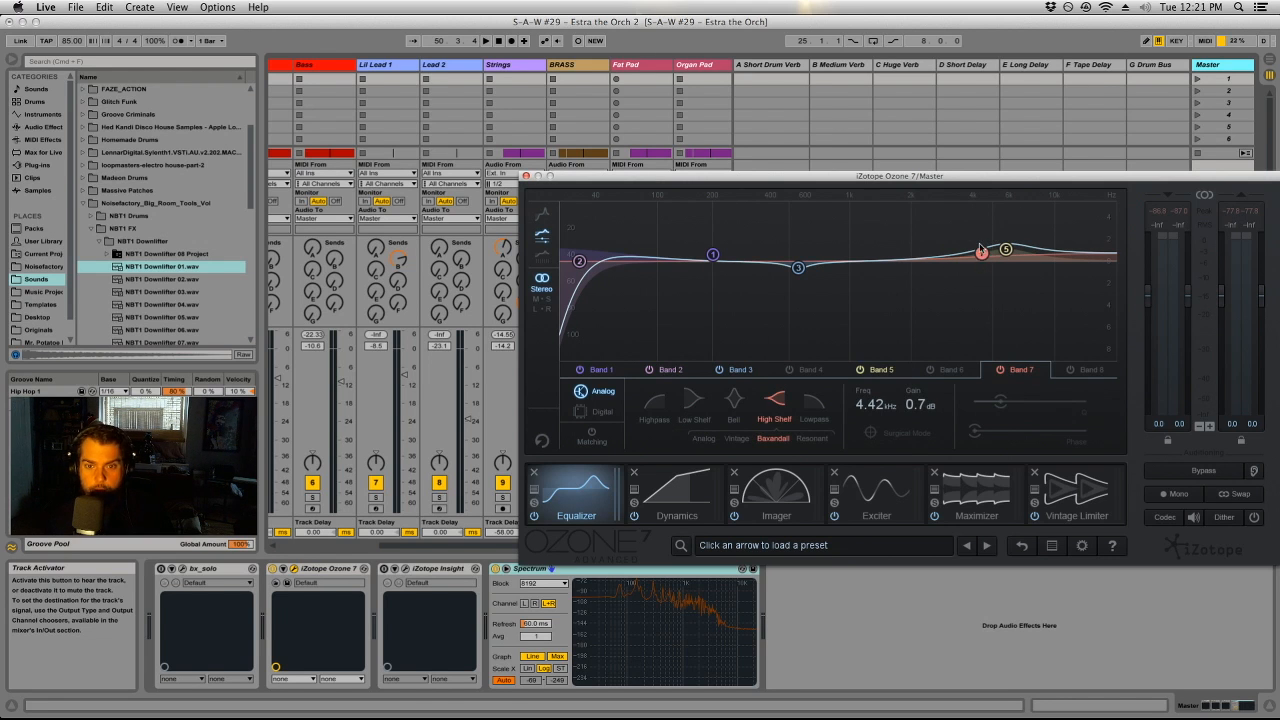
Step: Examine the compressor settings of bands 1, 2 and 3 in Ozone's Dynamics module while playing the song
left_click(689, 484)
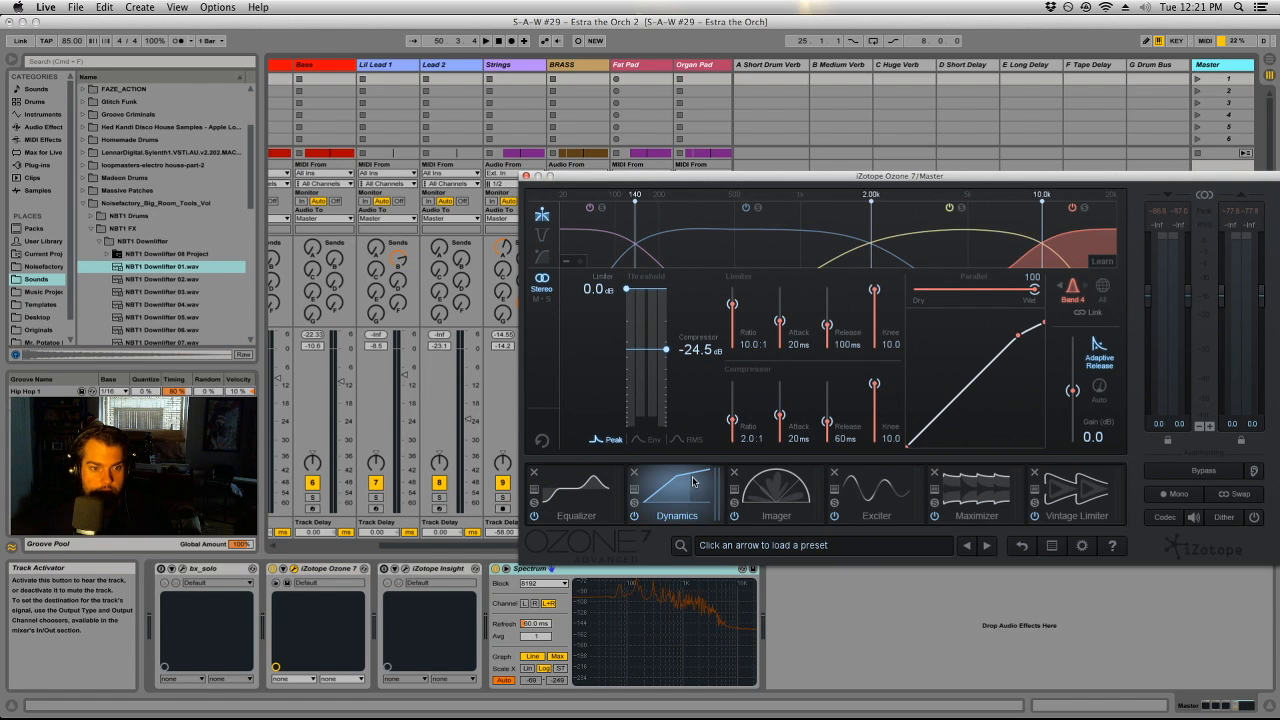
left_click(601, 247)
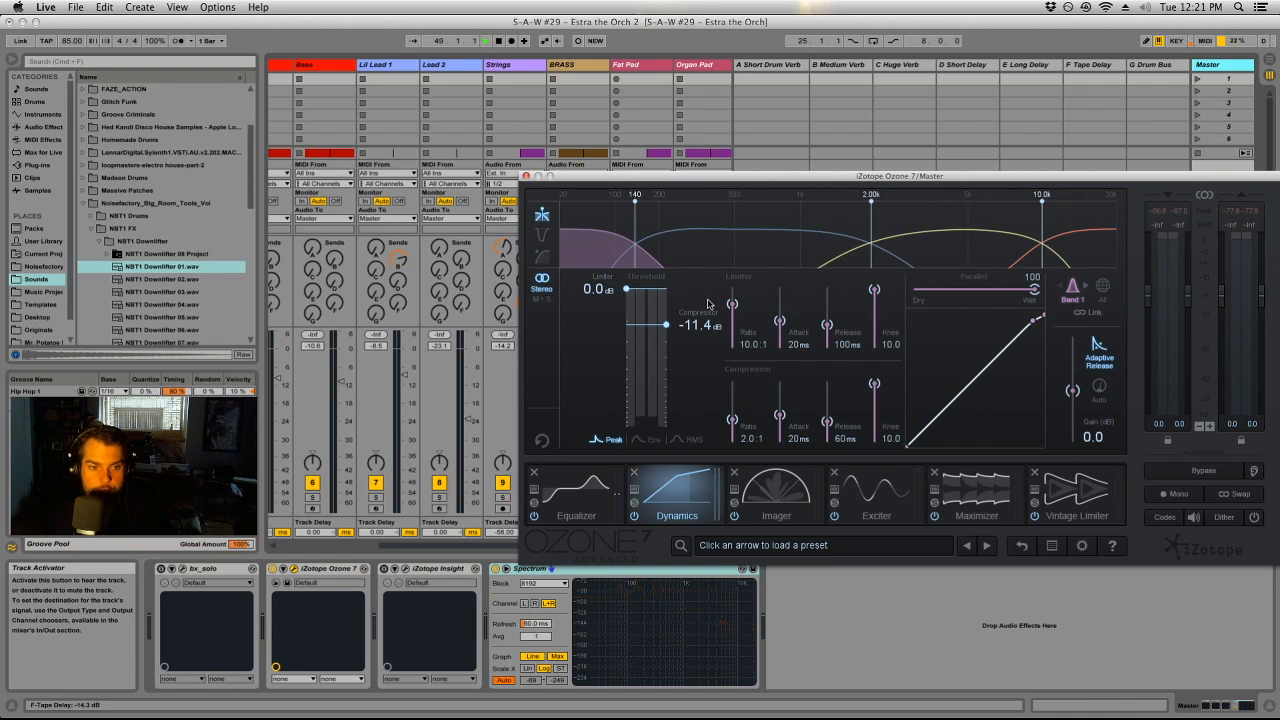
key("space")
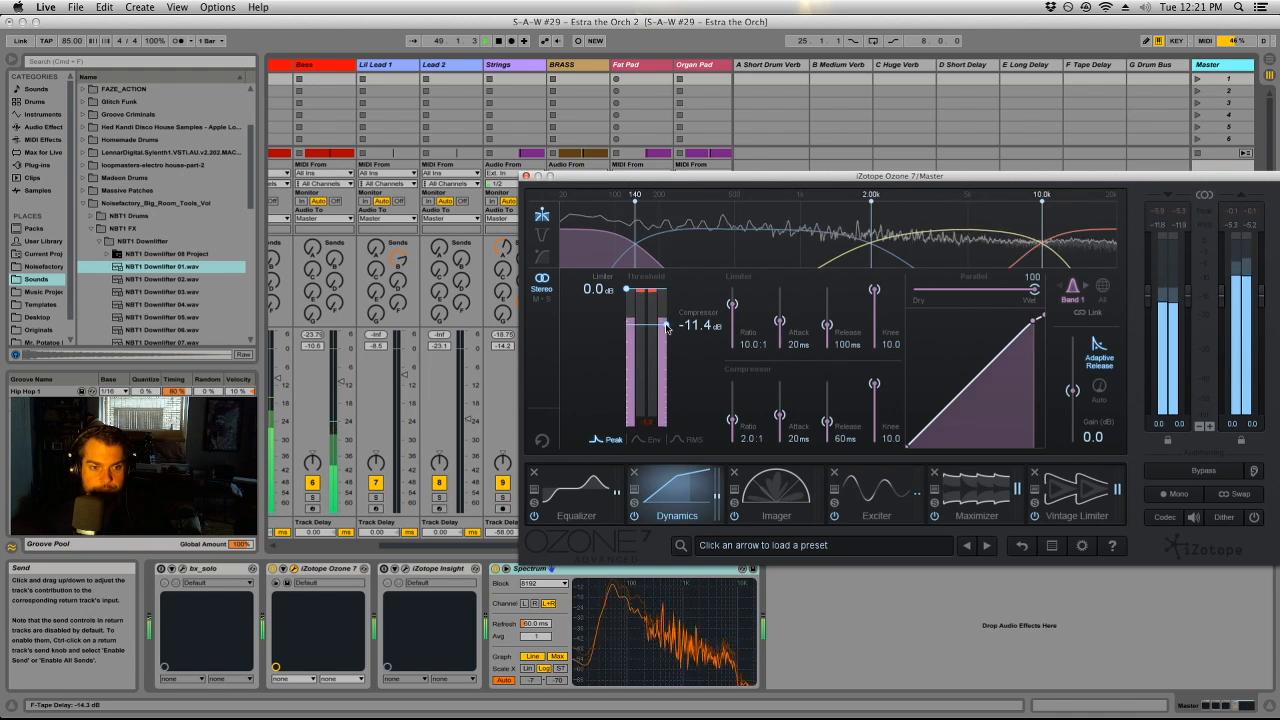
left_click(706, 258)
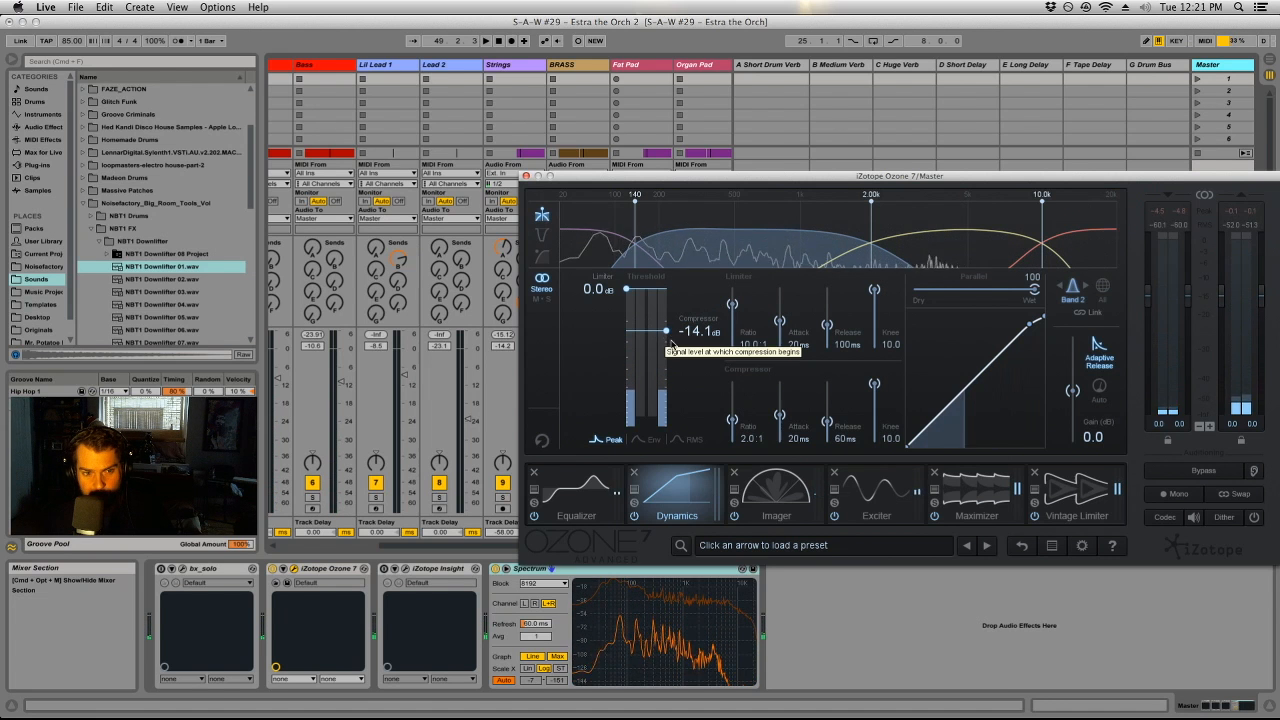
left_click(934, 246)
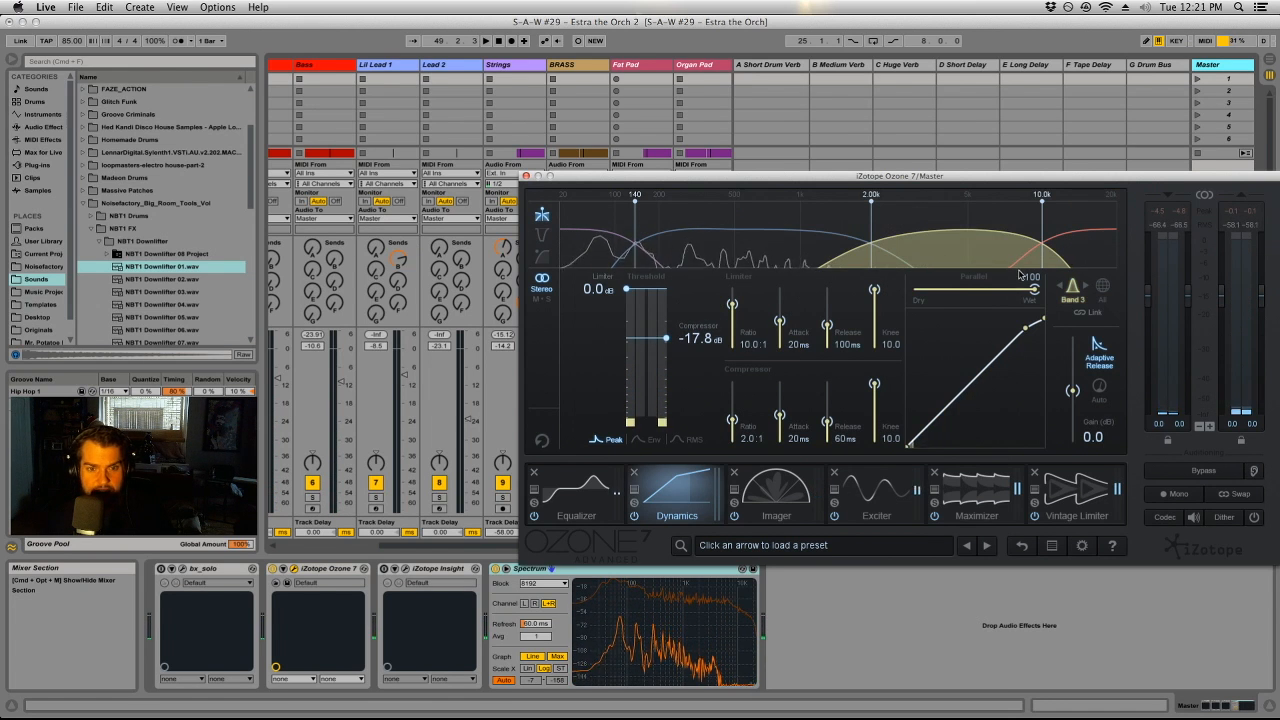
key("space")
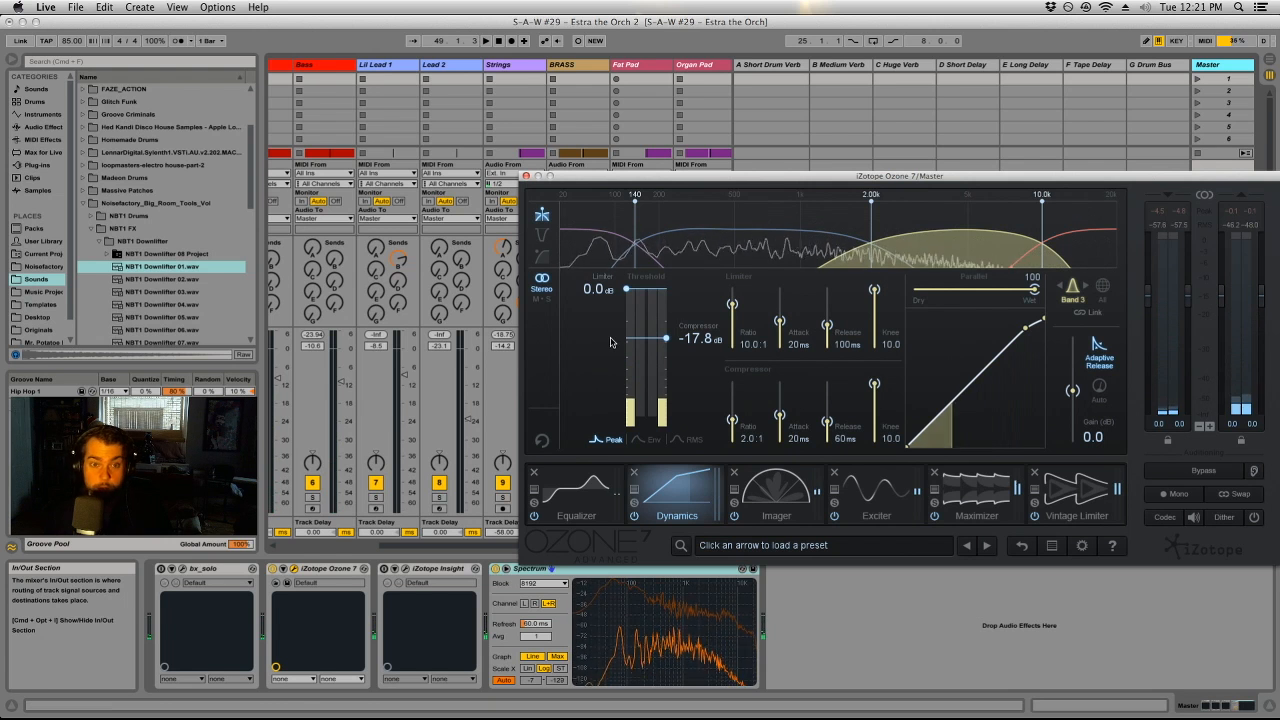
Step: Move the Ozone window clear of the Master track and lower the Master volume to about -9.8 dB
left_click(742, 251)
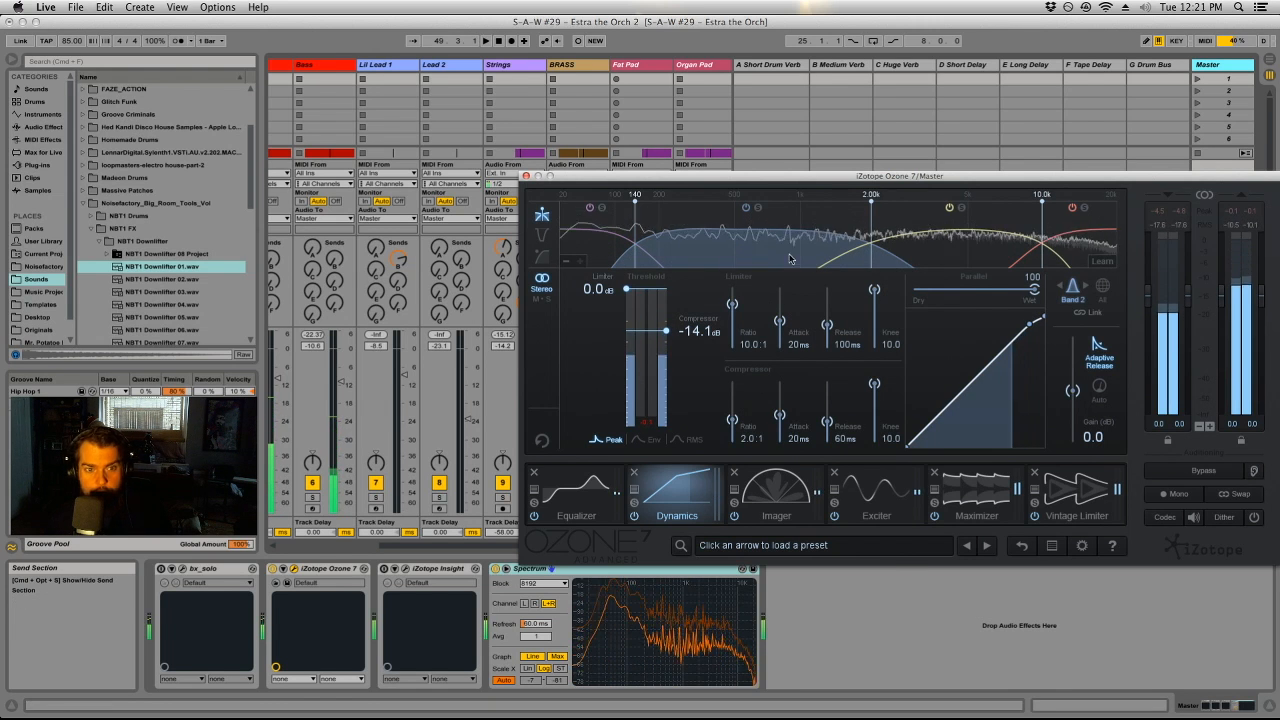
left_click_drag(757, 175, 462, 157)
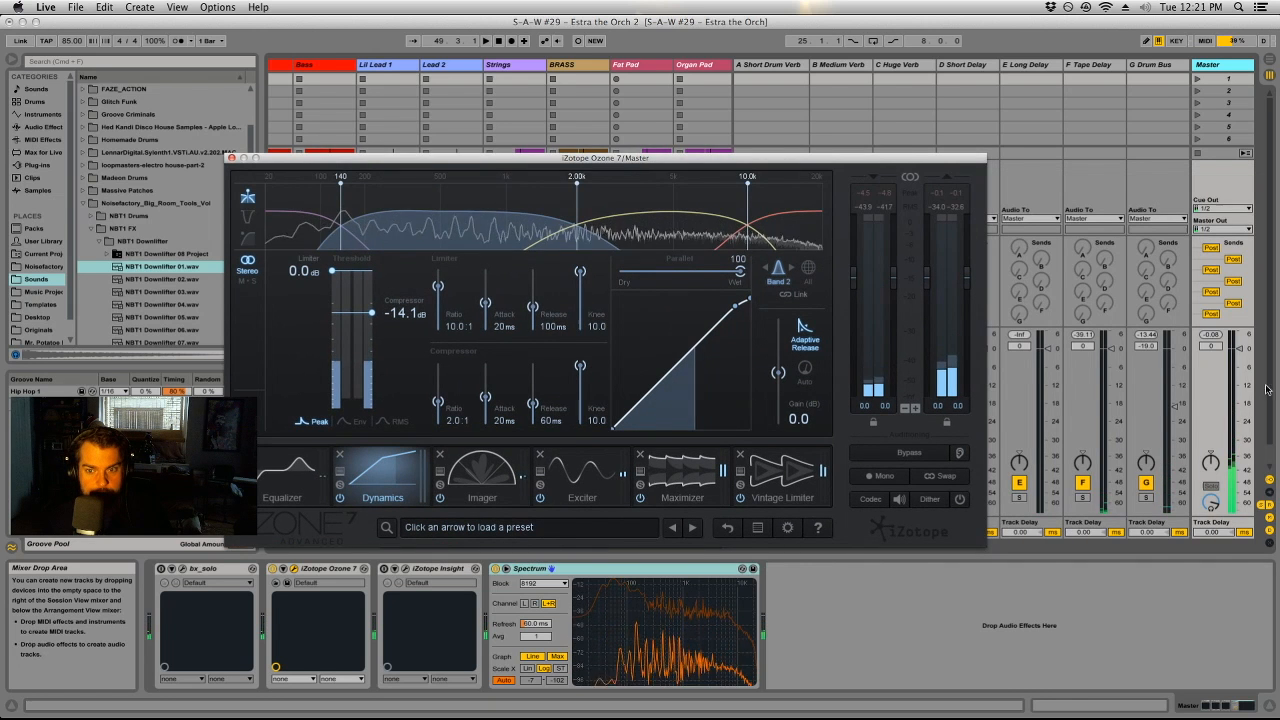
left_click_drag(1238, 348, 1238, 379)
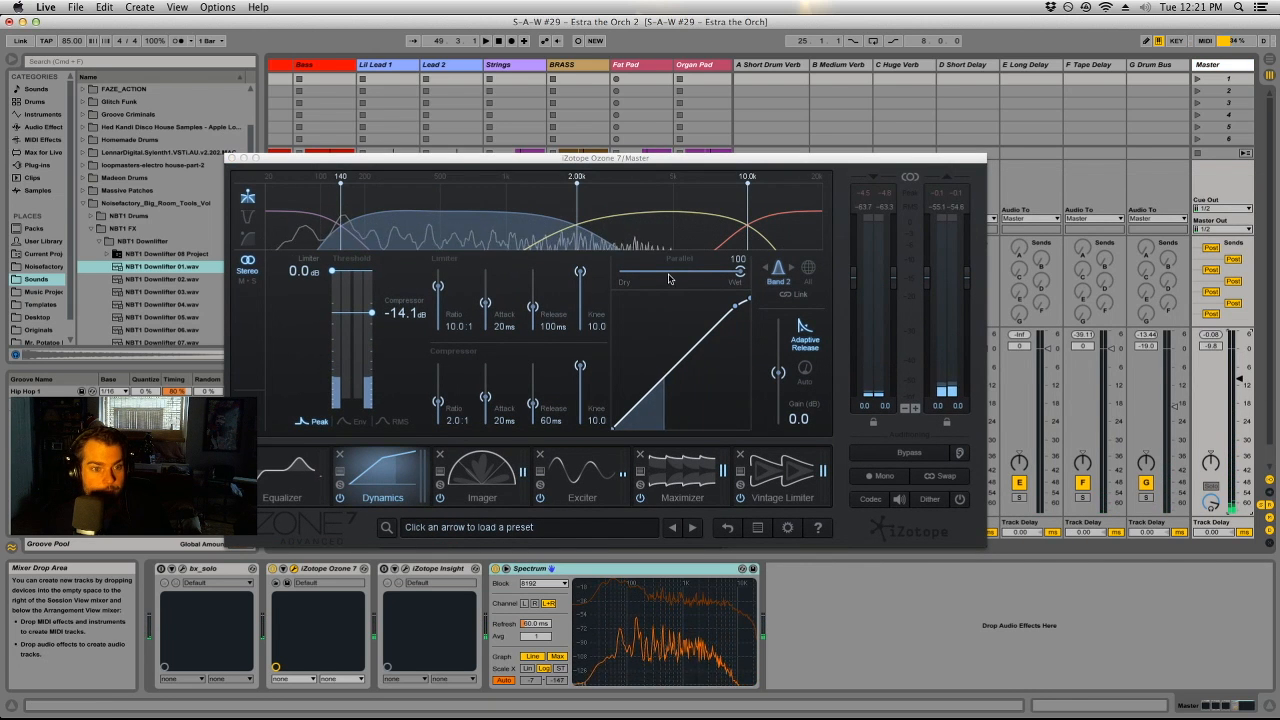
Step: Examine the compressor settings of bands 2, 3 and 4 in the Dynamics module while the song plays
left_click(642, 235)
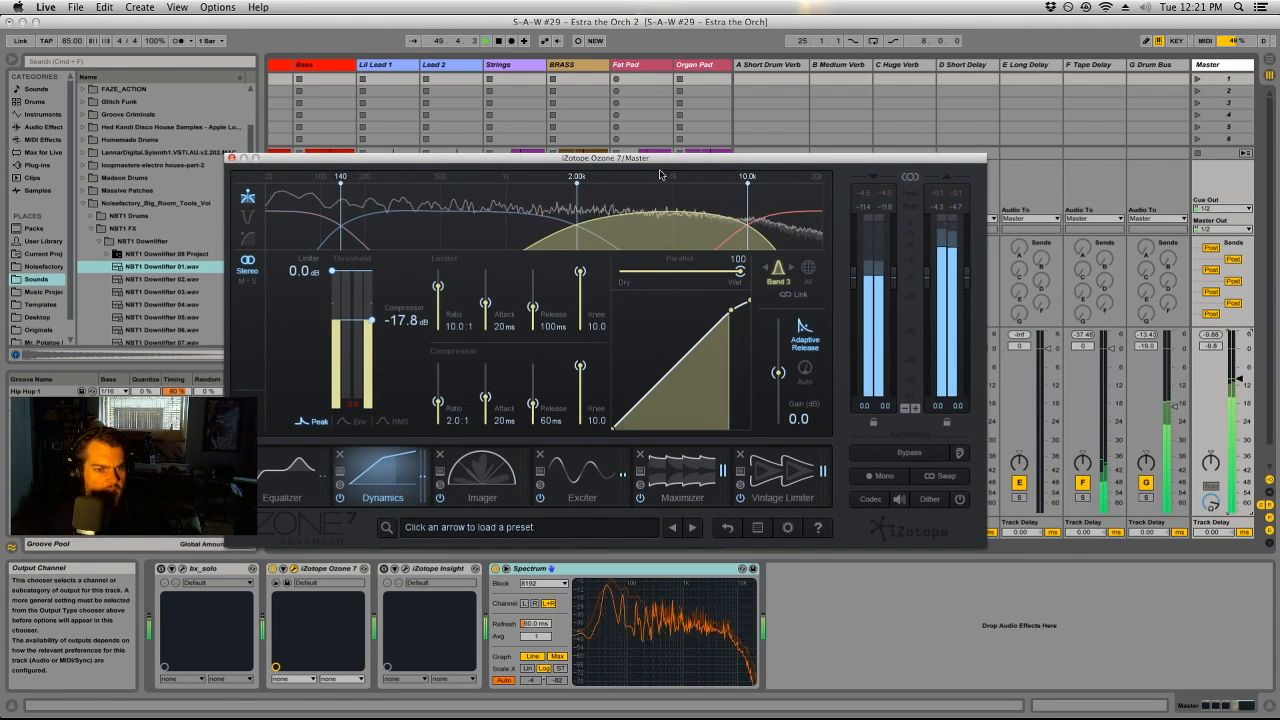
key("space")
left_click(505, 227)
left_click(627, 223)
key("space")
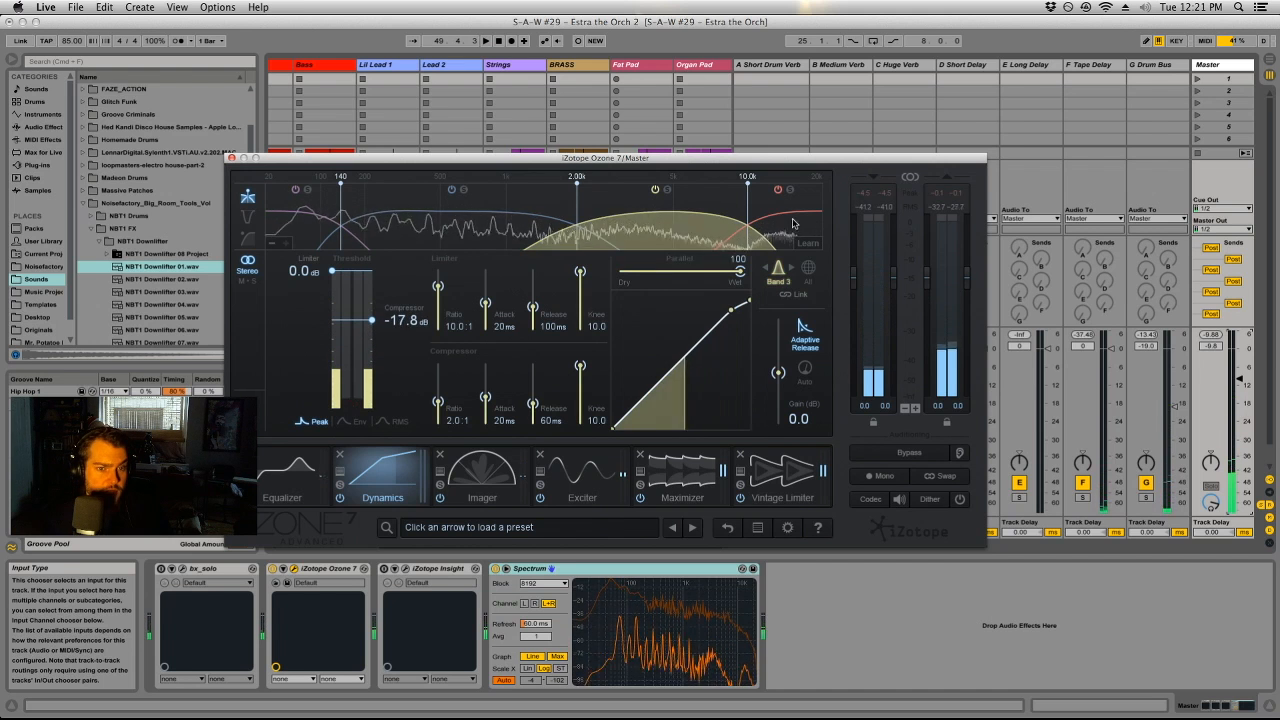
left_click(778, 231)
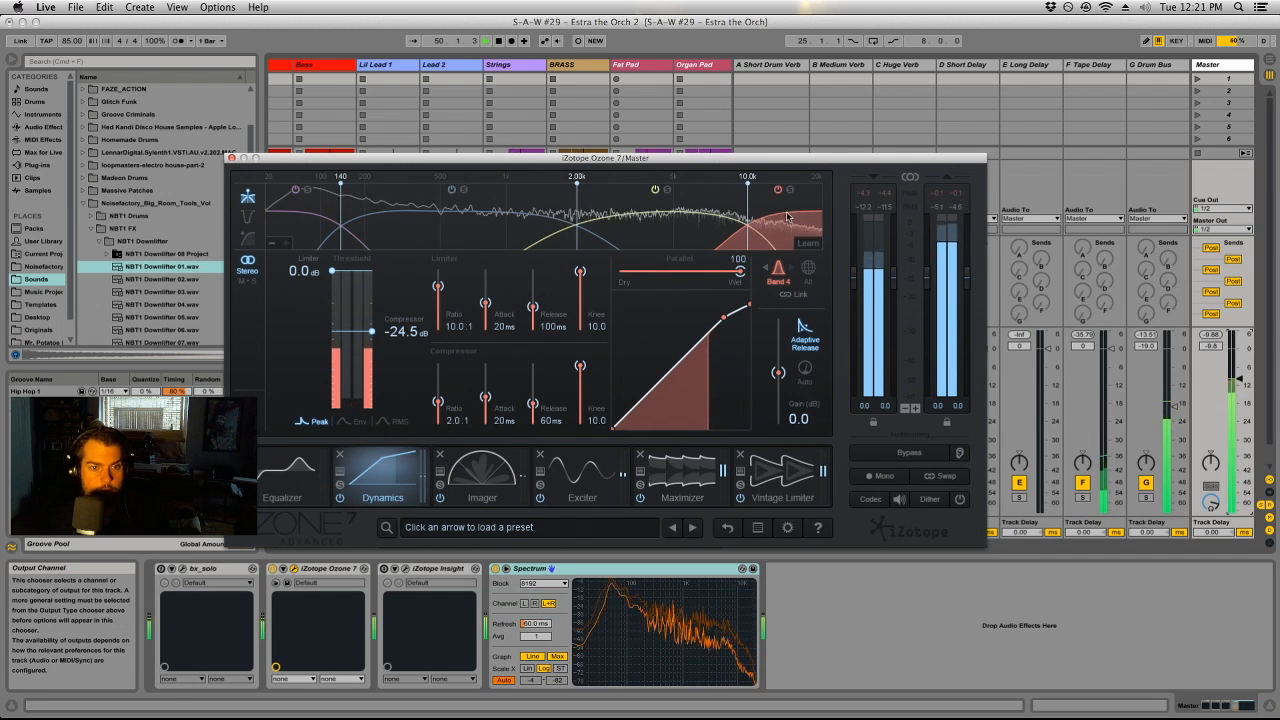
Step: In Ozone's Imager, try band 1's width at -100, bring it back to -2.5, and audition the bands in solo
left_click(486, 479)
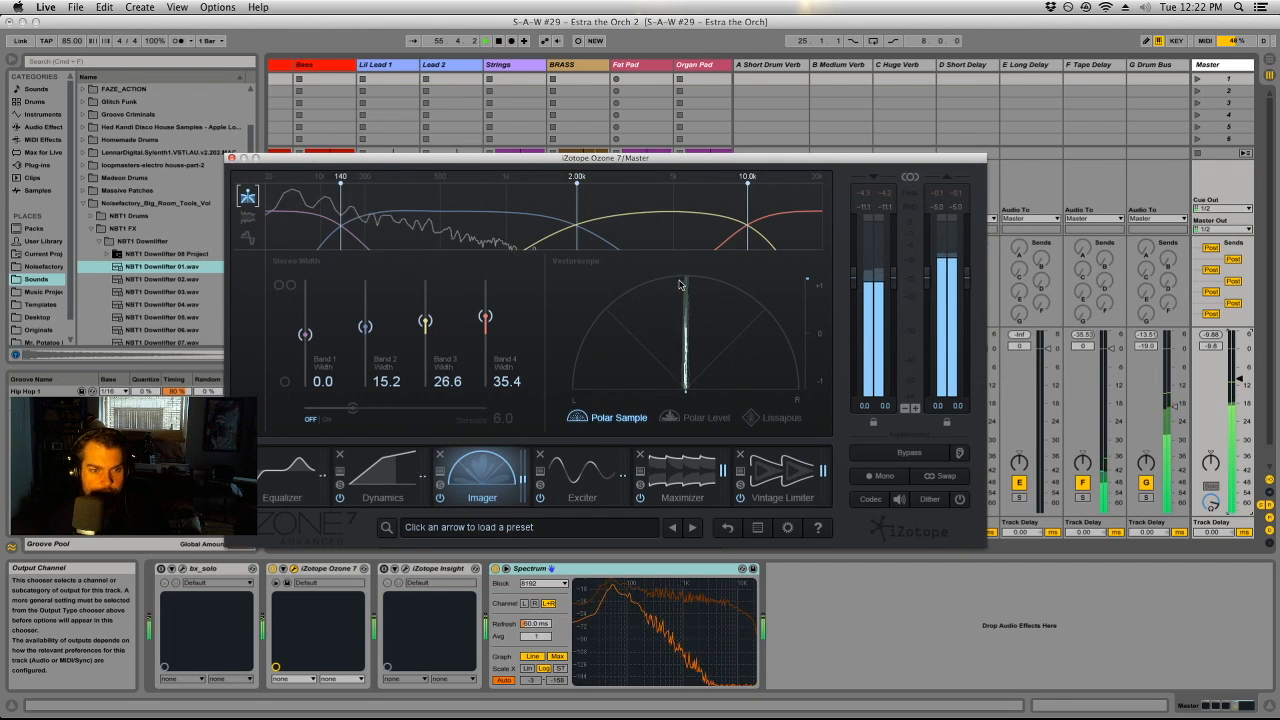
left_click_drag(305, 334, 309, 513)
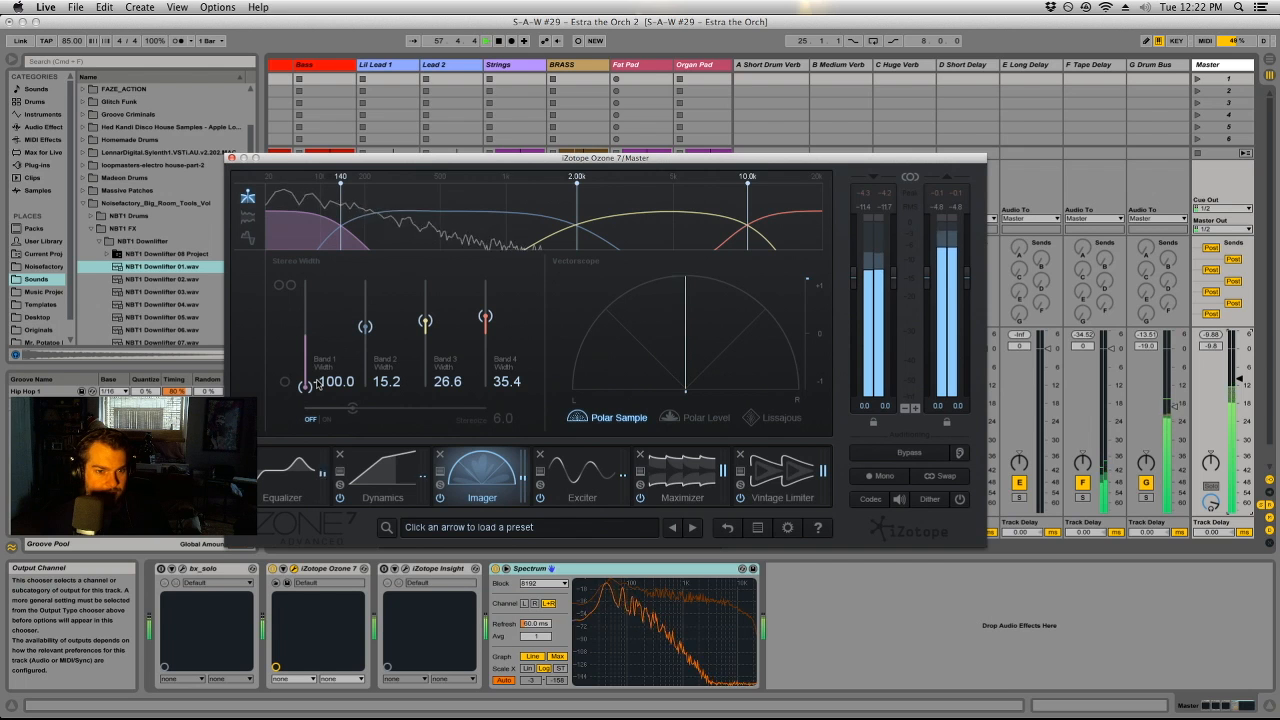
key("super+z")
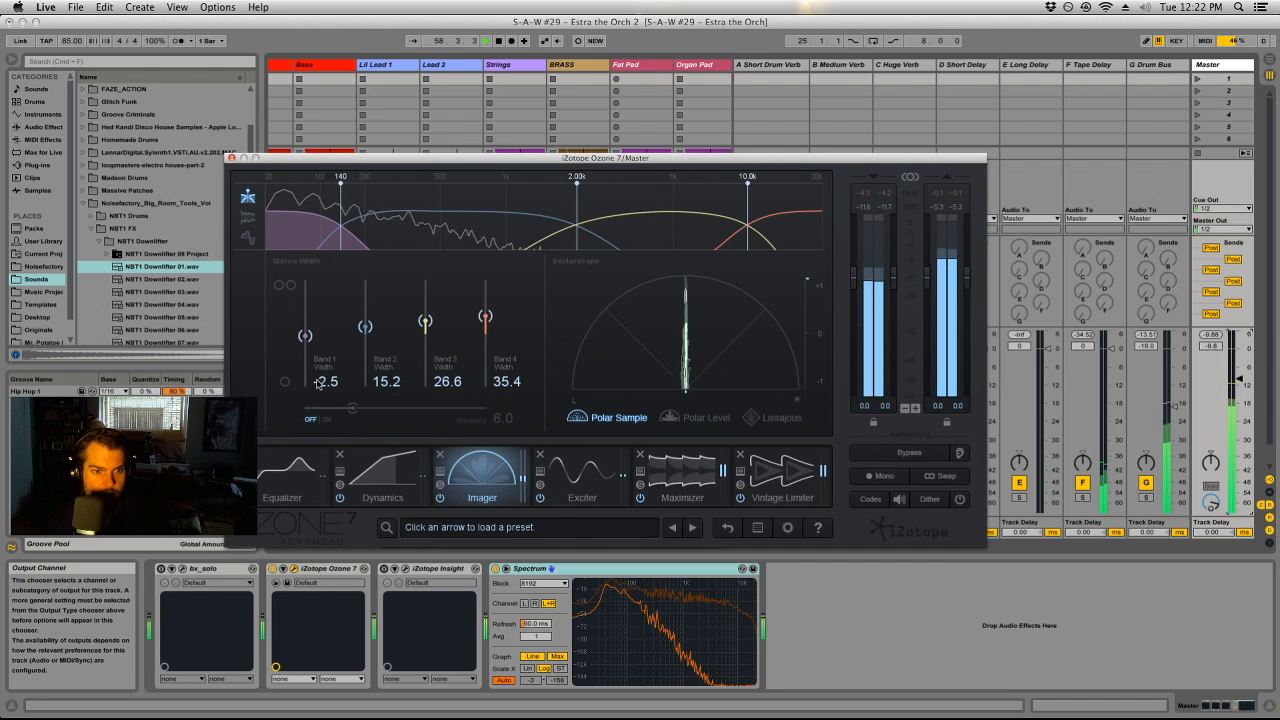
key("space")
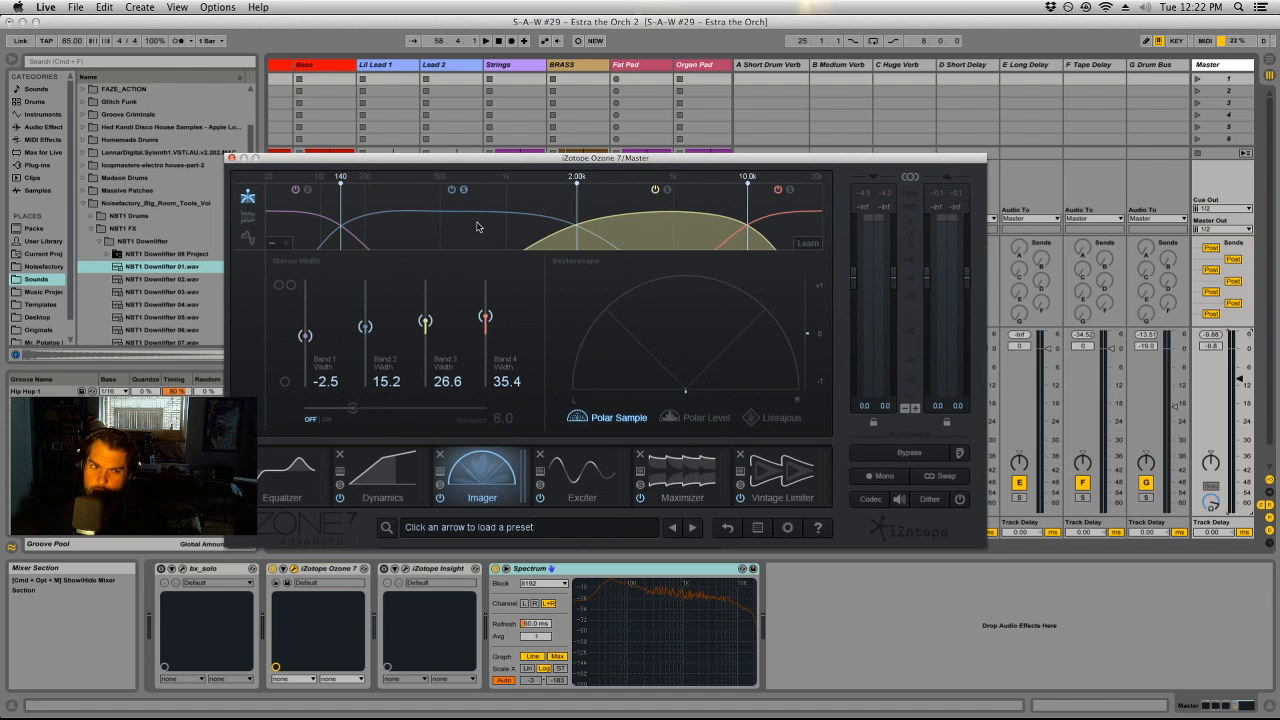
key("space")
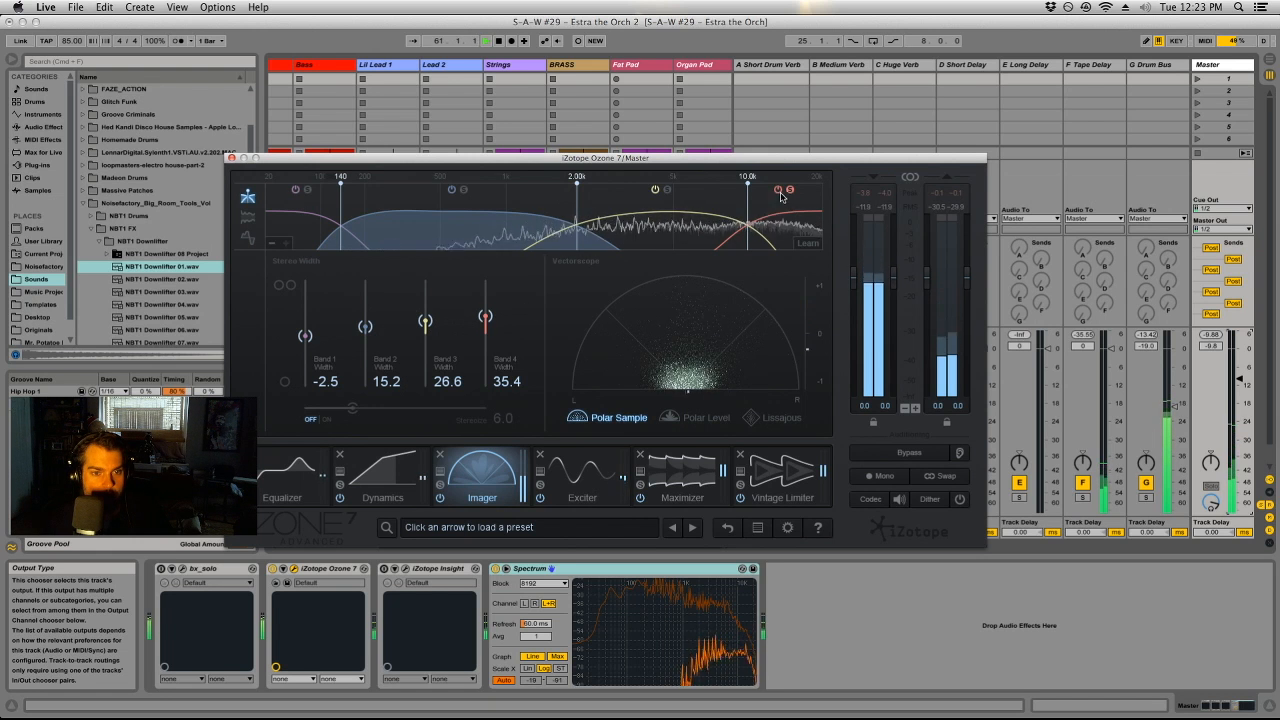
Step: Examine the Exciter's Triode amounts per band during playback and the Maximizer's threshold, ceiling and character settings
left_click(603, 455)
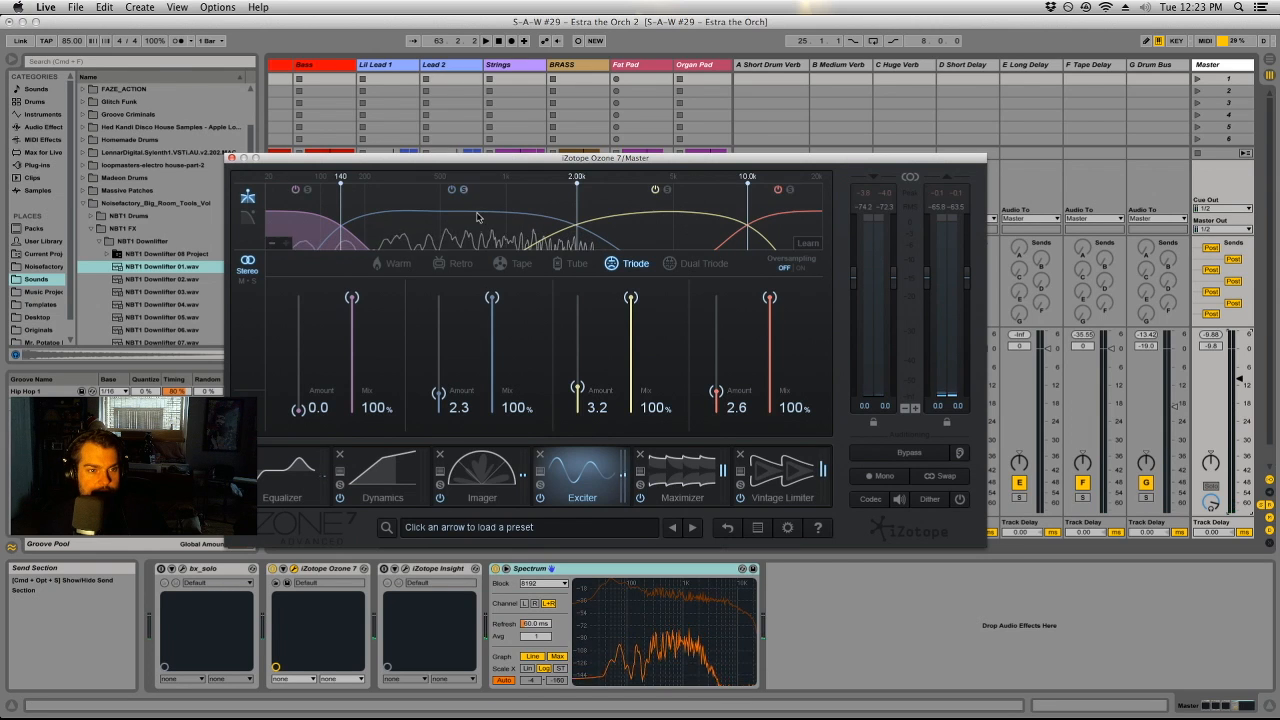
key("space")
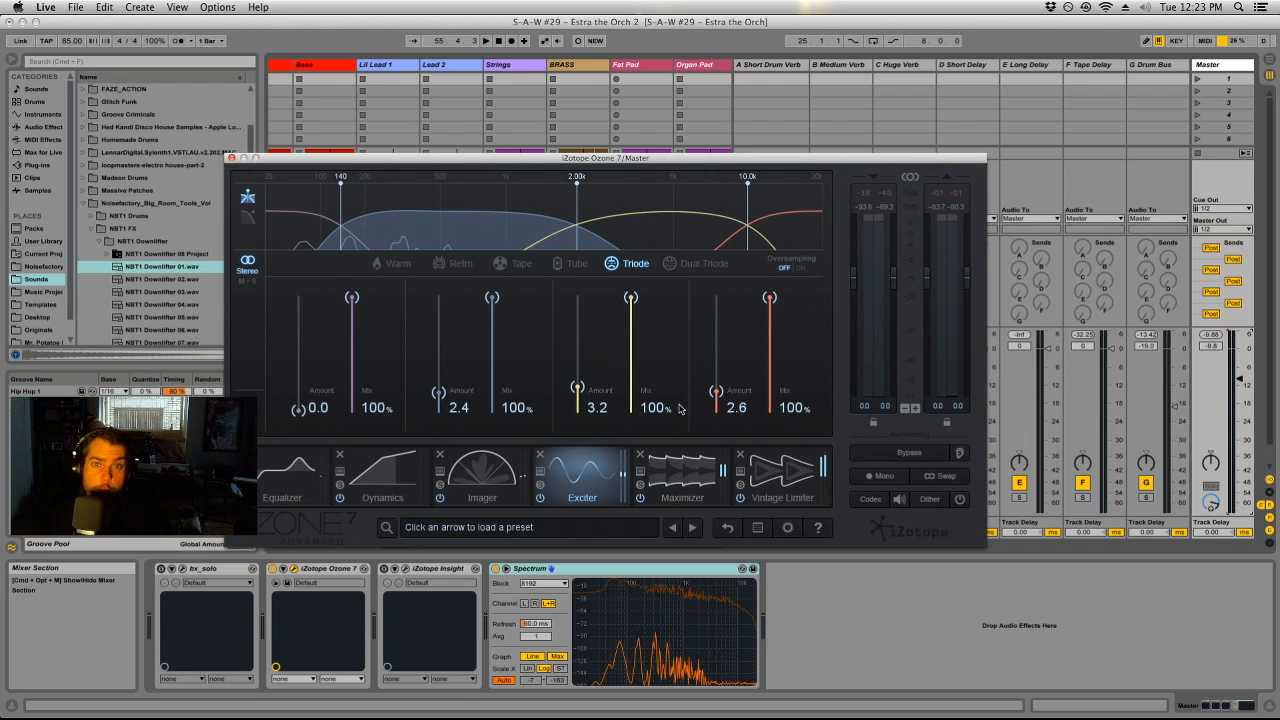
left_click(690, 475)
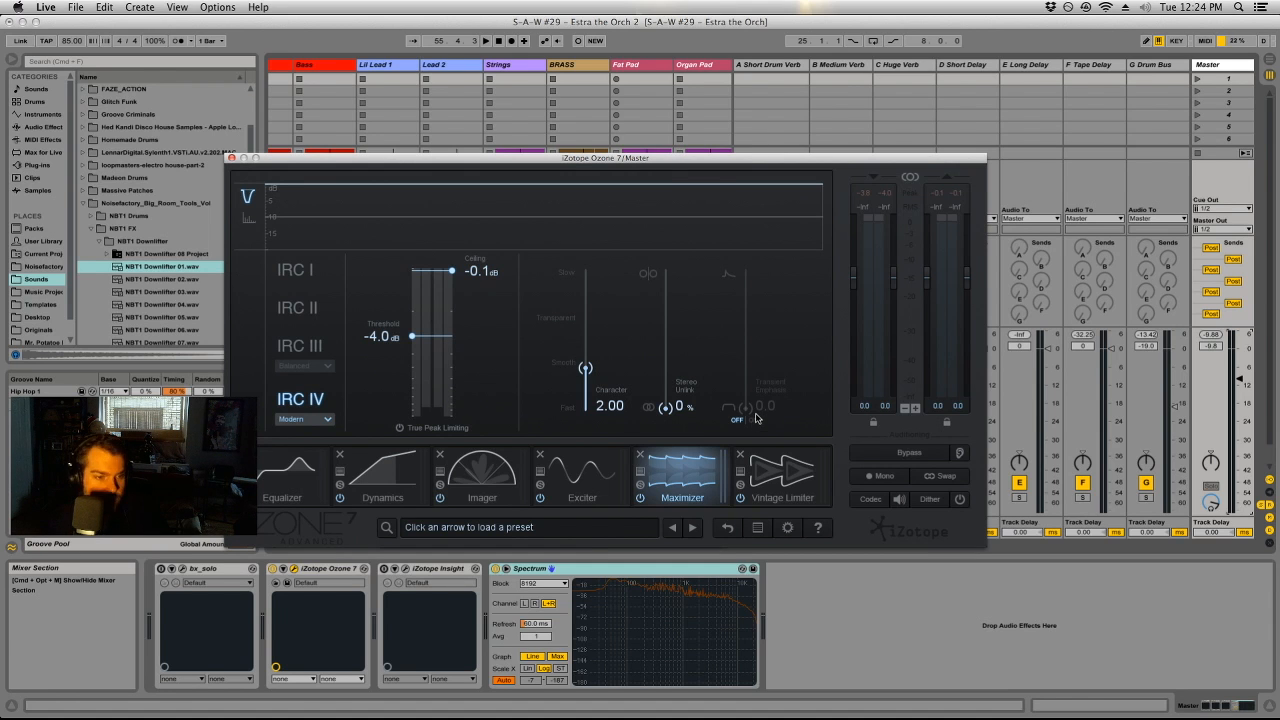
Step: Compare the Vintage Limiter's Tube, Modern and Analog modes during playback and set the mode to Analog
left_click(781, 474)
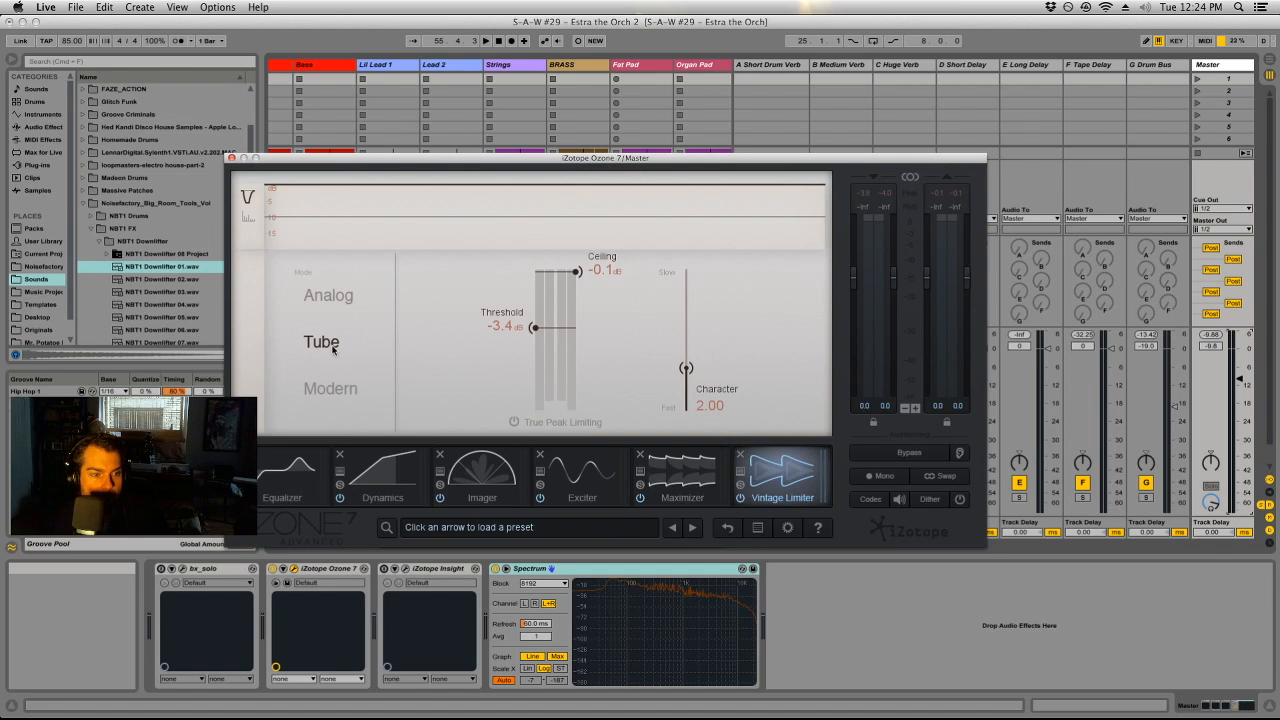
key("space")
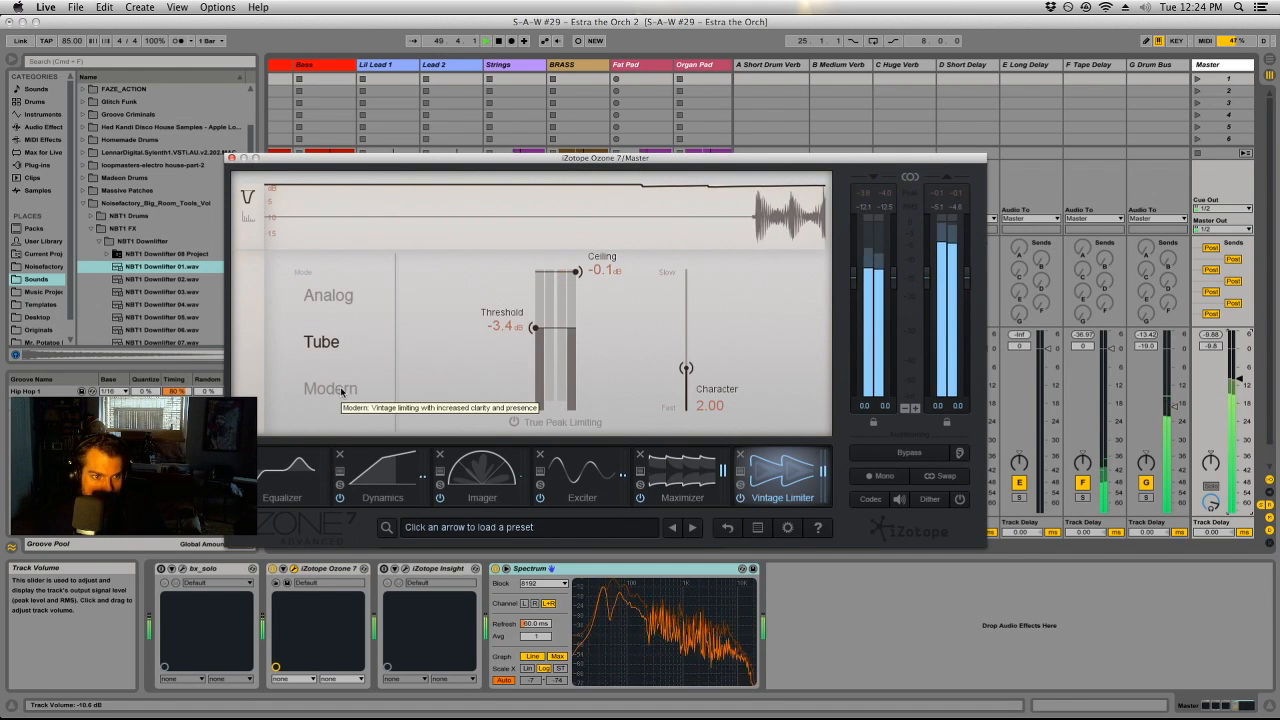
left_click(331, 389)
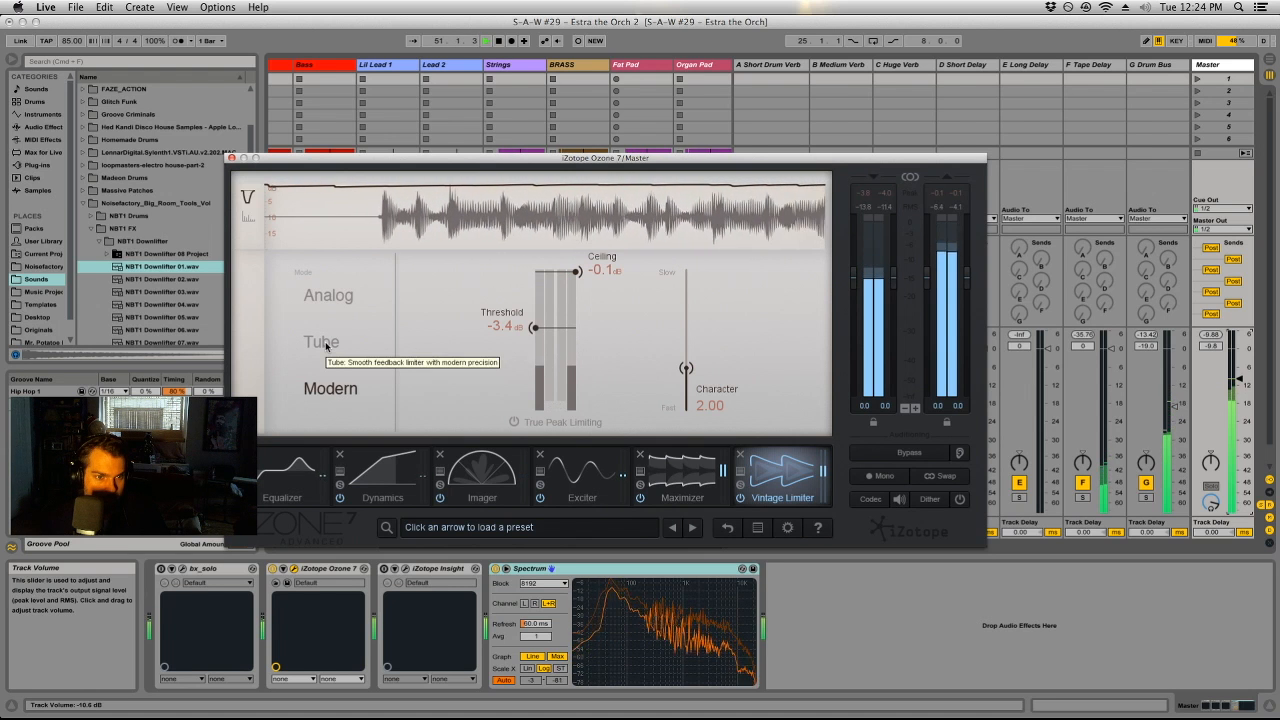
left_click(325, 343)
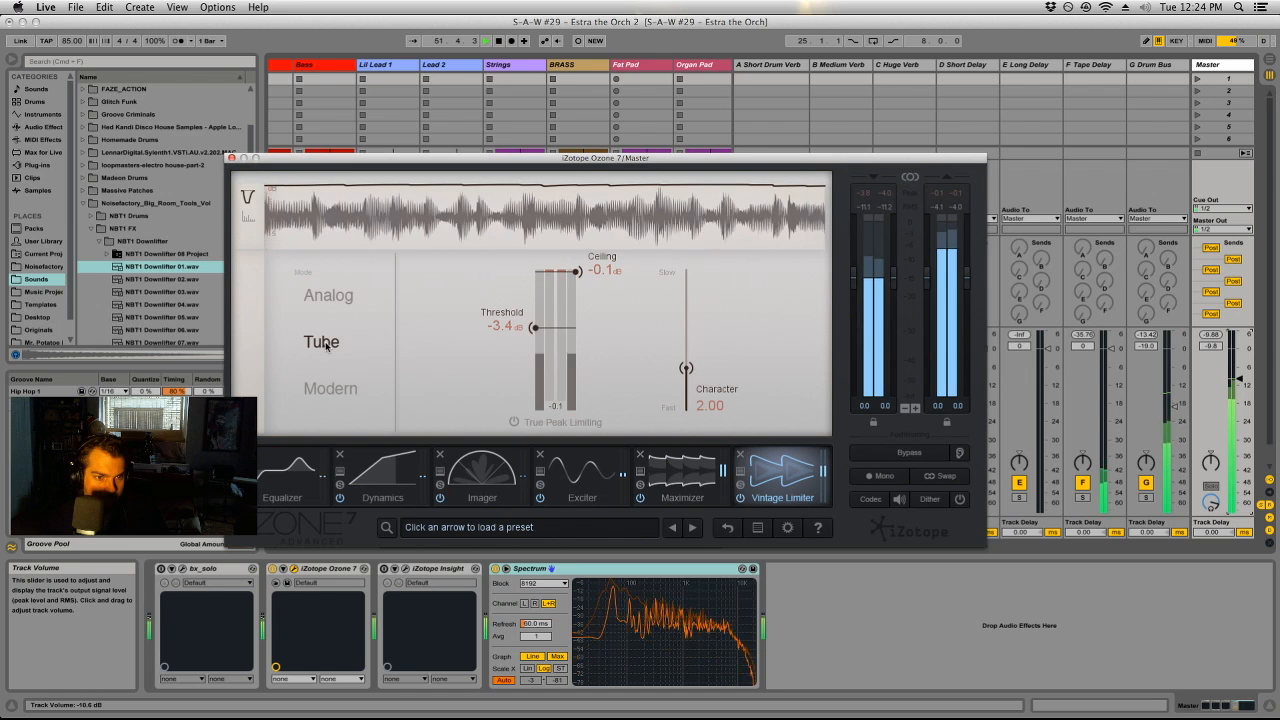
left_click(322, 303)
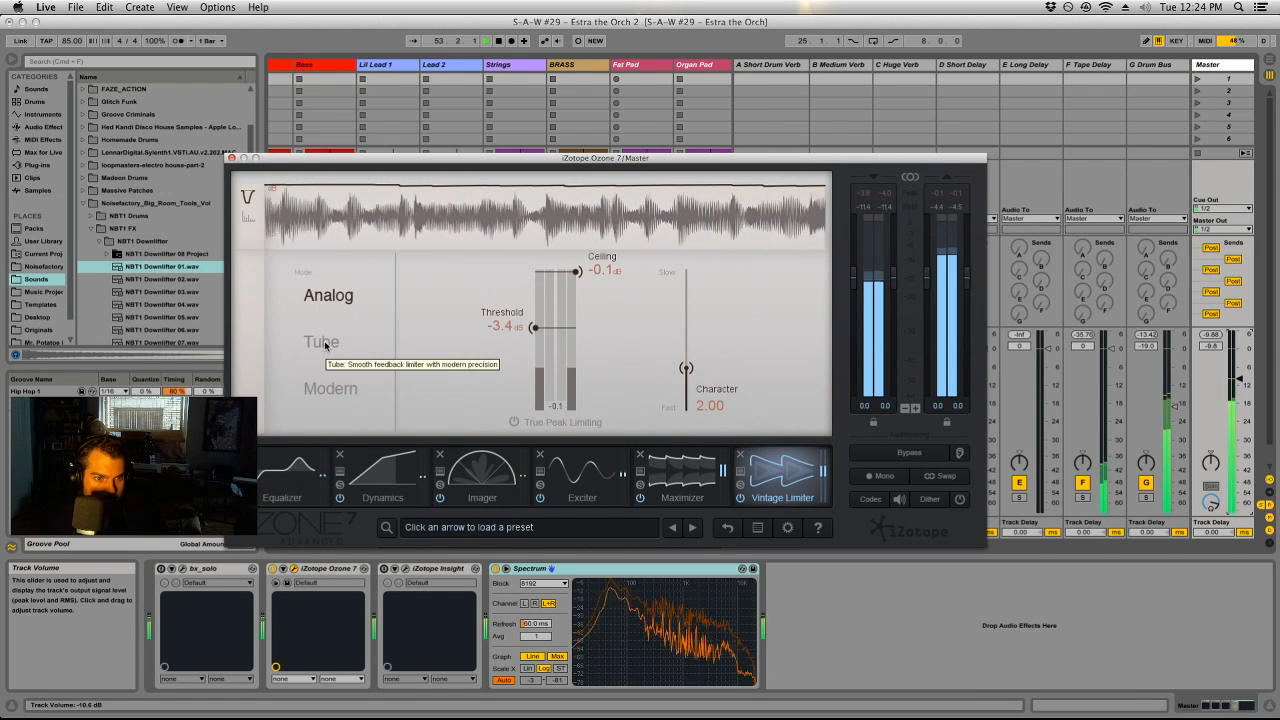
left_click(324, 344)
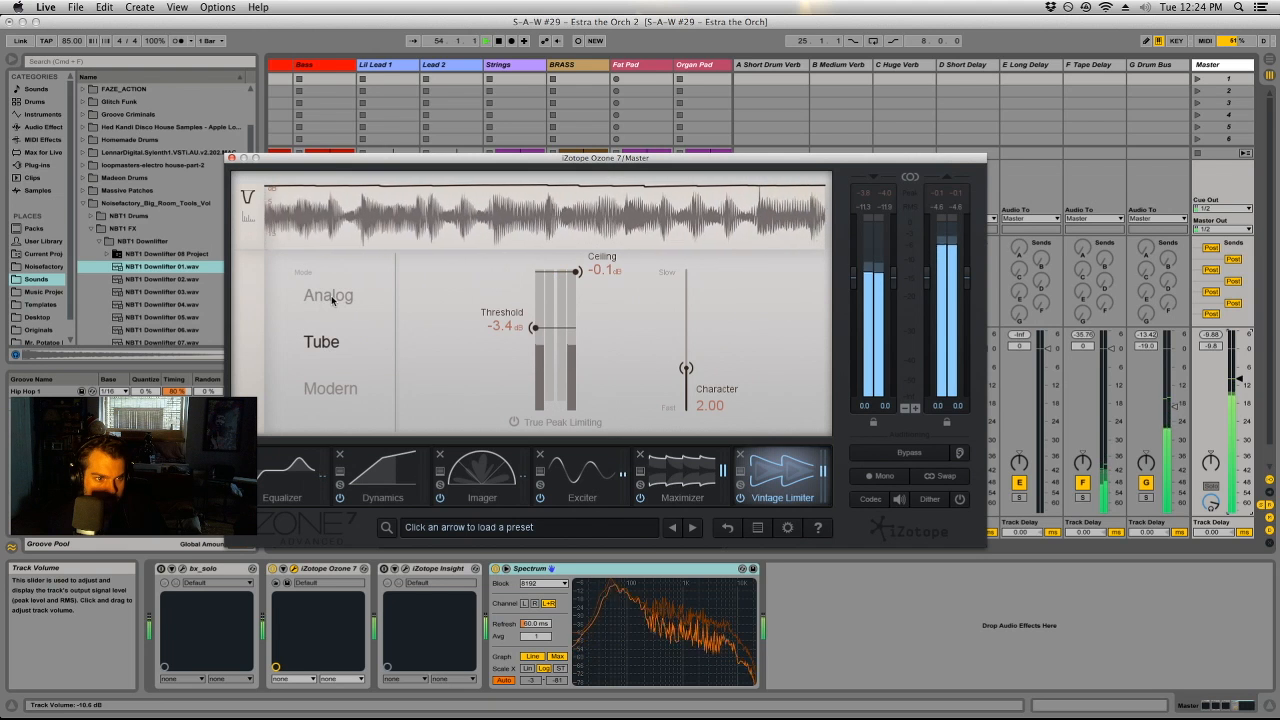
left_click(332, 297)
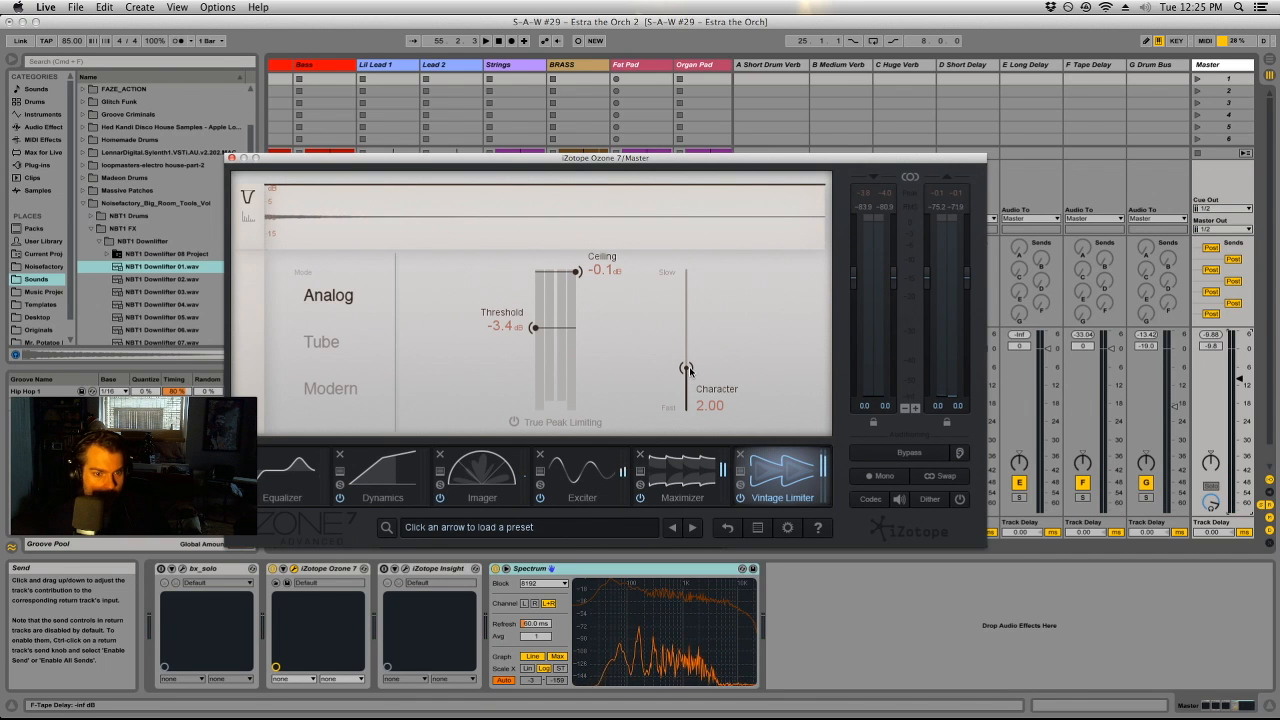
Step: Play the song again and compare the limiting shown in the Maximizer with that in the Vintage Limiter
key("space")
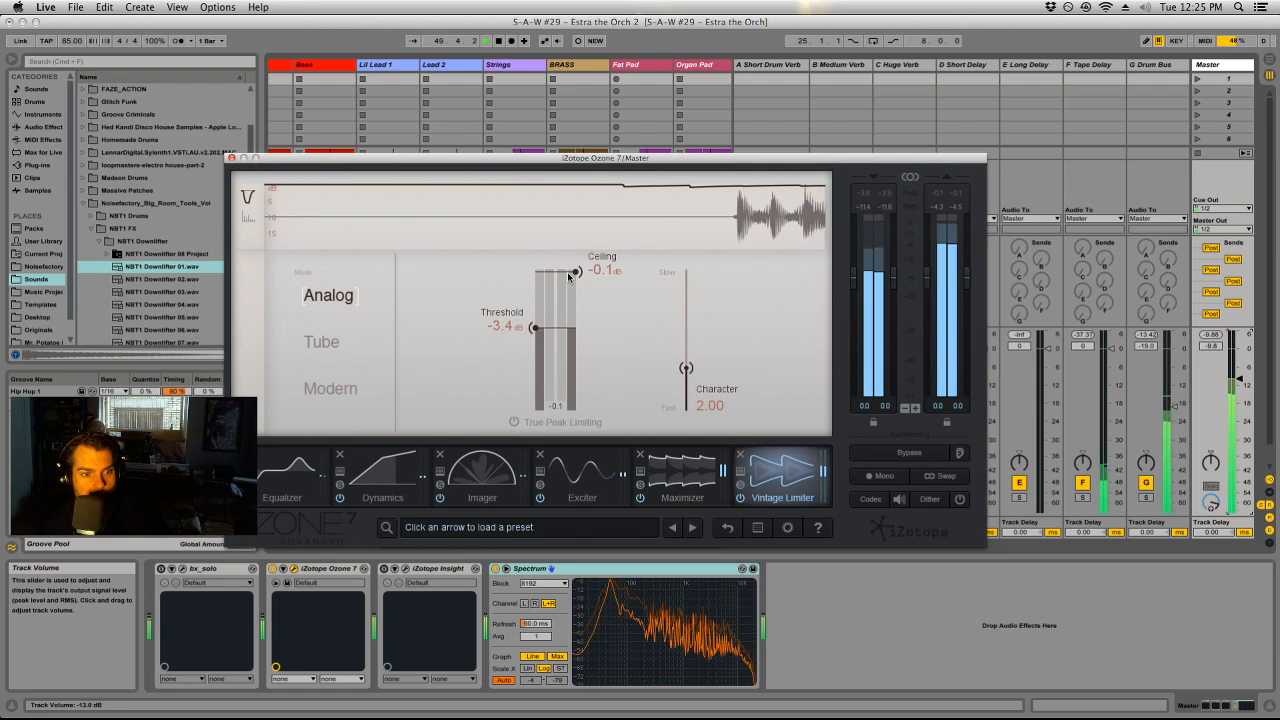
left_click(688, 478)
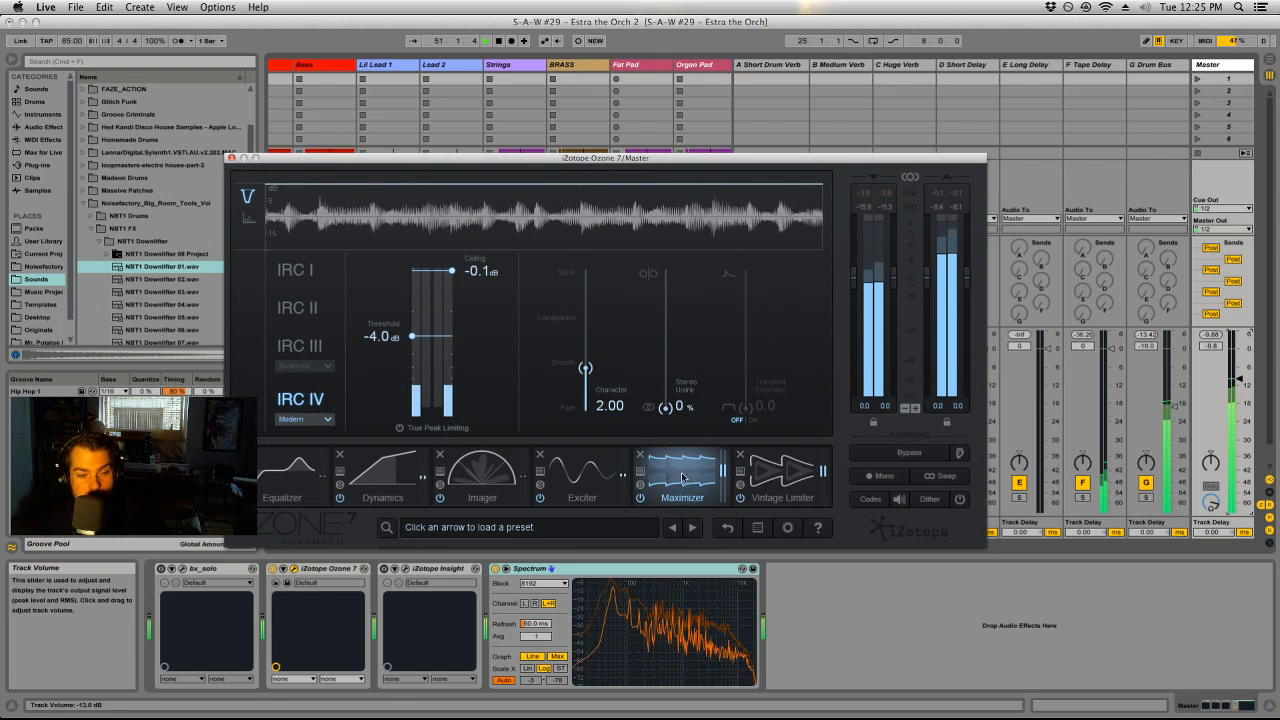
left_click(778, 477)
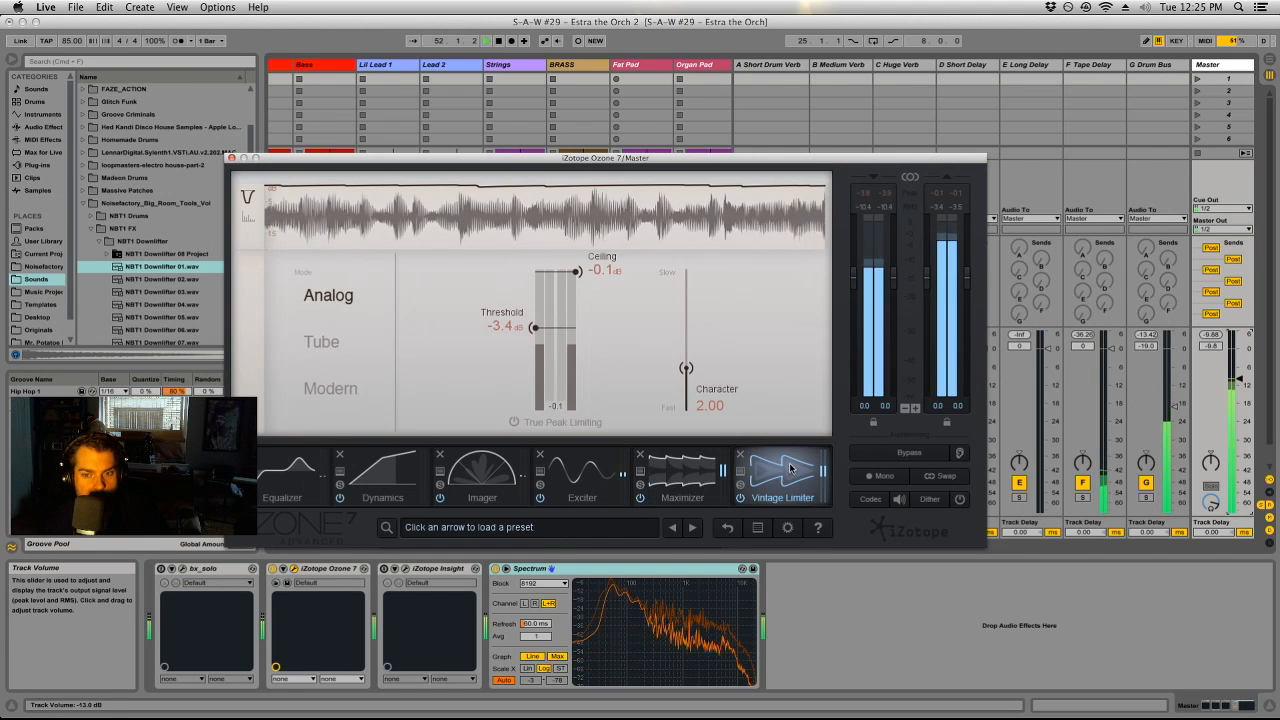
Step: Raise the Master track's volume and return it to its default of 0 dB
left_click(1239, 357)
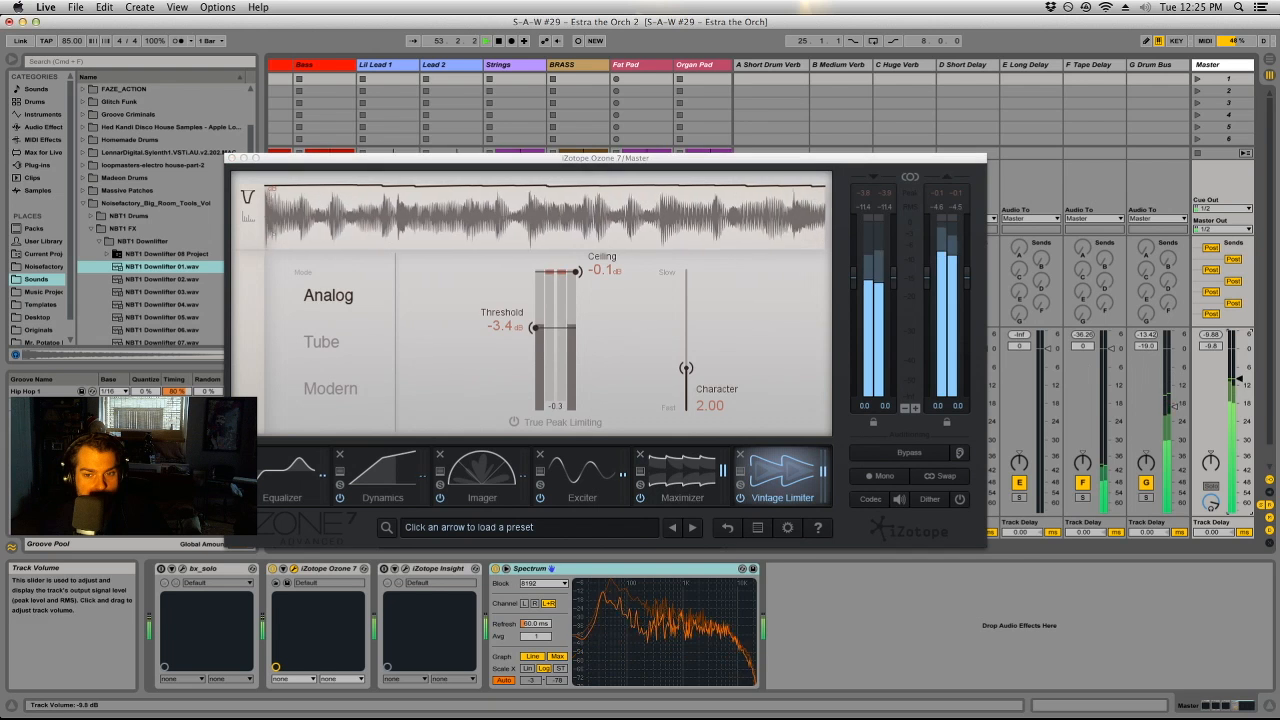
right_click(1240, 358)
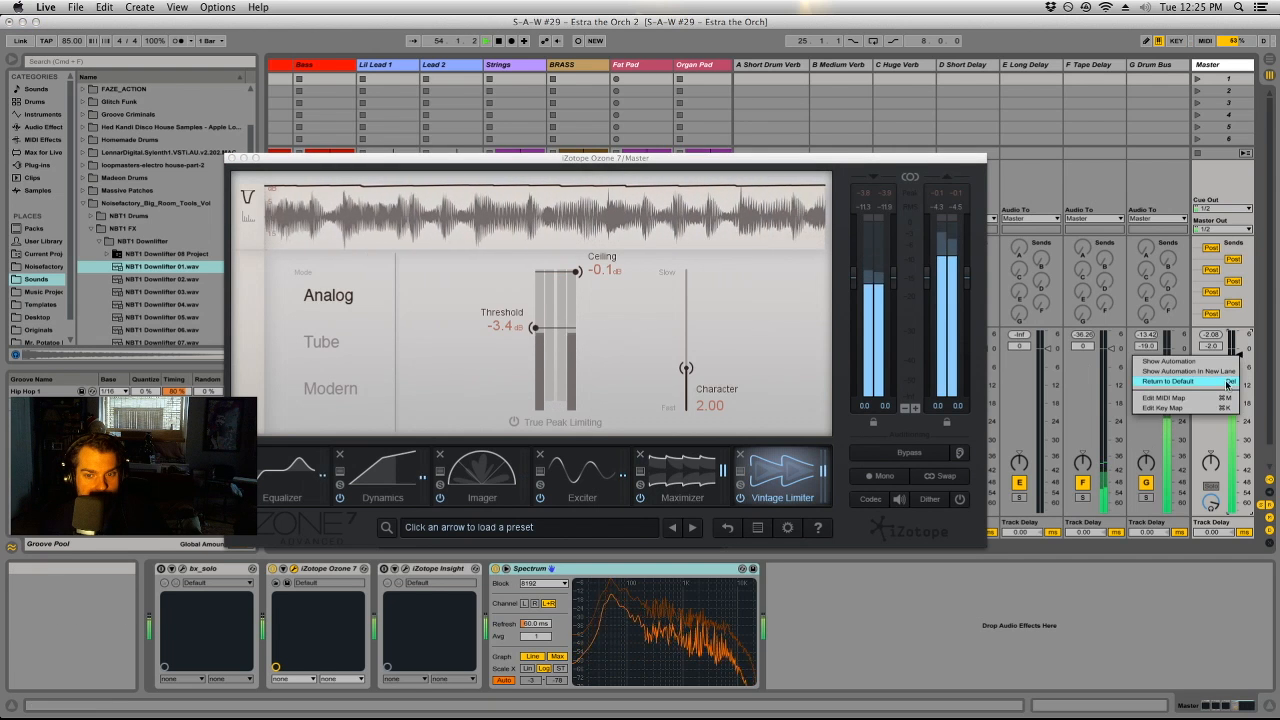
left_click(1228, 382)
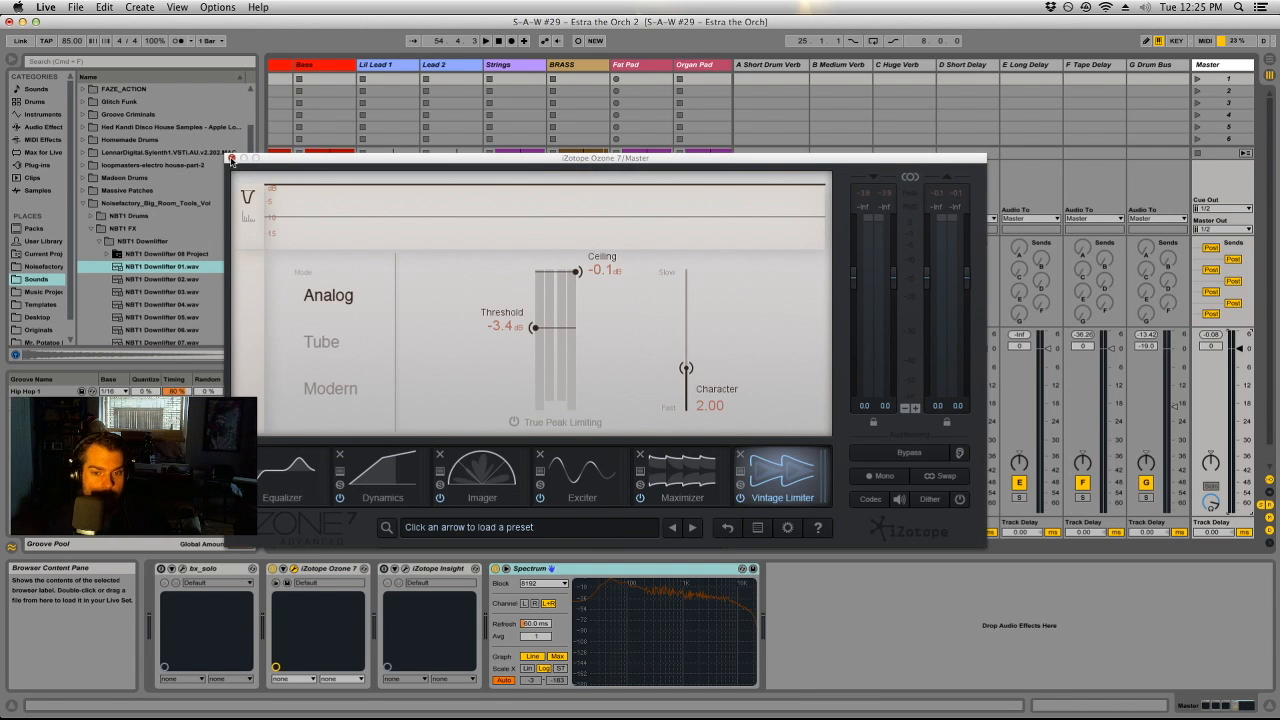
Step: Close the Ozone 7 window and switch to the Arrangement View, showing the topmost tracks
left_click(231, 160)
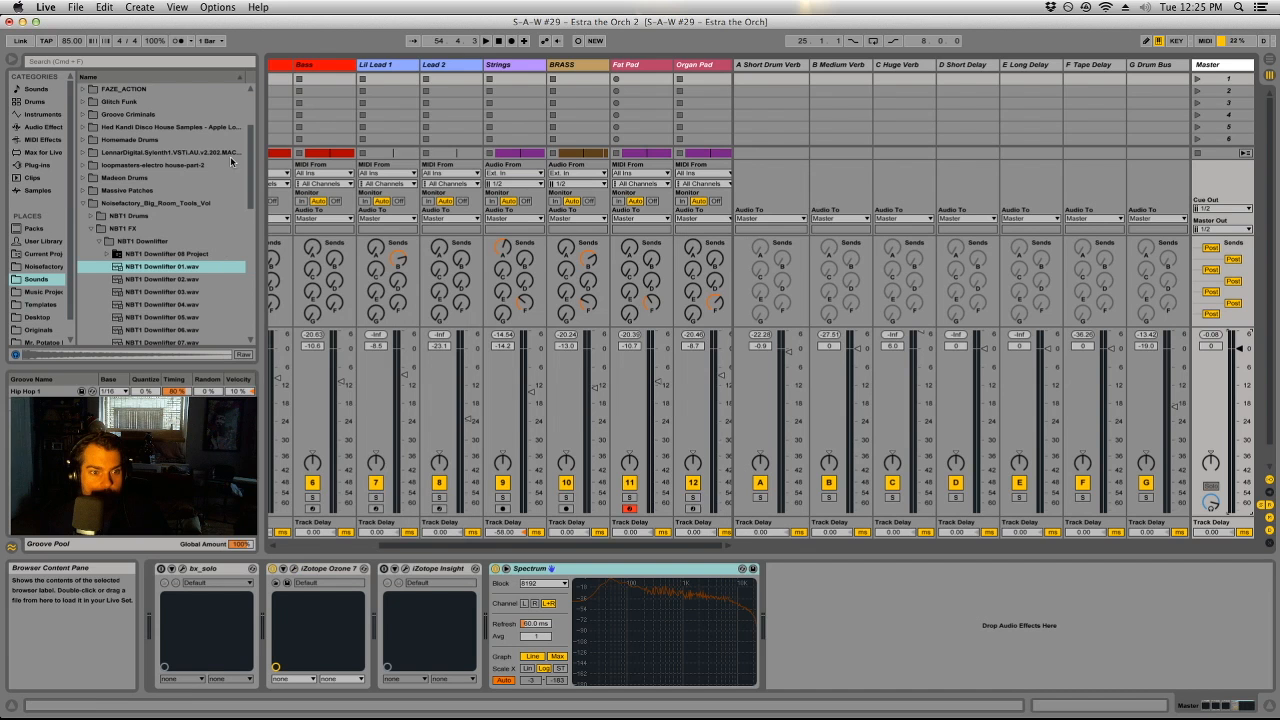
left_click(1268, 508)
key("Tab")
scroll(719, 159, "up", 10)
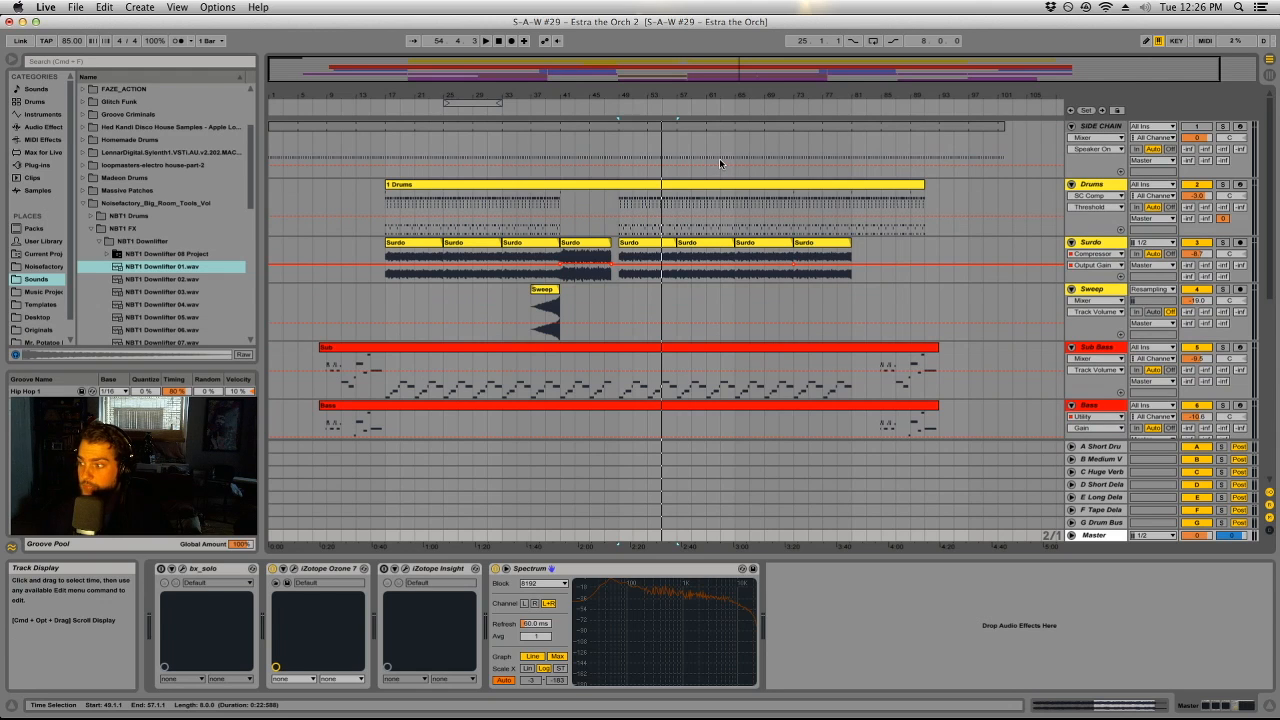